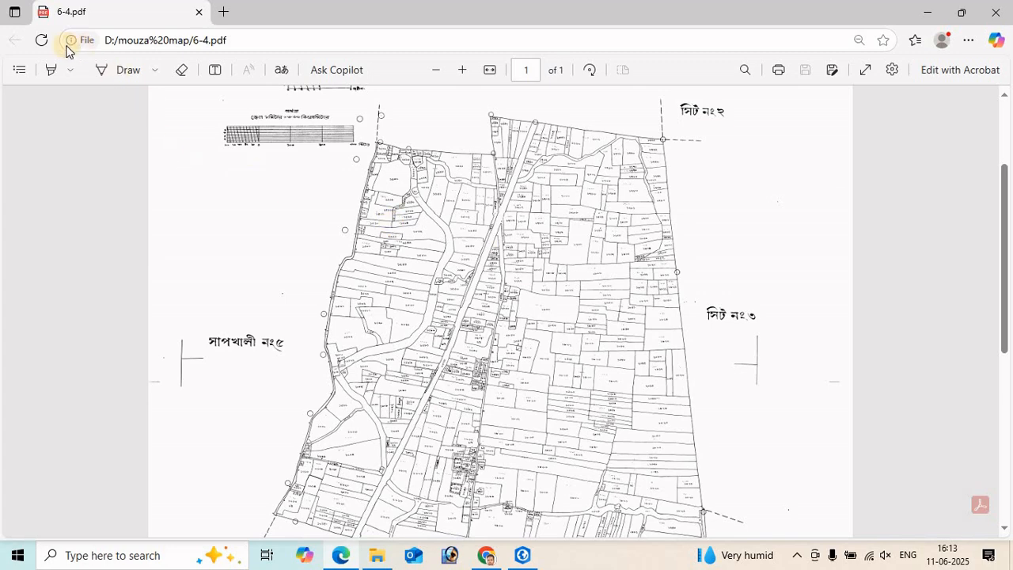
View the heading of the mouza map in 6-4.pdf and switch to the ArcGIS Pro project.
scroll(456, 253, up, 2)
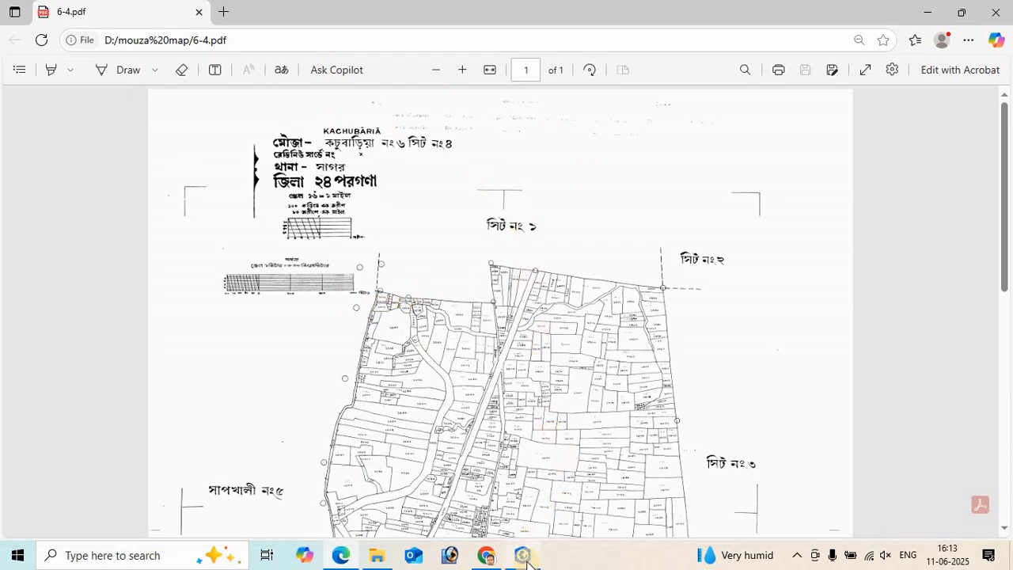
mouse_move(522, 556)
click(581, 447)
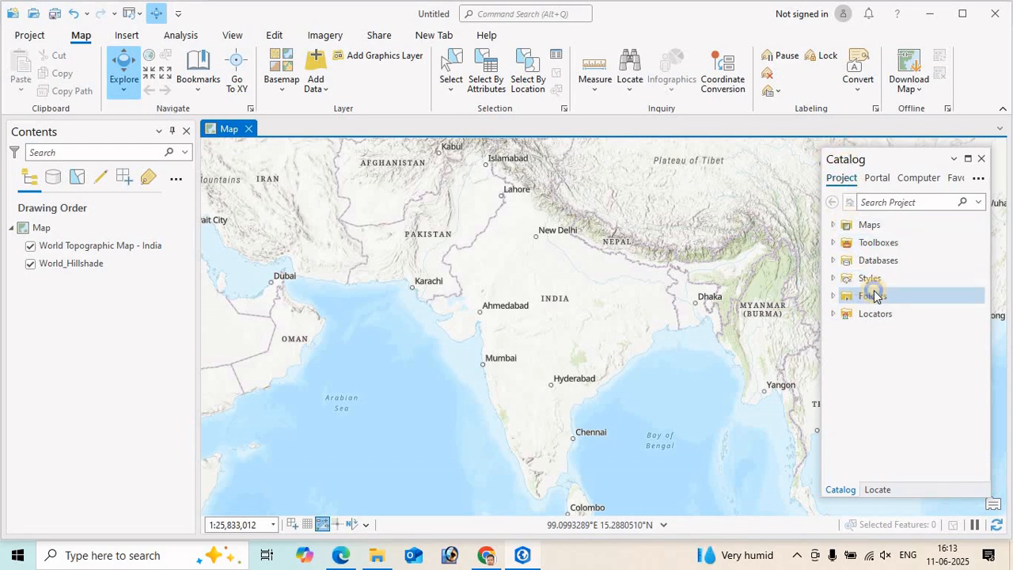
Add a folder connection to the mouza map folder on drive D and list the project's connected folders.
right_click(863, 295)
click(752, 296)
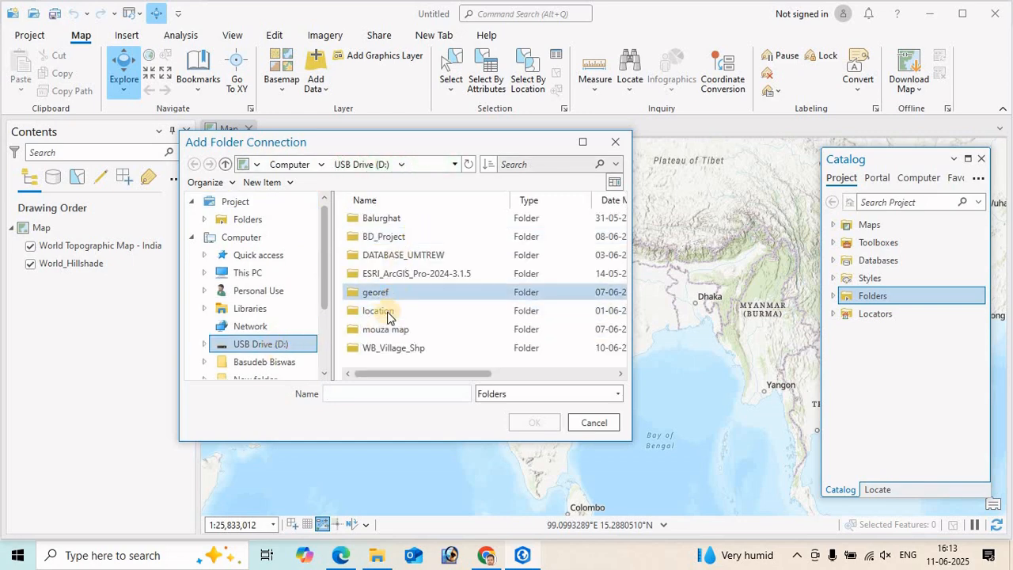
click(386, 329)
click(535, 424)
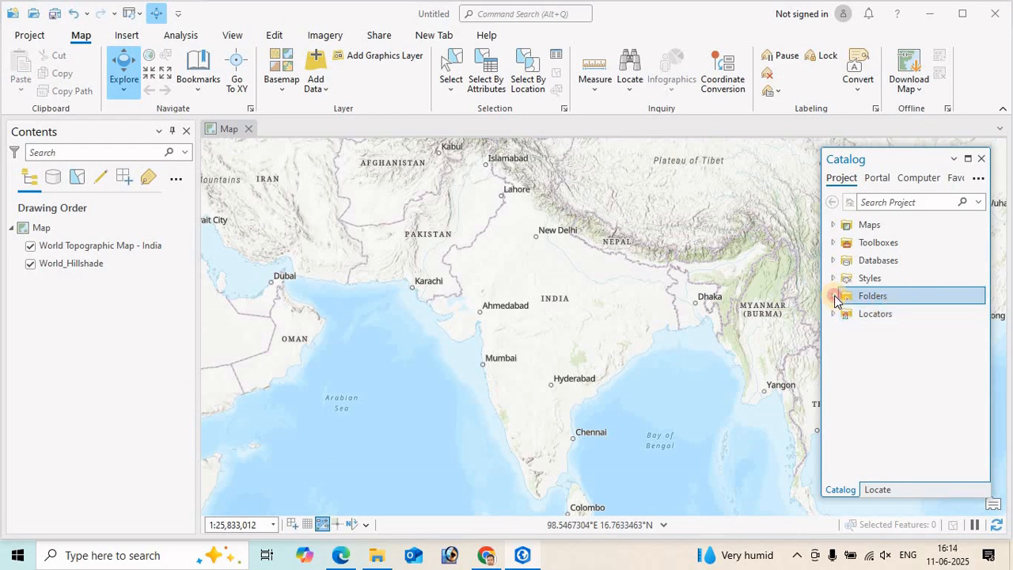
click(834, 297)
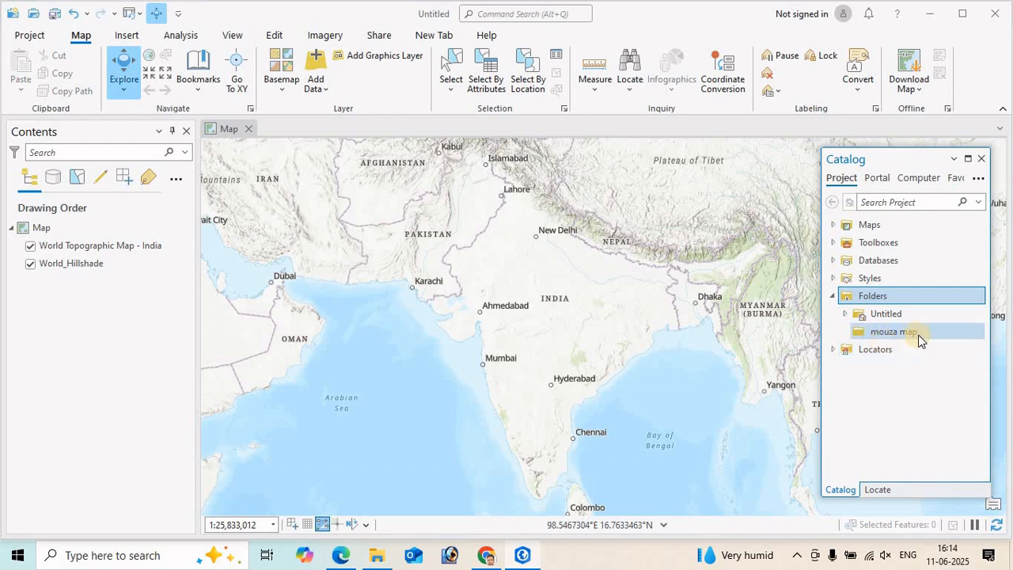
mouse_move(918, 335)
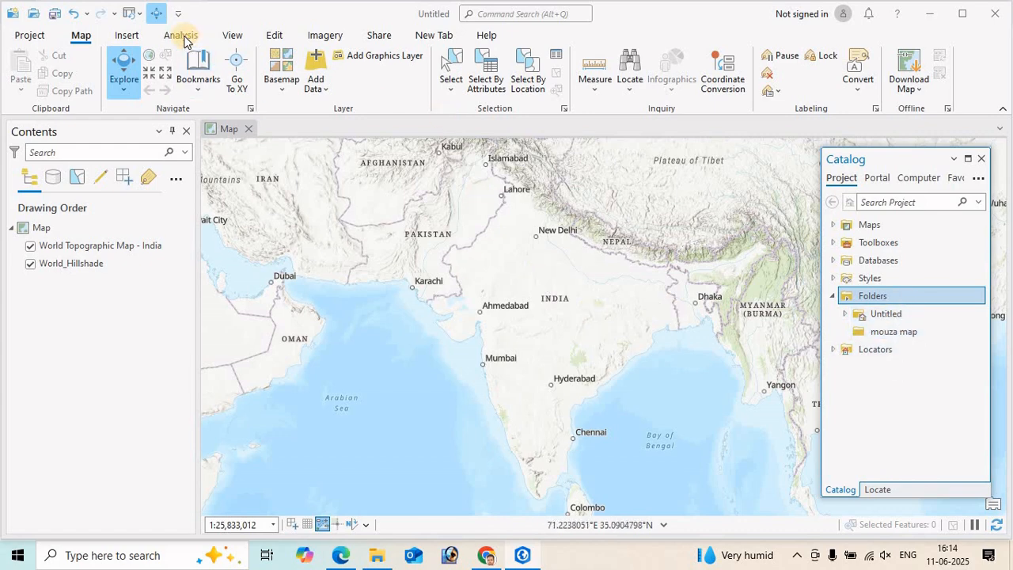
Open the PDF To TIFF geoprocessing tool from the Conversion Tools toolbox and widen its pane.
click(231, 36)
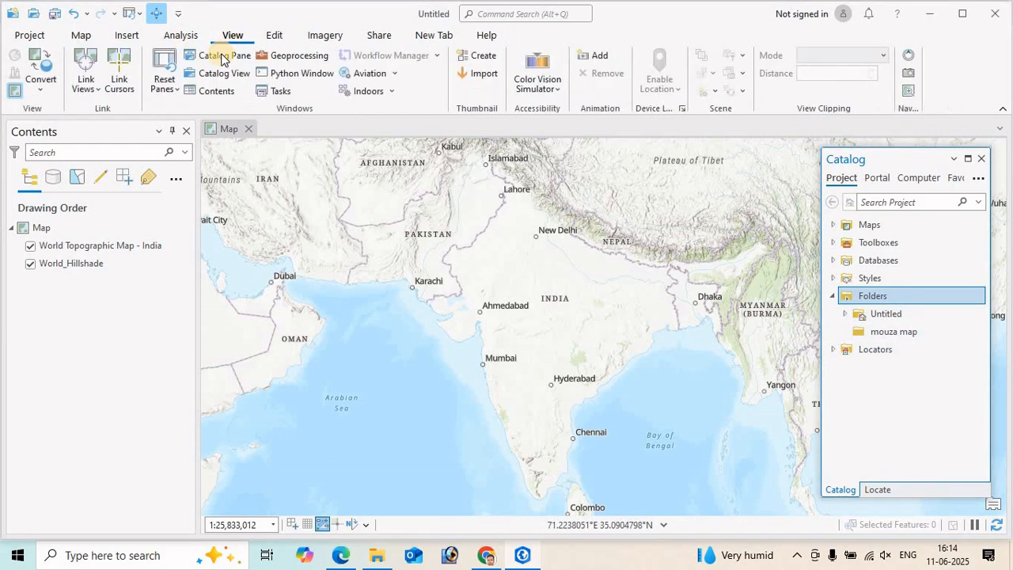
click(276, 58)
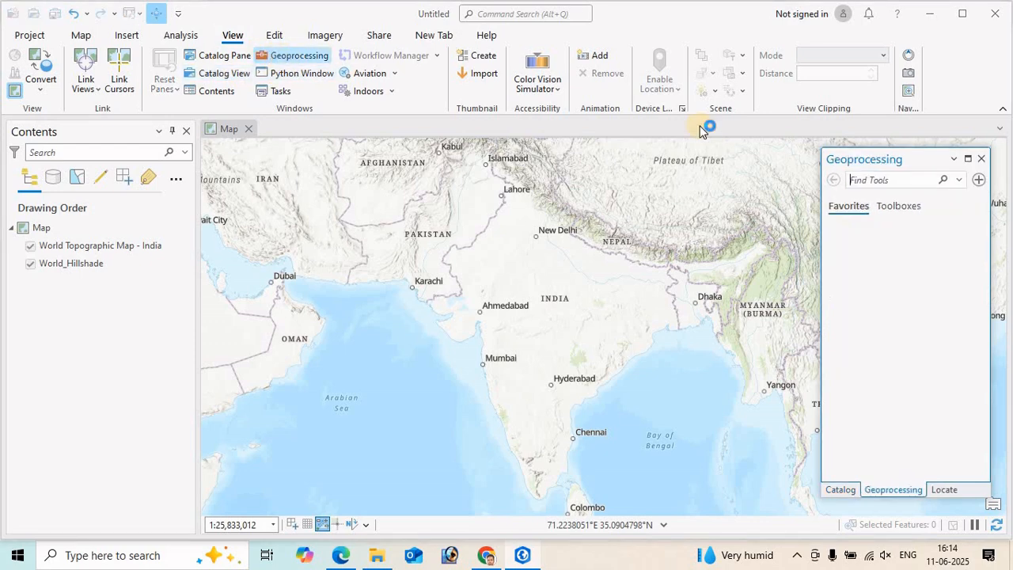
click(898, 206)
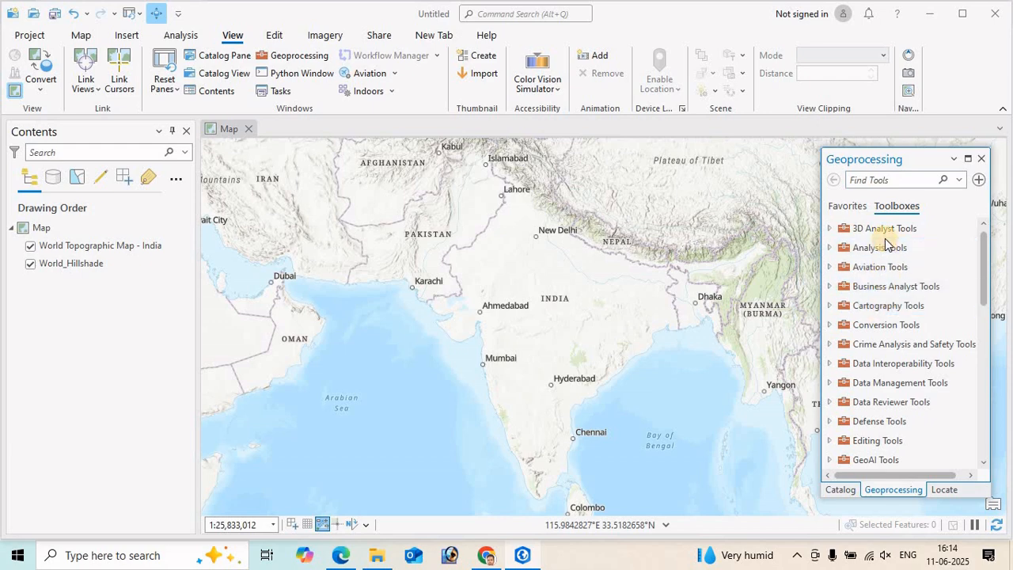
click(884, 328)
double_click(884, 329)
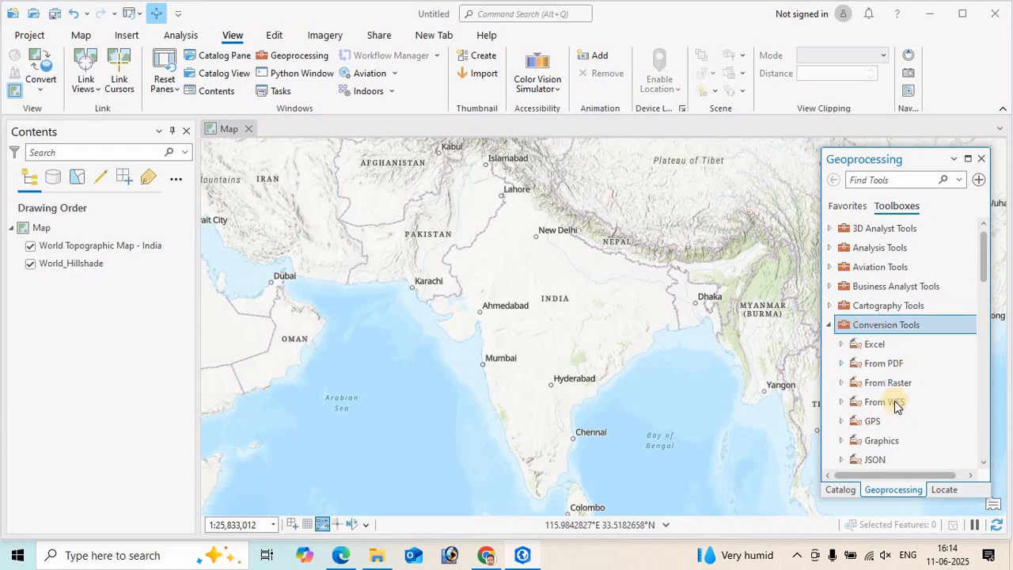
double_click(899, 361)
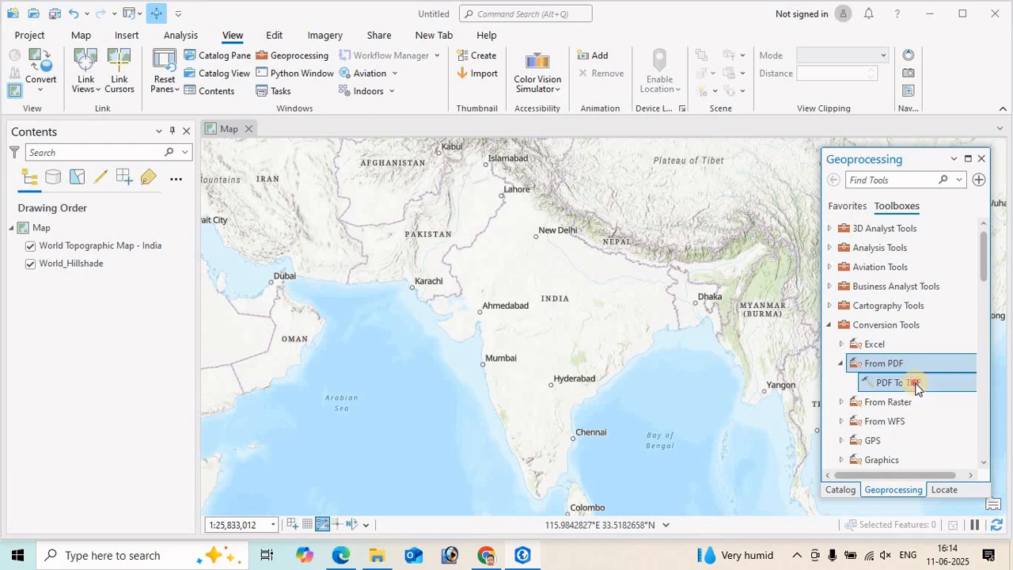
double_click(914, 385)
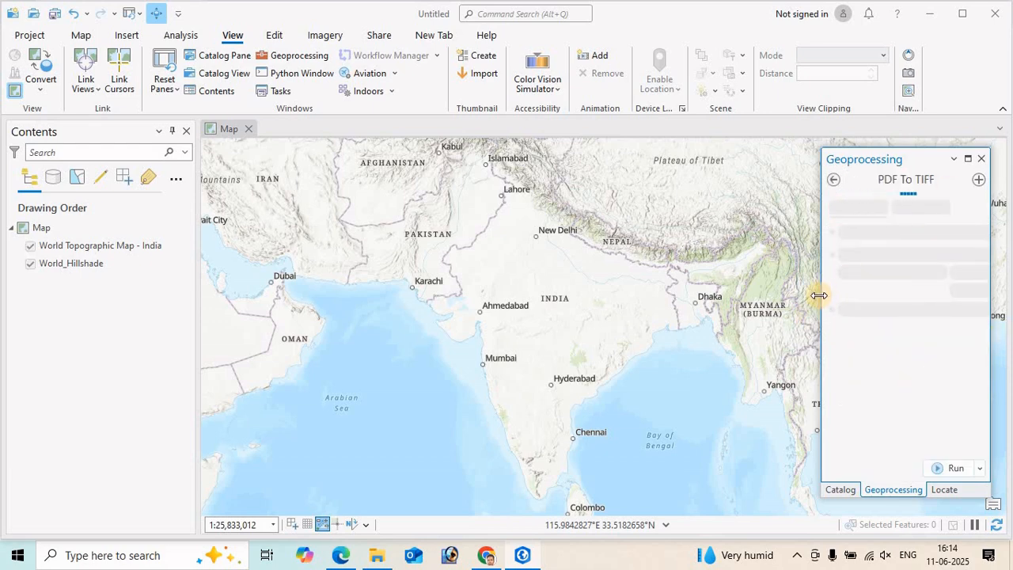
drag(810, 293, 711, 294)
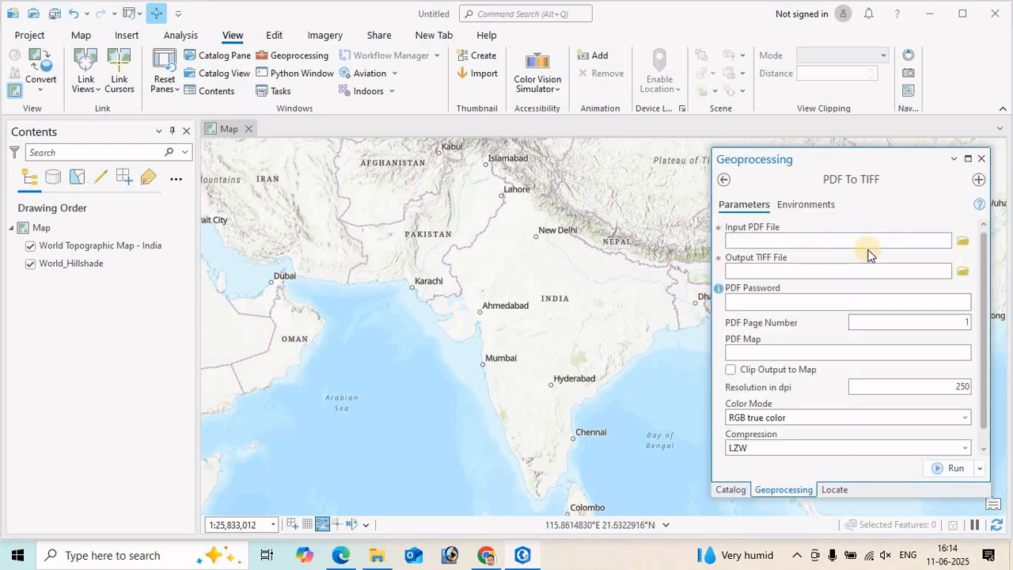
Set the input PDF file to 6-4.pdf from the mouza map folder on drive D.
click(962, 241)
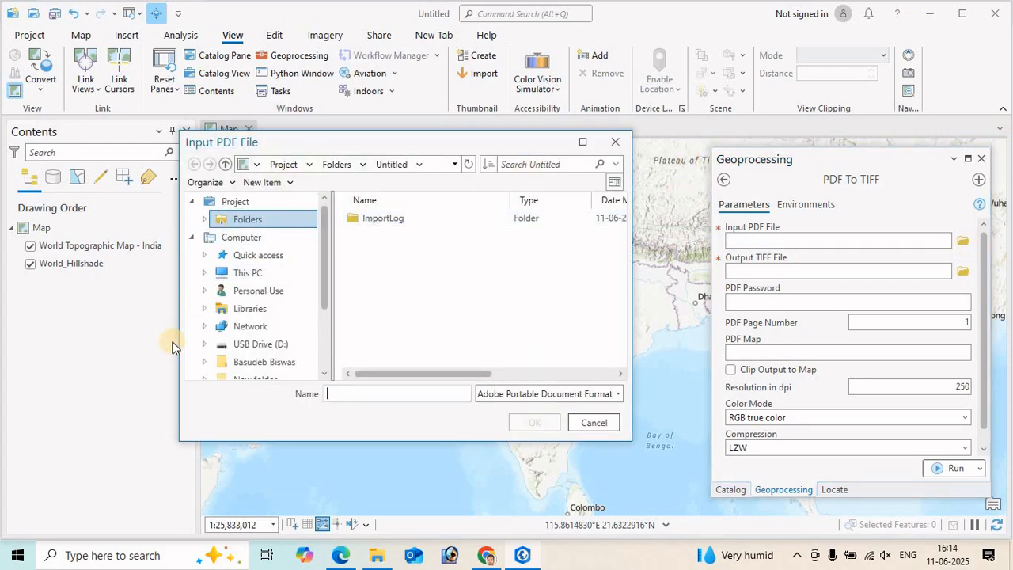
click(254, 343)
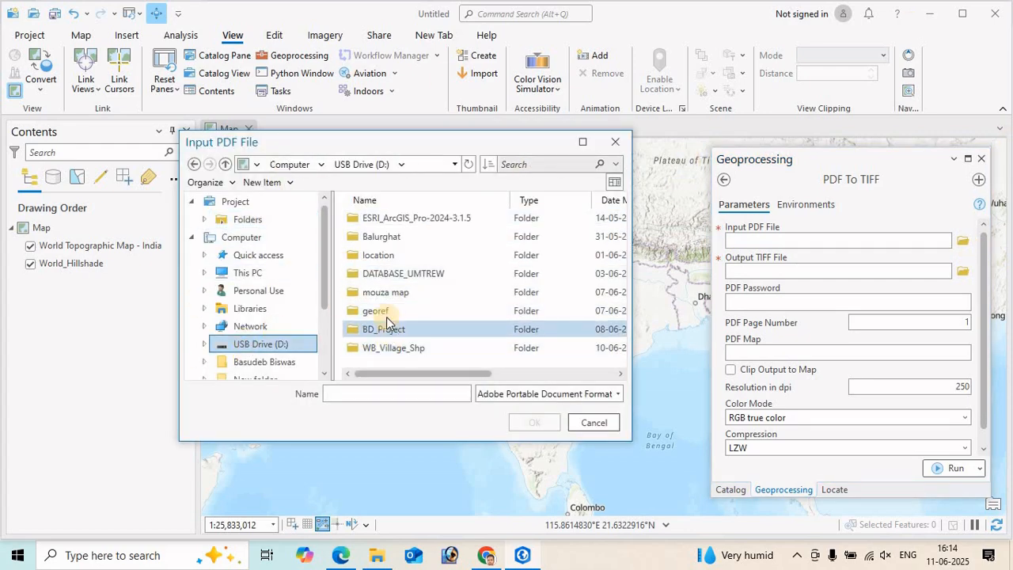
double_click(372, 292)
click(379, 221)
click(534, 422)
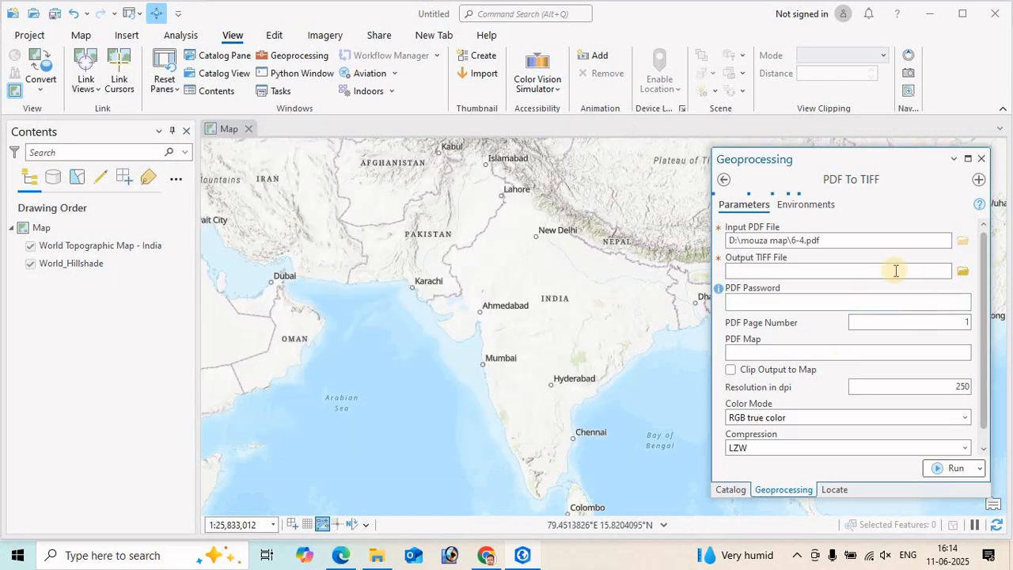
Name the output TIFF file cadastral.tif, keeping the default output folder.
click(818, 271)
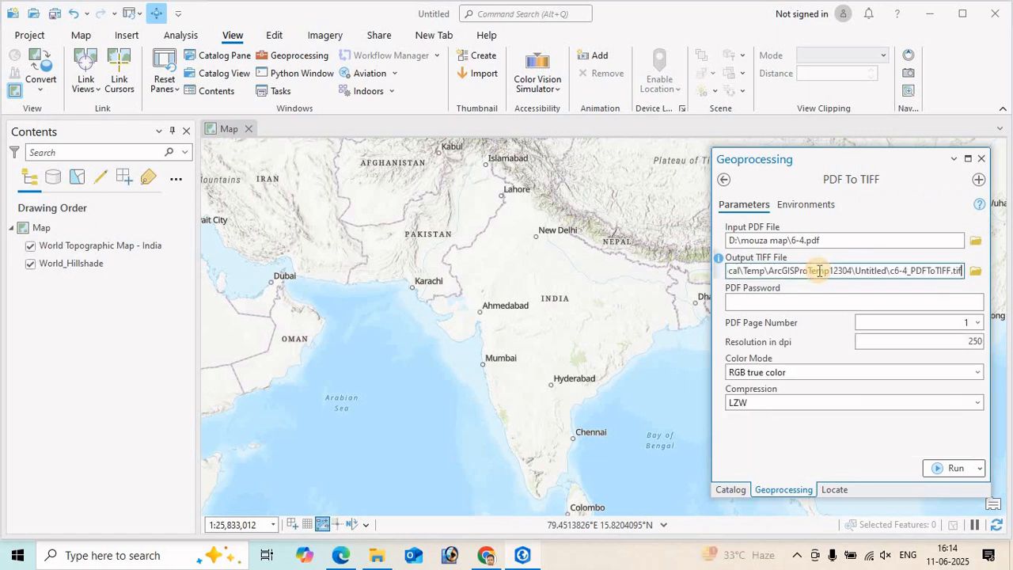
click(961, 270)
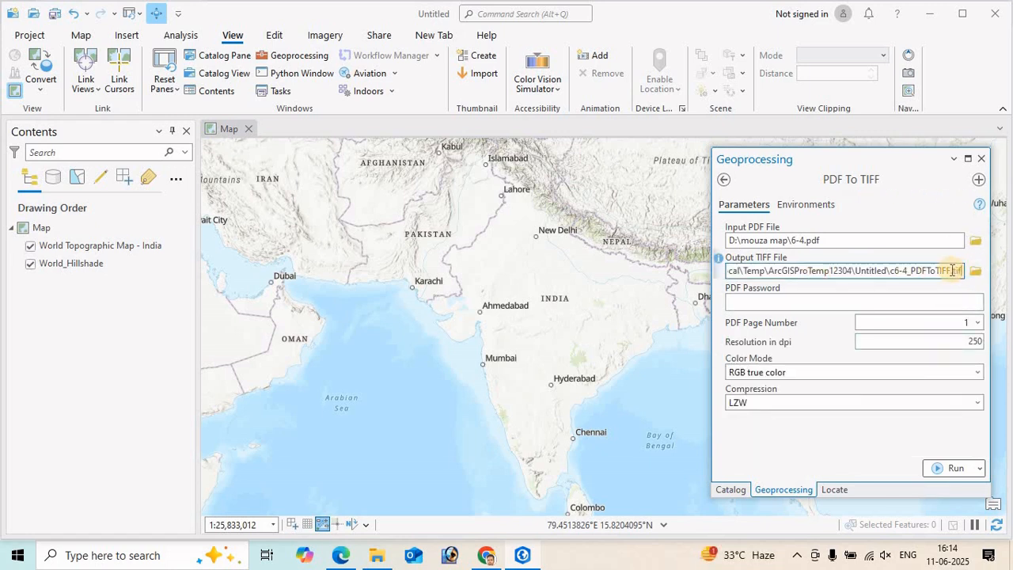
drag(952, 271, 888, 271)
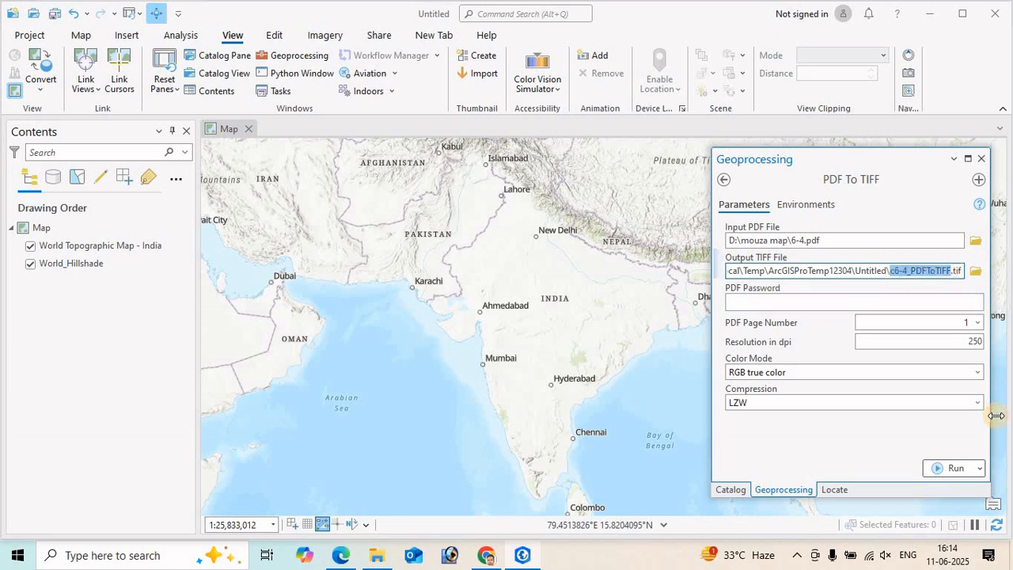
key(BackSpace)
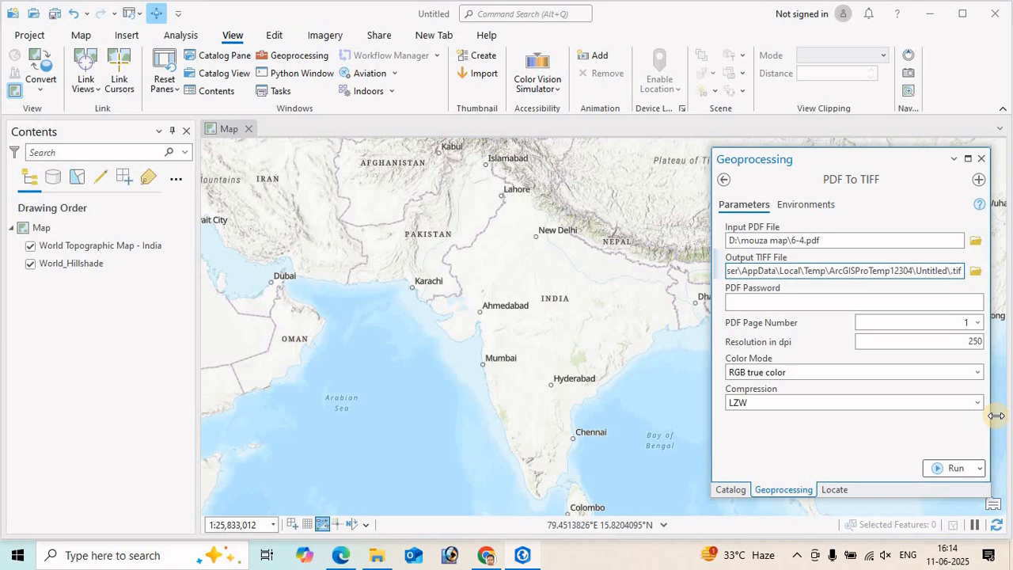
text(cadastral)
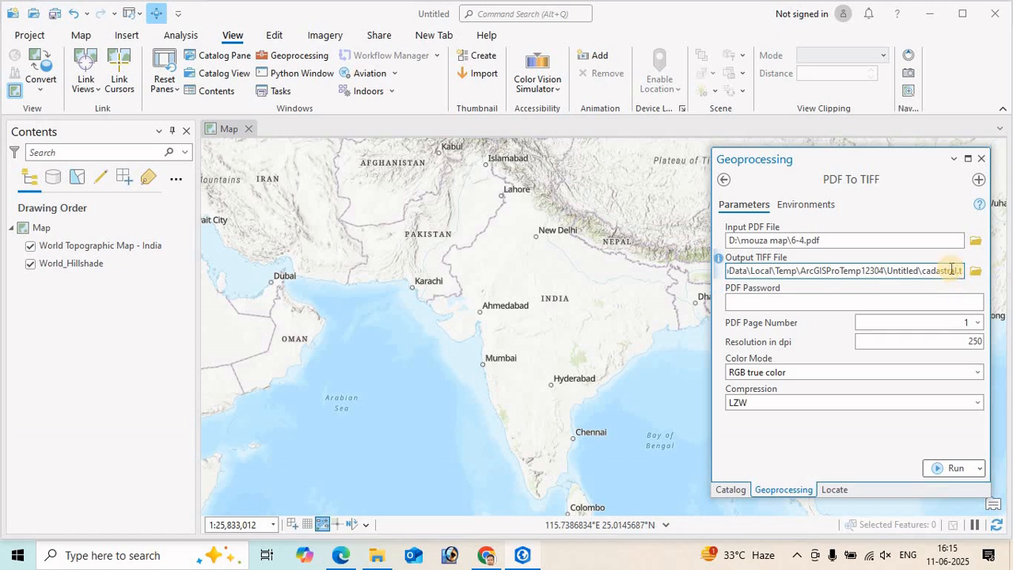
key(End)
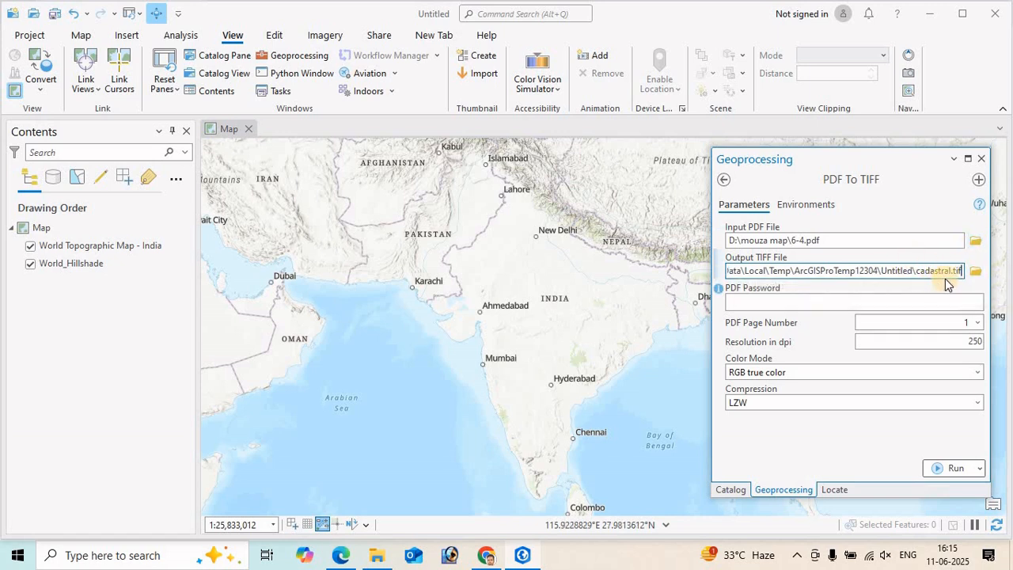
Set the output resolution to 300 dpi, leave the PDF password empty, and run the PDF to TIFF conversion.
click(961, 303)
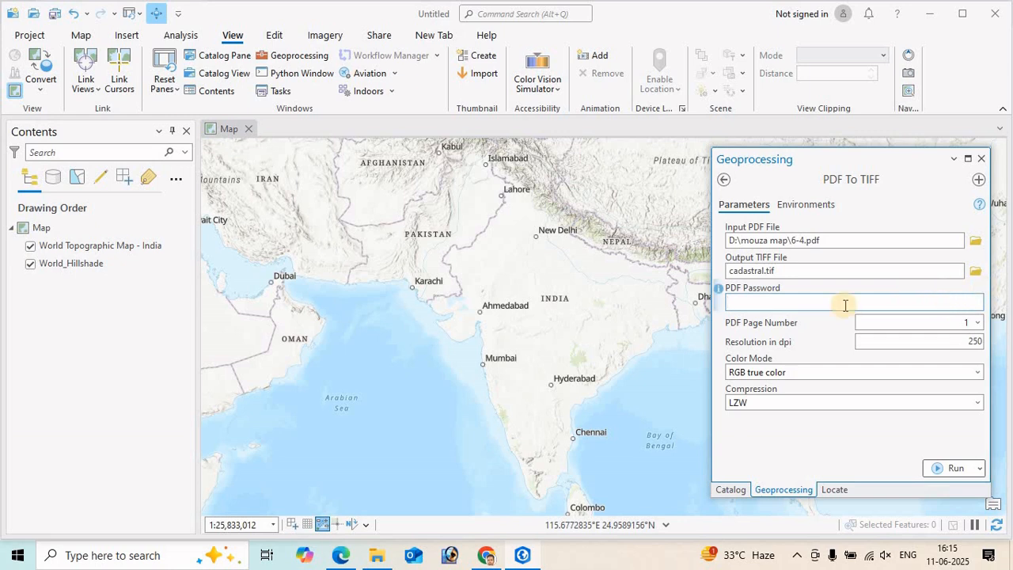
click(978, 324)
click(961, 322)
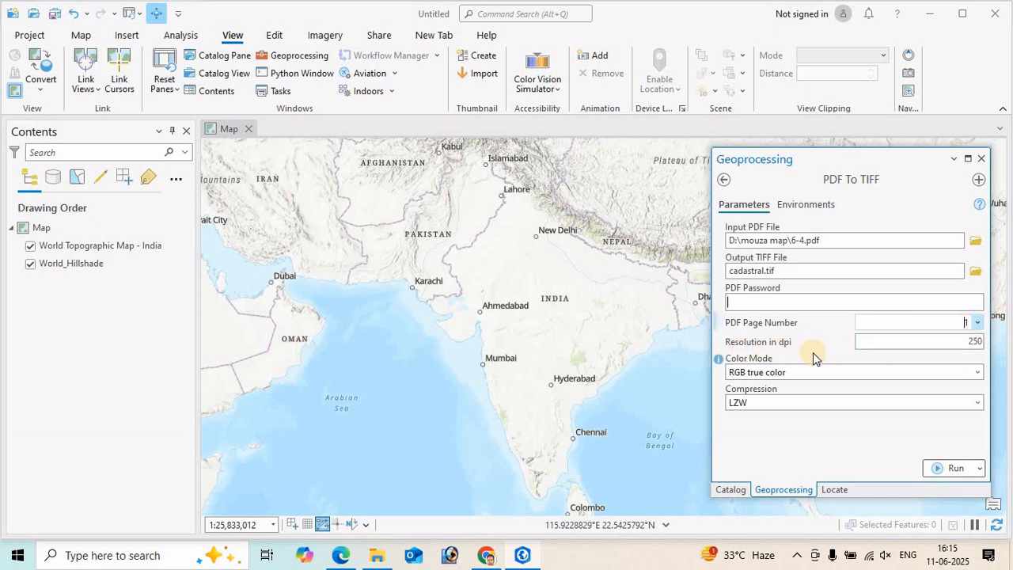
double_click(958, 341)
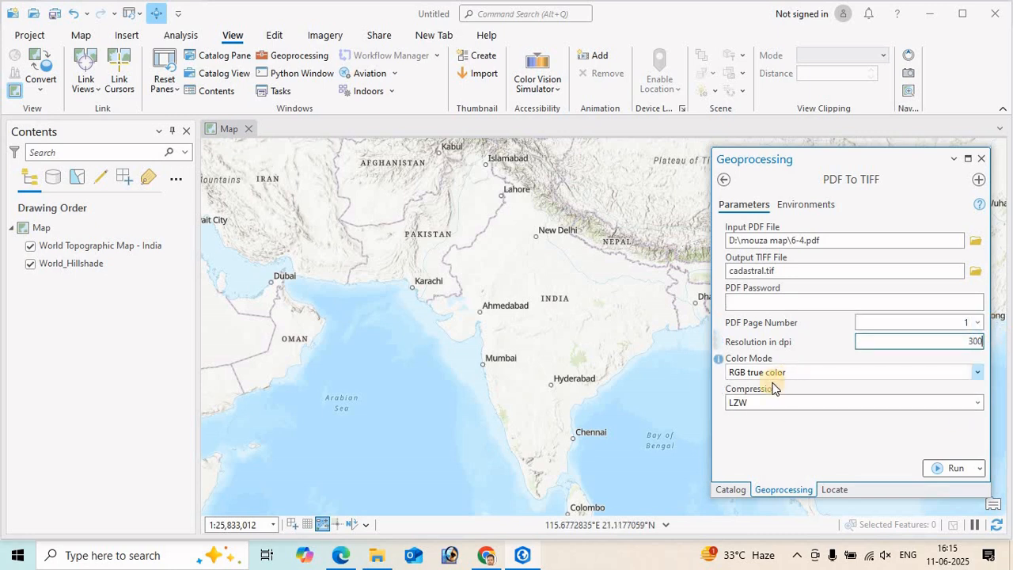
click(934, 468)
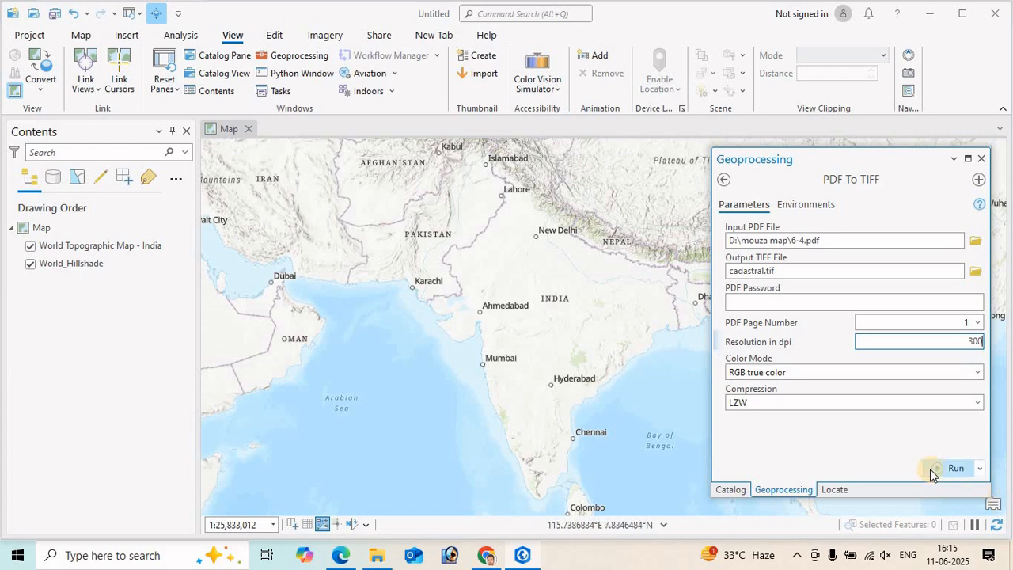
Zoom the map to the cadastral.tif layer and close the Geoprocessing and Catalog panes.
click(53, 250)
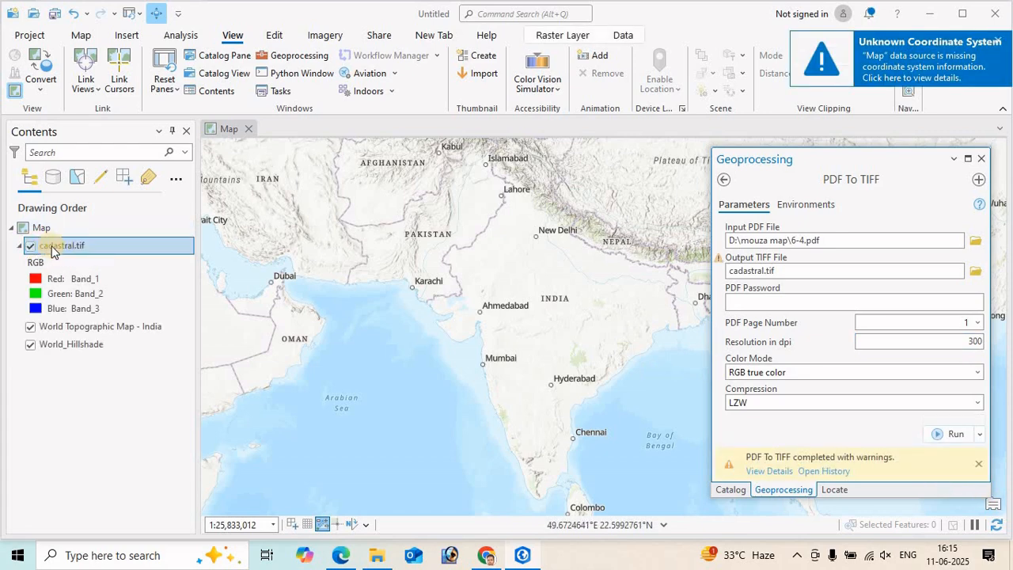
right_click(62, 247)
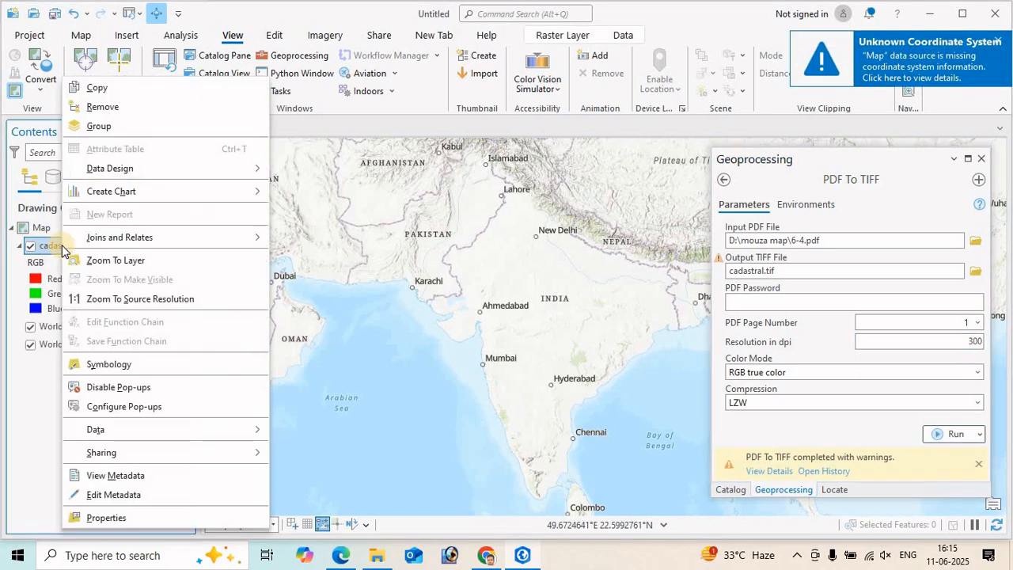
click(115, 260)
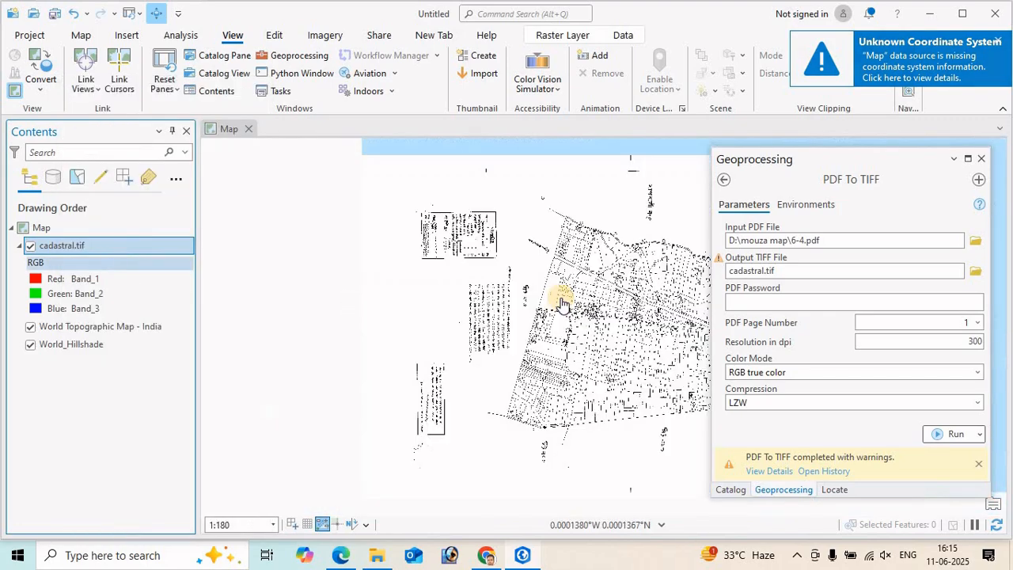
drag(389, 325, 391, 312)
drag(556, 348, 640, 339)
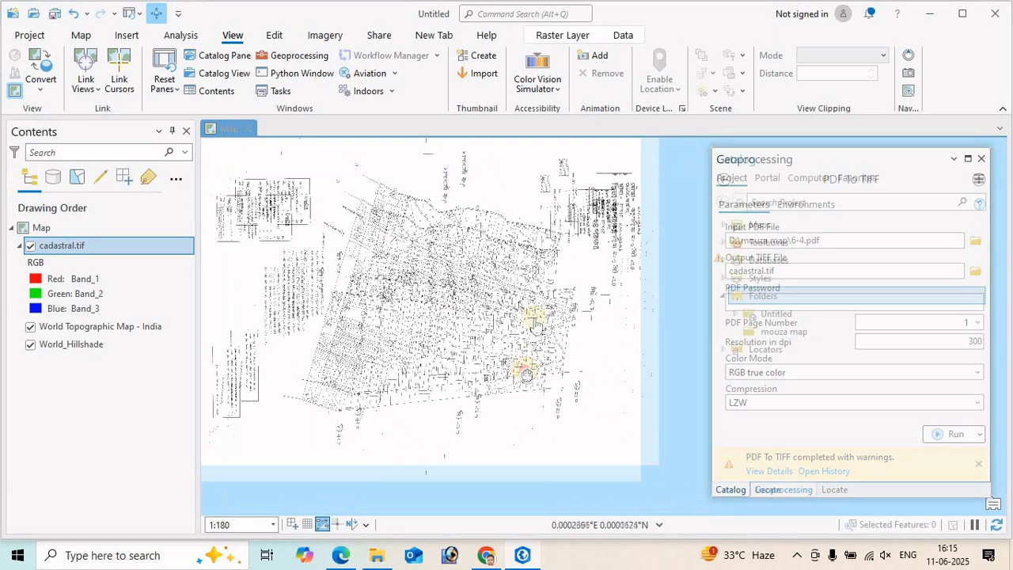
click(981, 160)
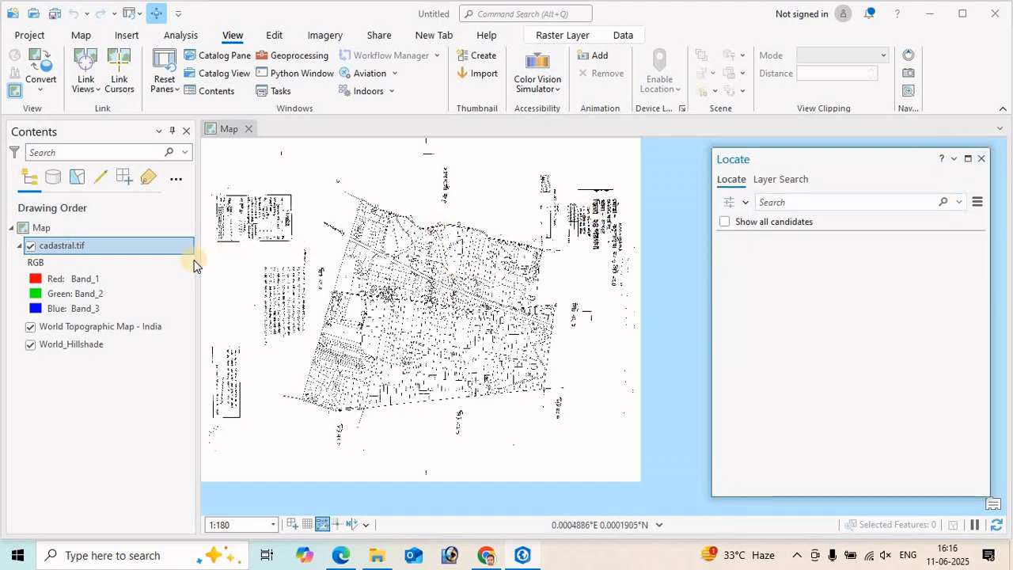
drag(326, 320, 419, 343)
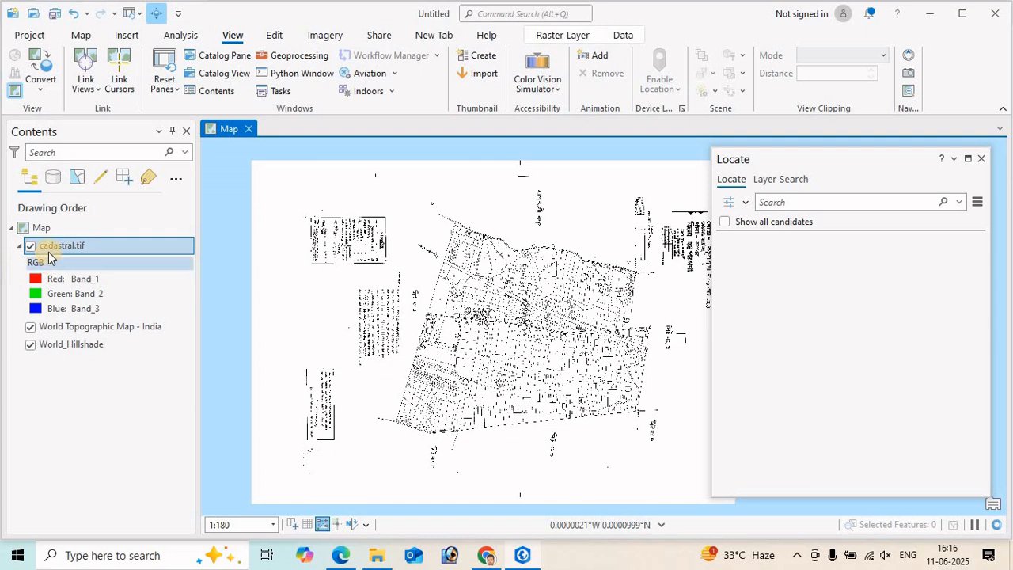
Start georeferencing the cadastral.tif layer and rotate it 90° counterclockwise with a fixed rotation.
click(75, 247)
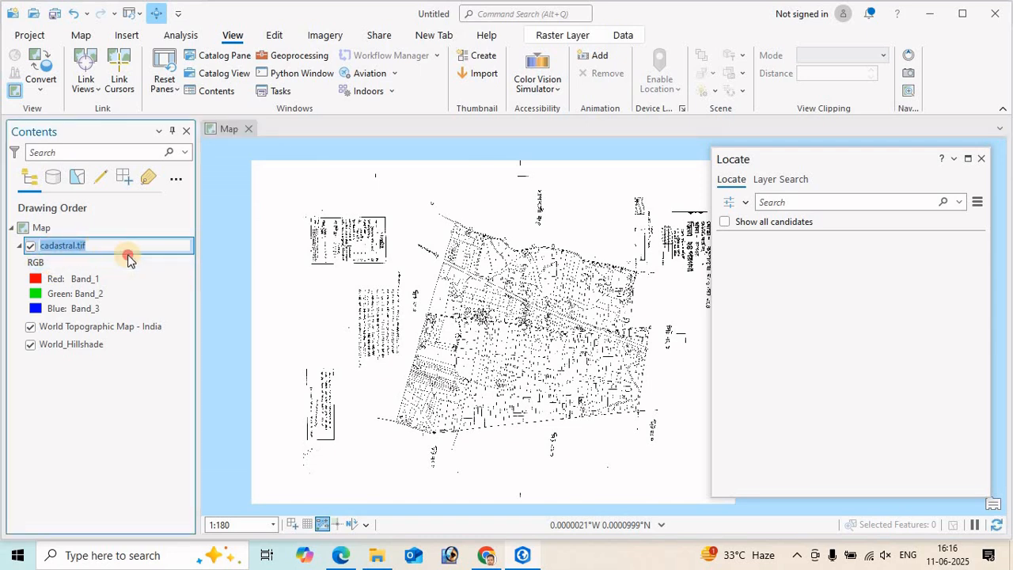
click(129, 259)
click(107, 247)
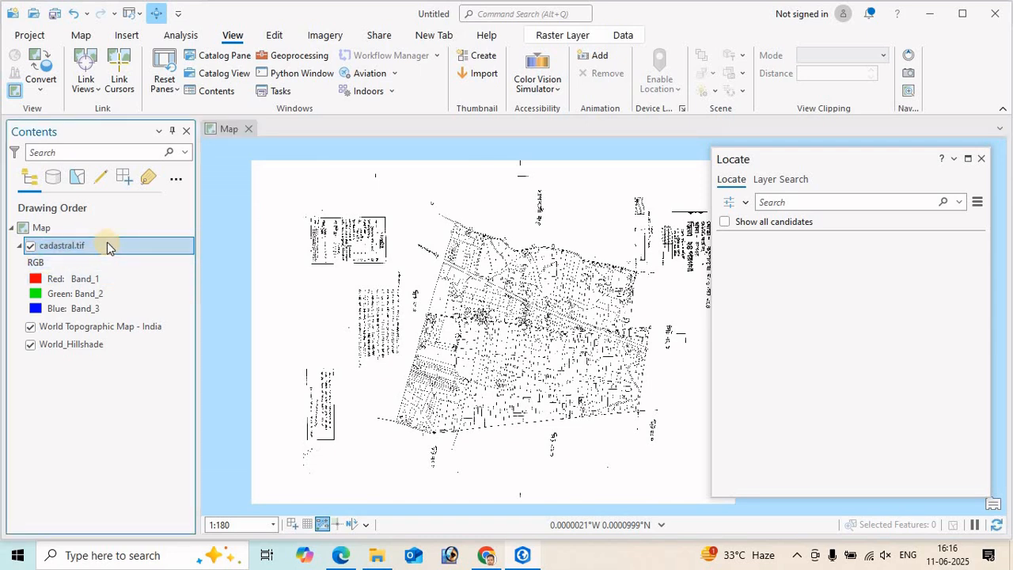
click(321, 36)
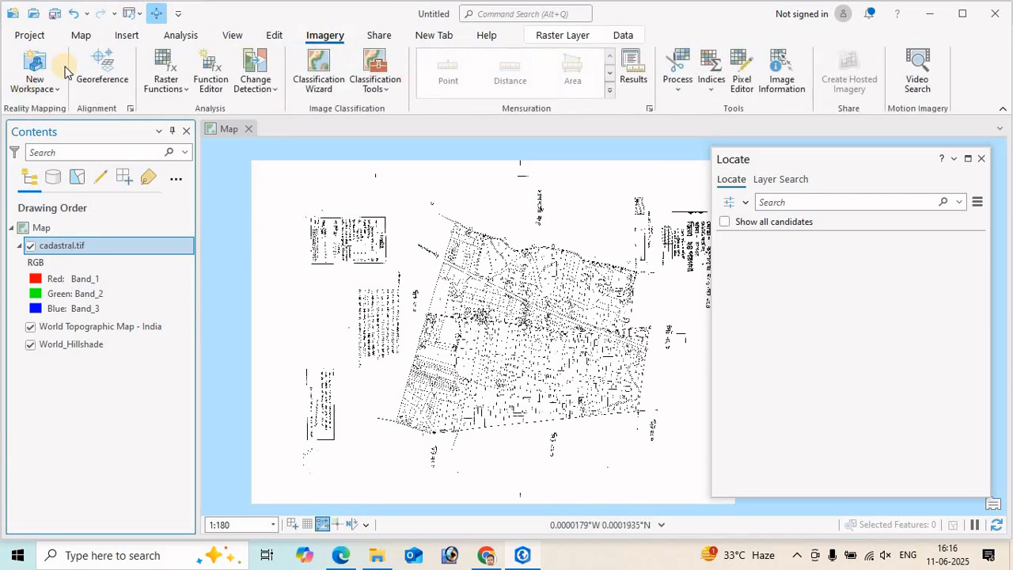
click(109, 65)
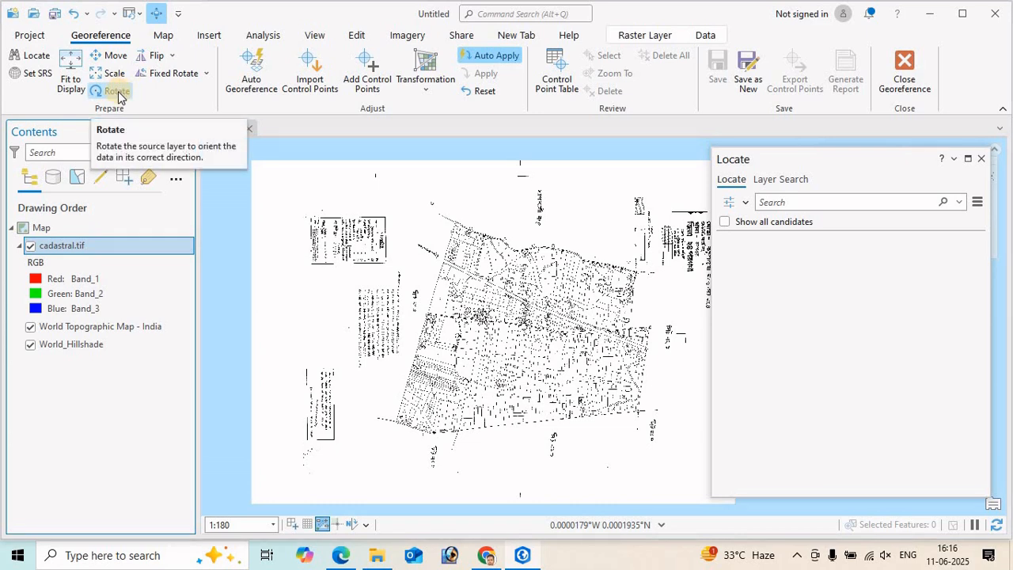
click(205, 73)
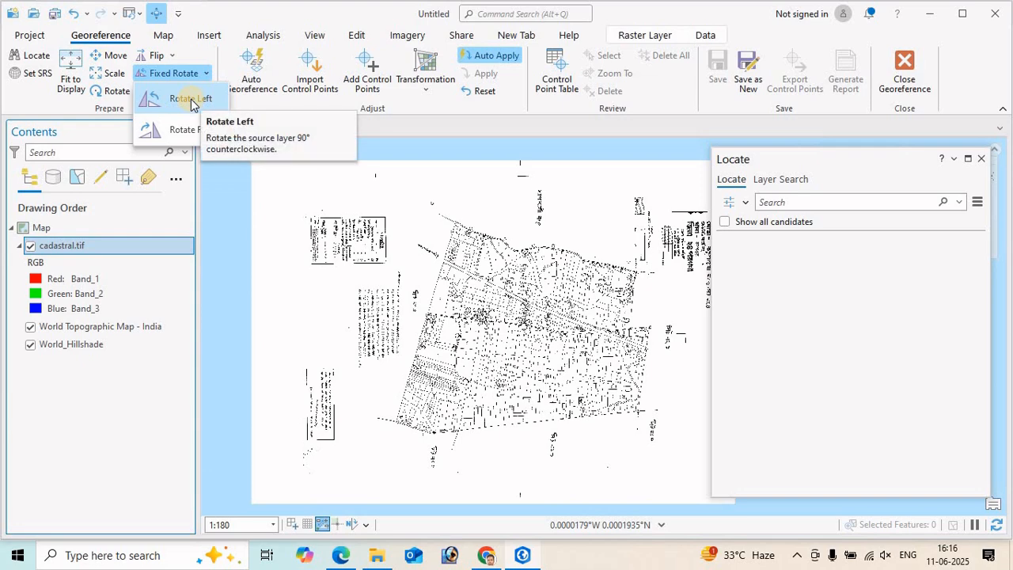
click(187, 100)
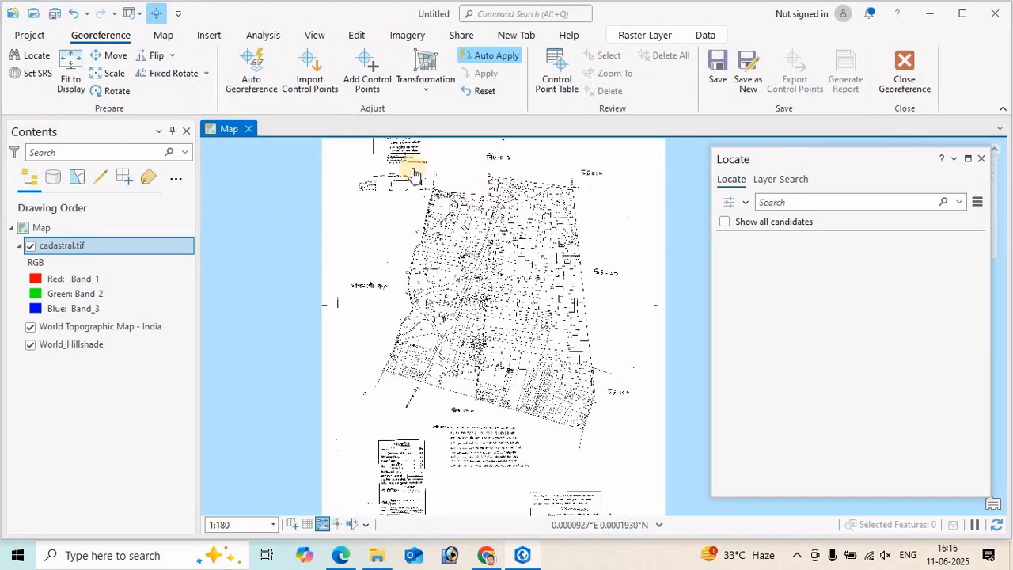
Read the mouza name, sheet number, police station and district in the title block of the rotated cadastral map.
scroll(412, 175, up, 5)
drag(414, 180, 482, 429)
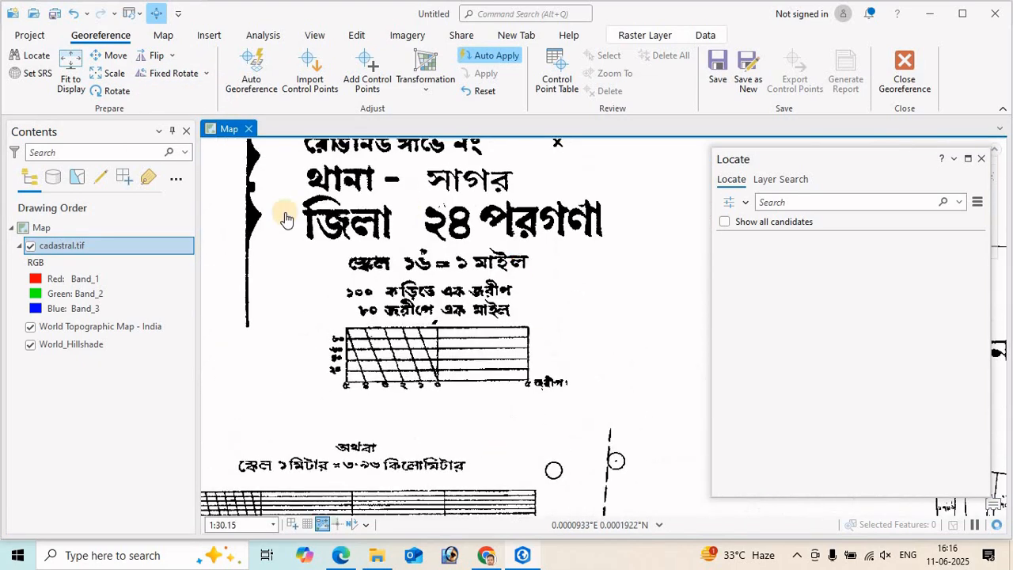
drag(338, 207, 342, 309)
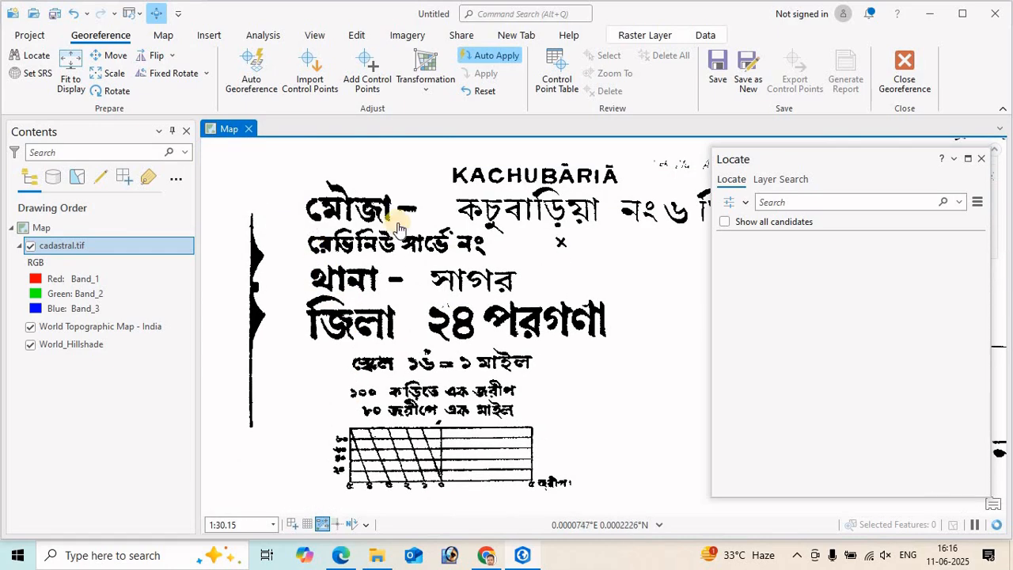
drag(604, 256, 514, 266)
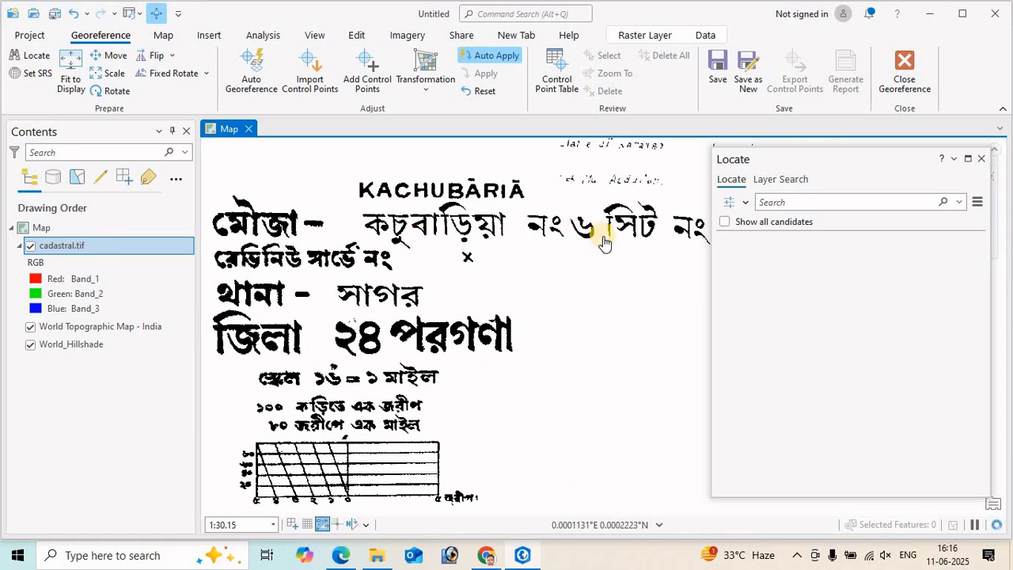
scroll(583, 261, down, 3)
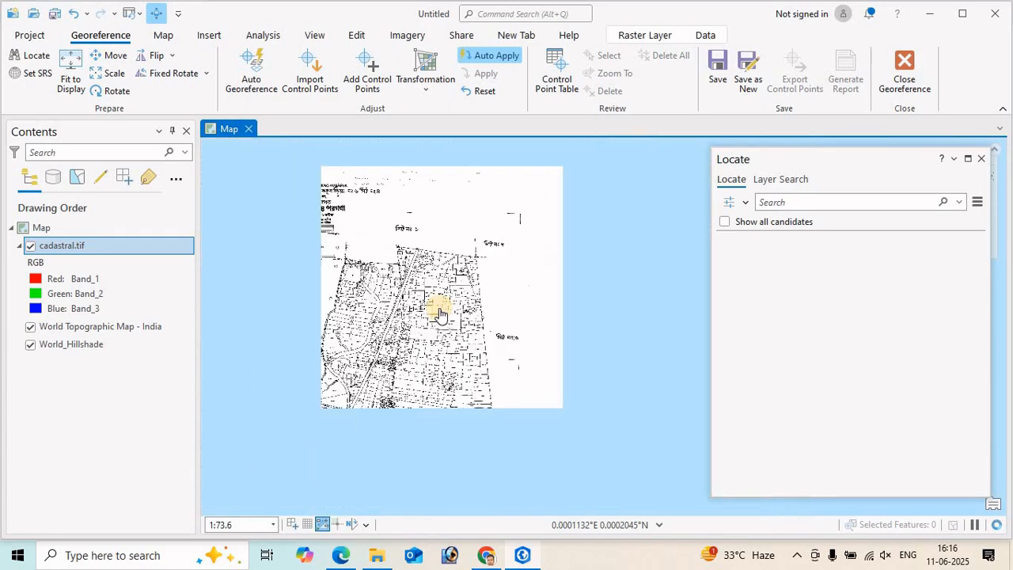
scroll(440, 308, up, 3)
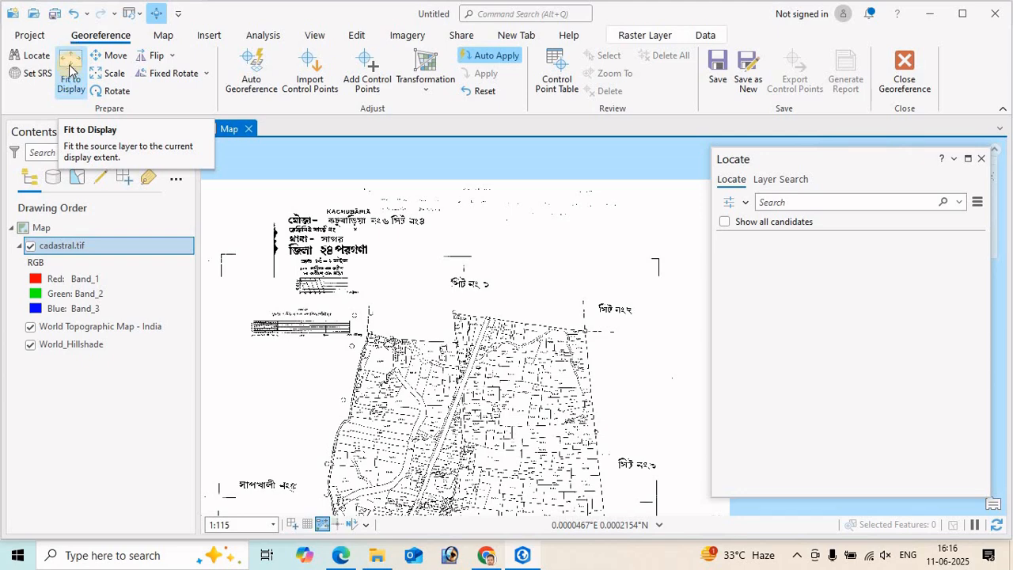
Fit the cadastral.tif source layer to the current display extent and check its title block.
click(70, 70)
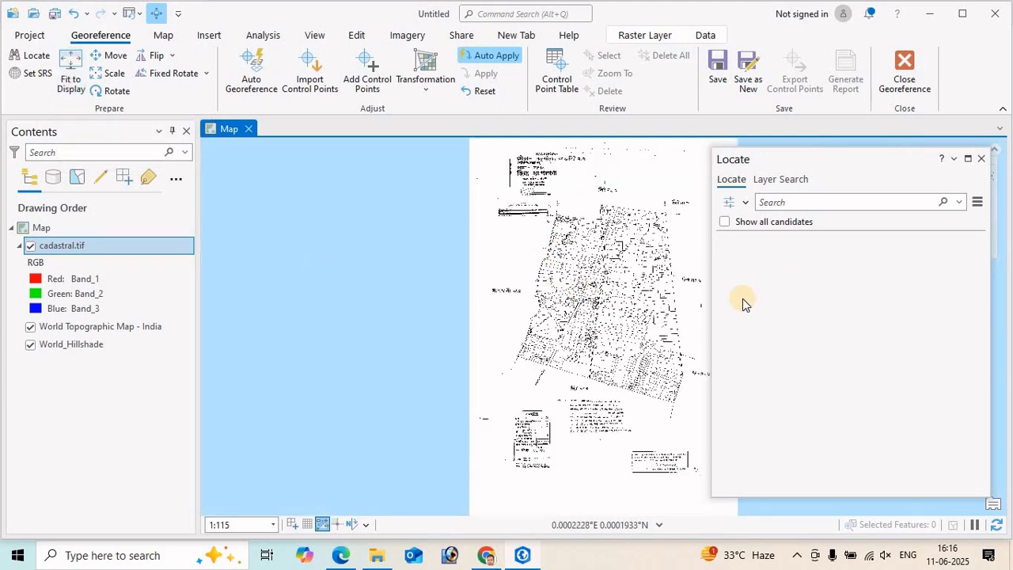
scroll(653, 287, down, 4)
drag(520, 312, 441, 319)
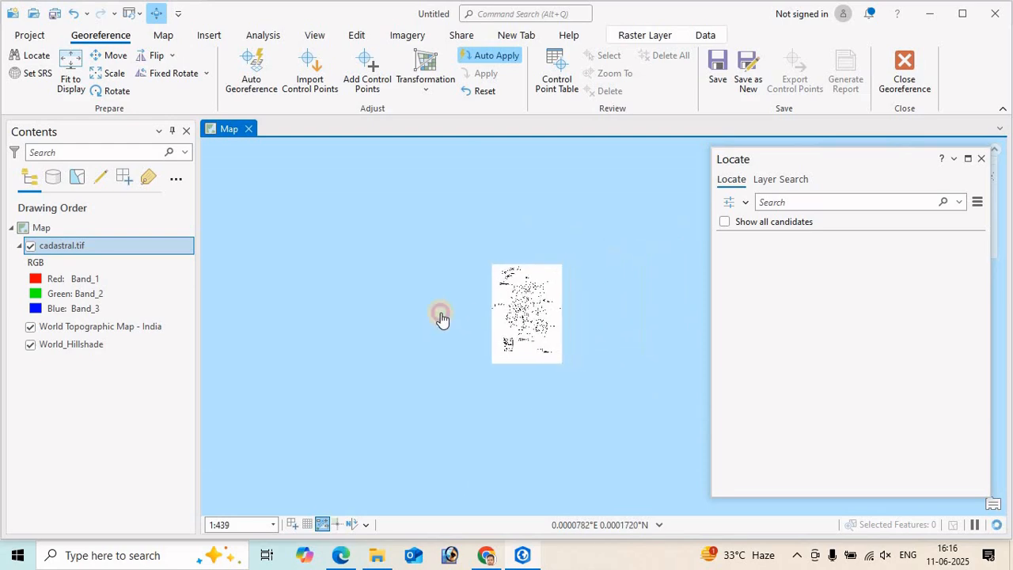
scroll(520, 267, up, 5)
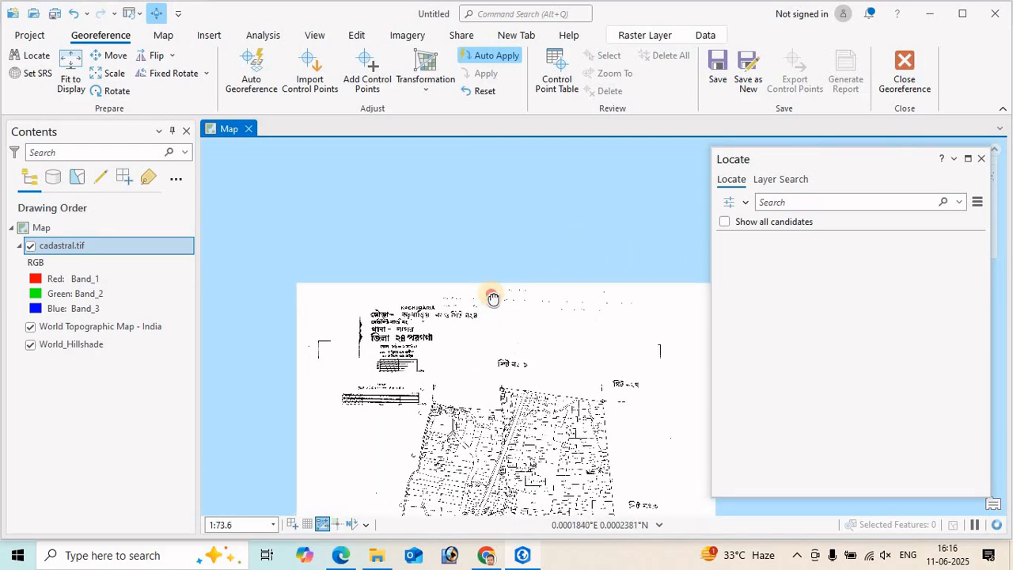
scroll(452, 237, up, 4)
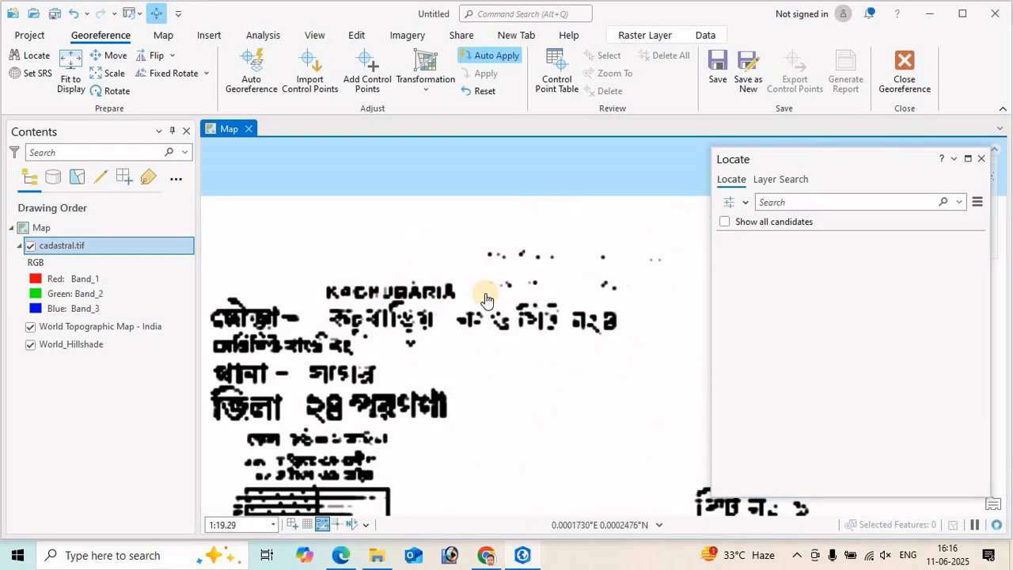
scroll(495, 333, down, 4)
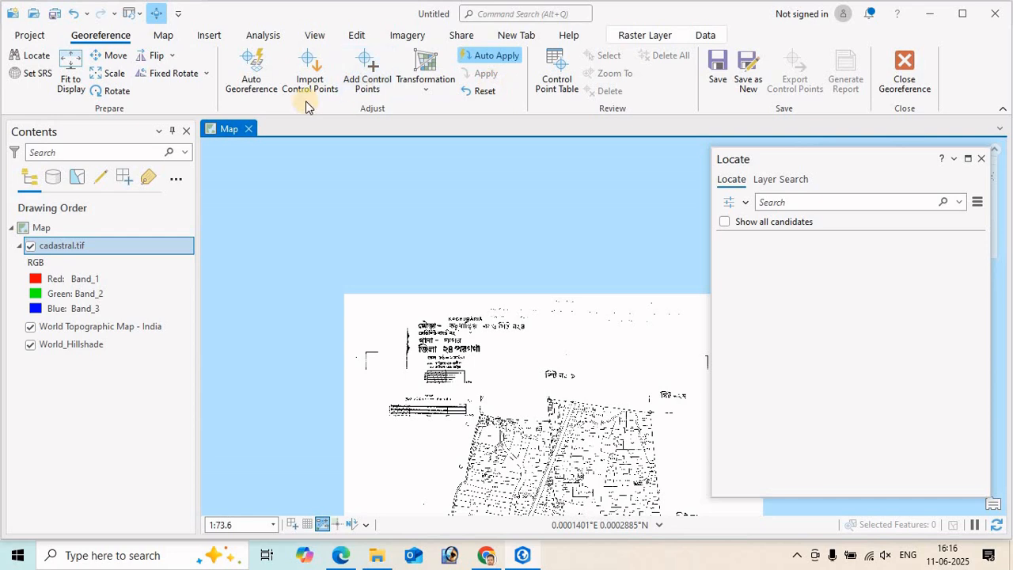
Search for kachubari with Locate and go to Kachubaria, Sagar, South 24 Parganas, West Bengal.
click(163, 36)
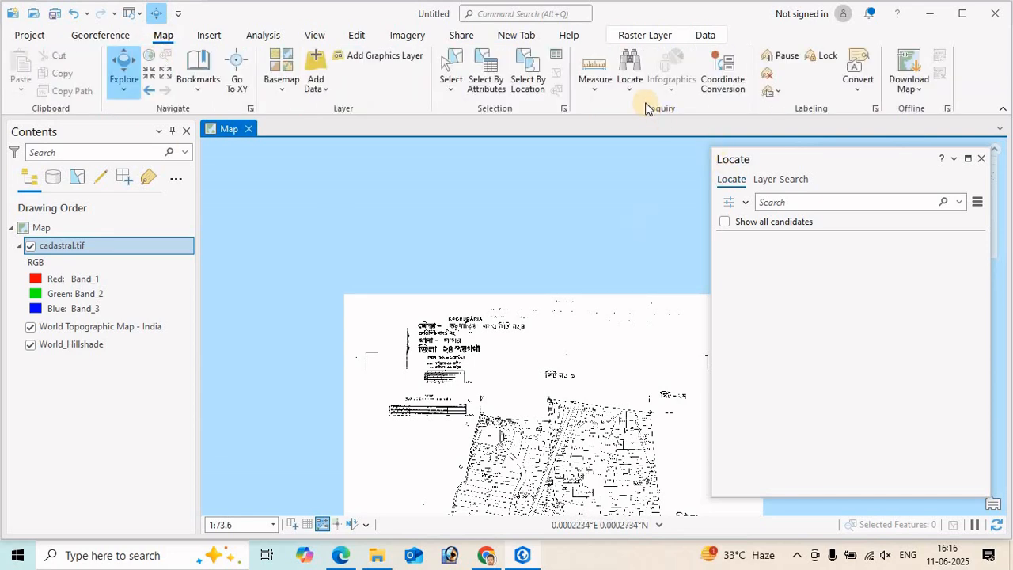
click(629, 69)
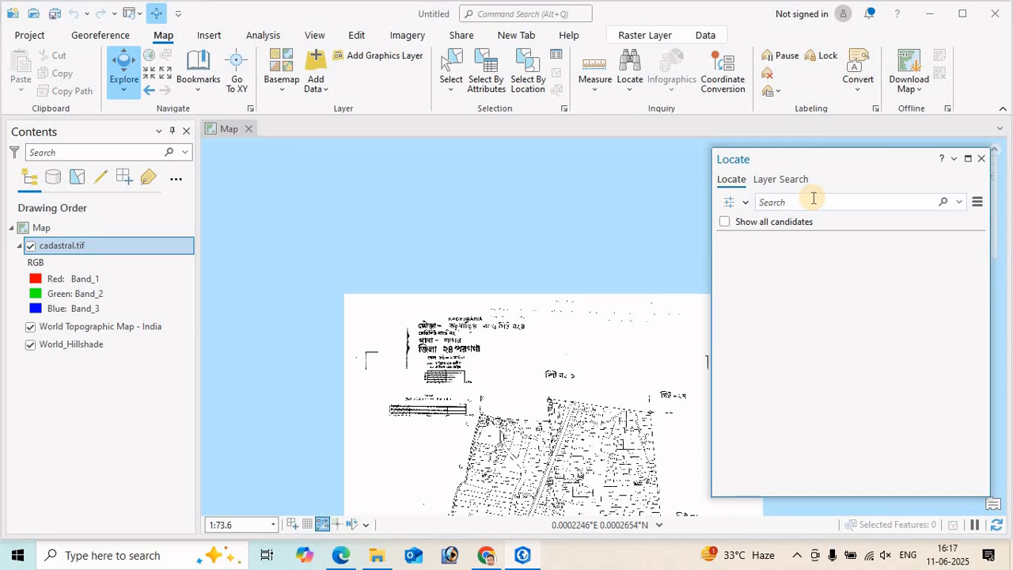
scroll(456, 329, up, 3)
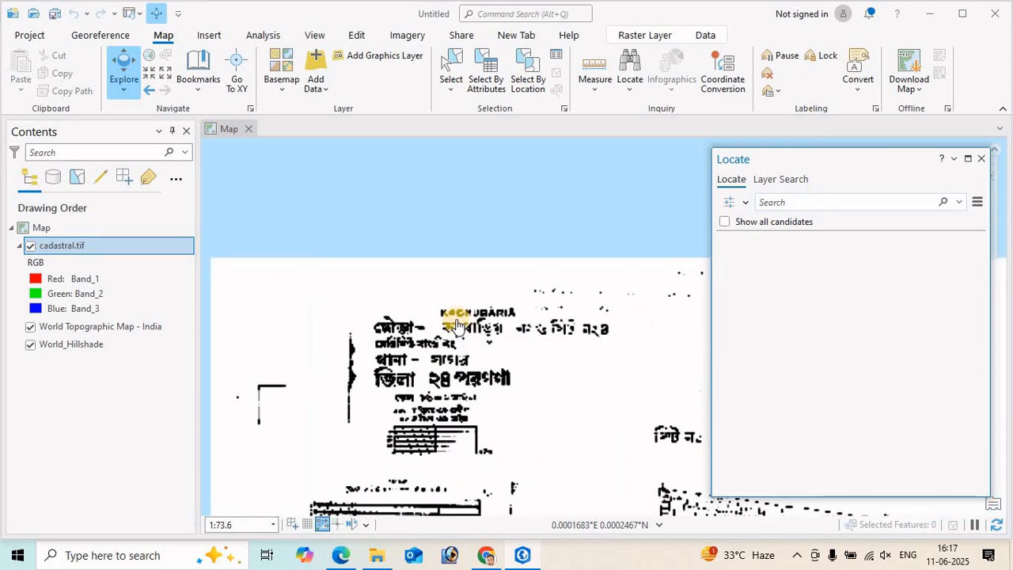
text(kachubari)
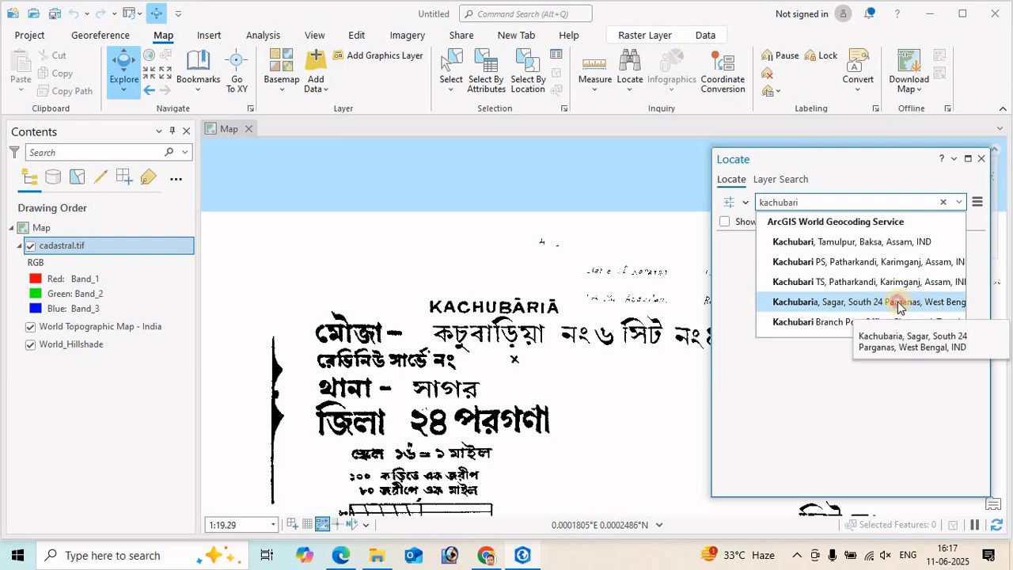
click(899, 304)
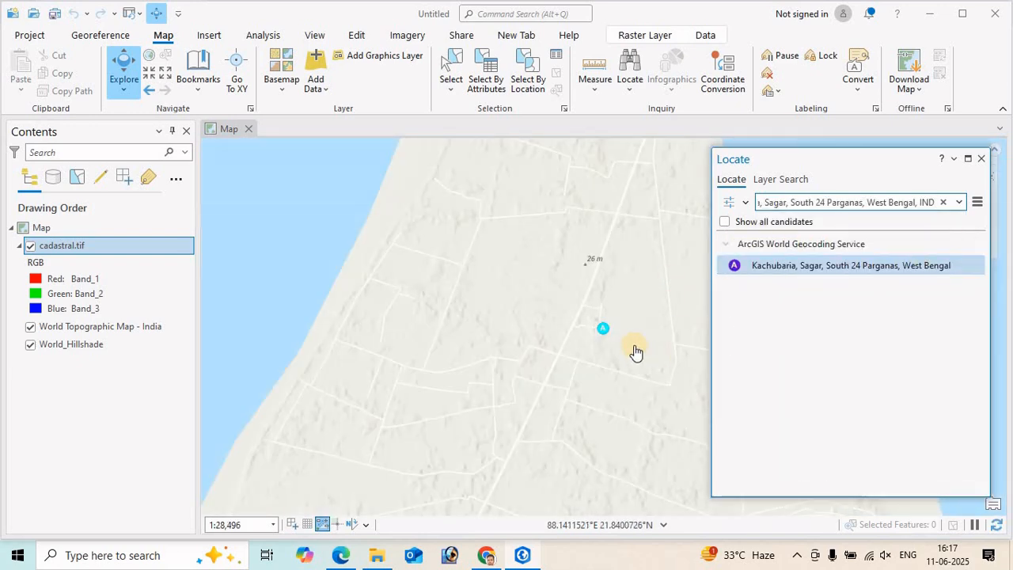
scroll(629, 350, down, 6)
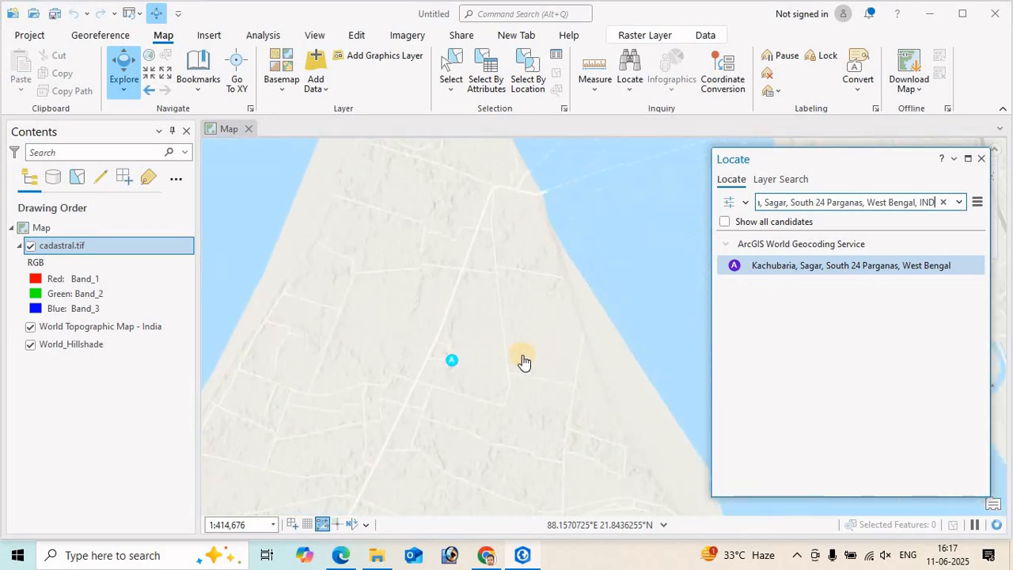
drag(515, 355, 622, 368)
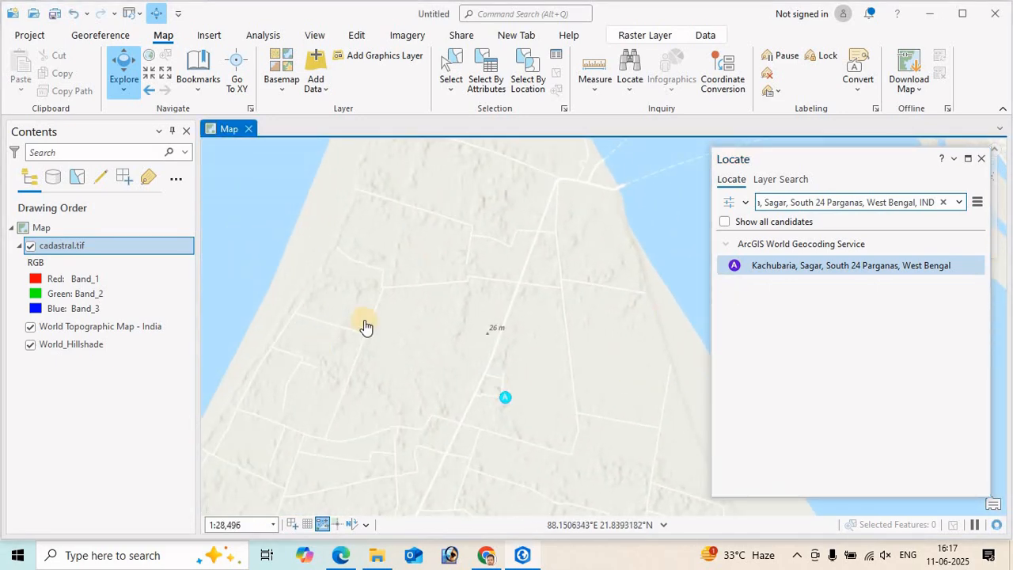
drag(431, 344, 426, 421)
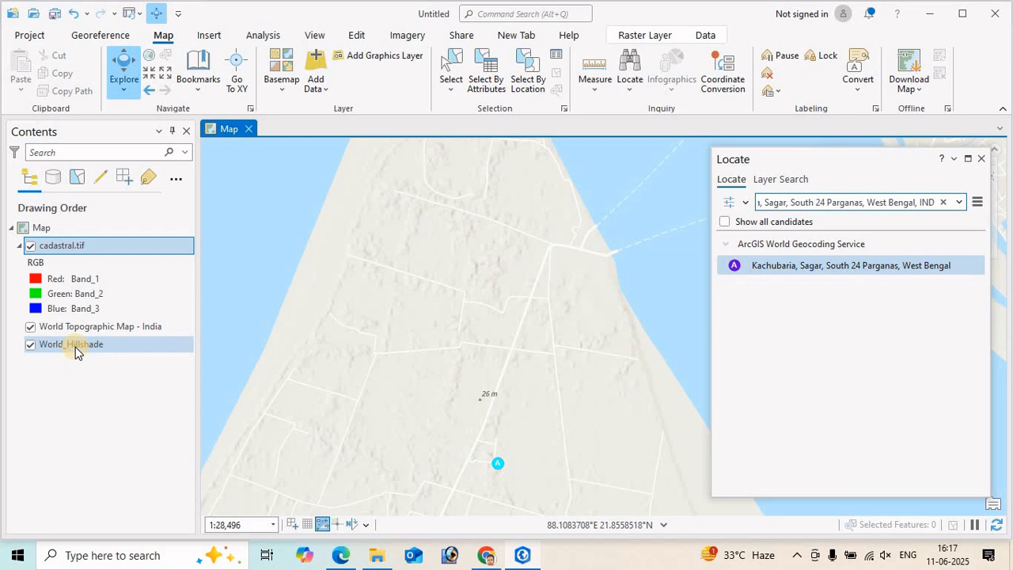
Change the basemap to Imagery and inspect the satellite view around the located village and the nearby coast.
click(283, 90)
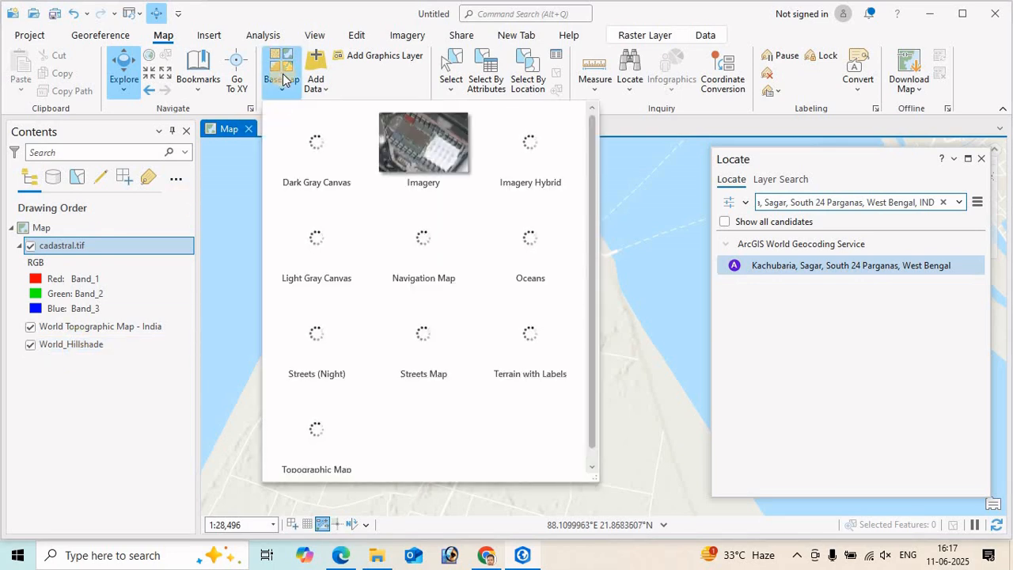
click(427, 151)
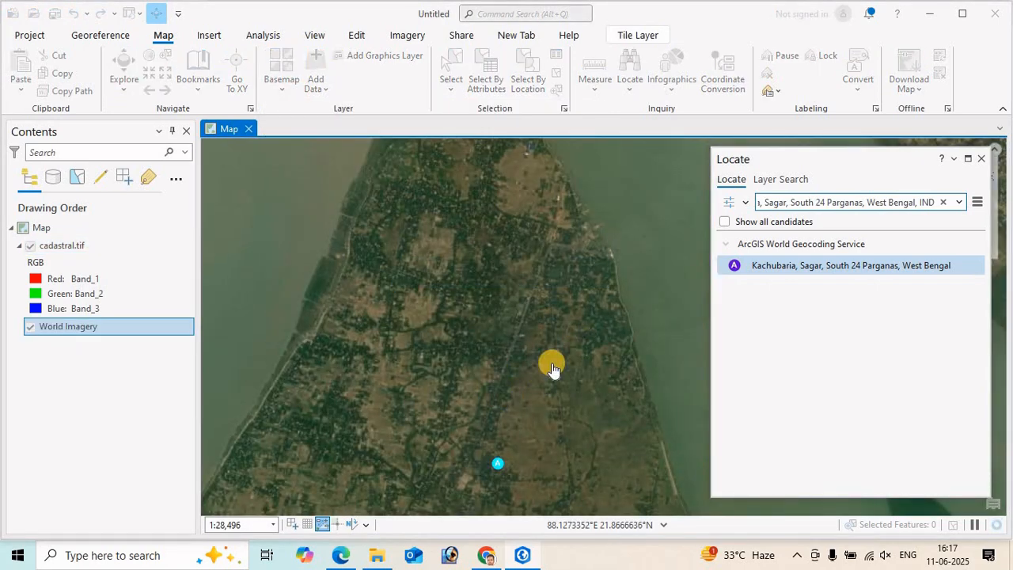
mouse_move(563, 350)
mouse_down()
mouse_move(442, 365)
mouse_move(419, 342)
mouse_up()
drag(546, 380, 341, 400)
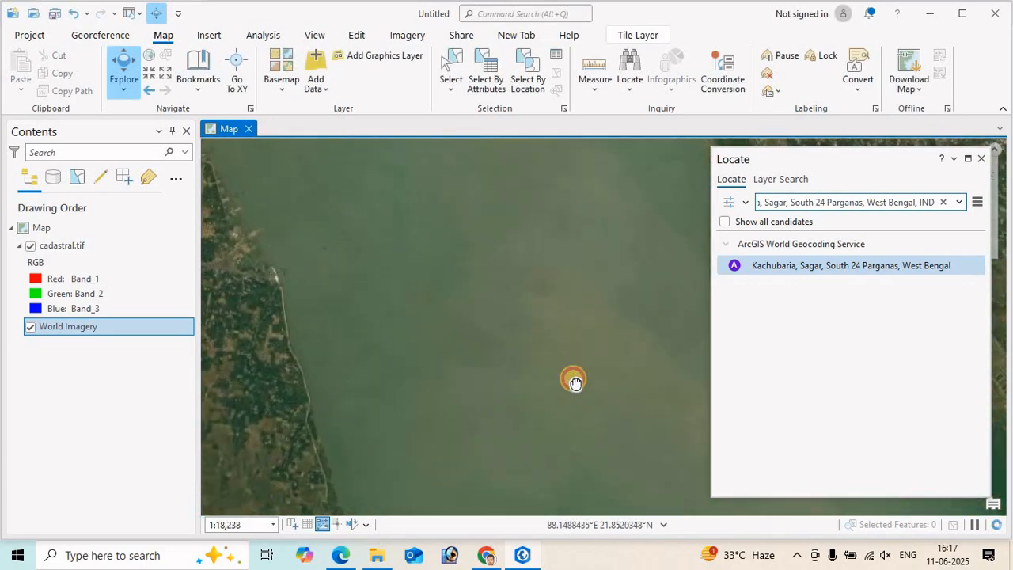
drag(575, 384, 672, 367)
scroll(423, 369, up, 4)
scroll(482, 334, down, 4)
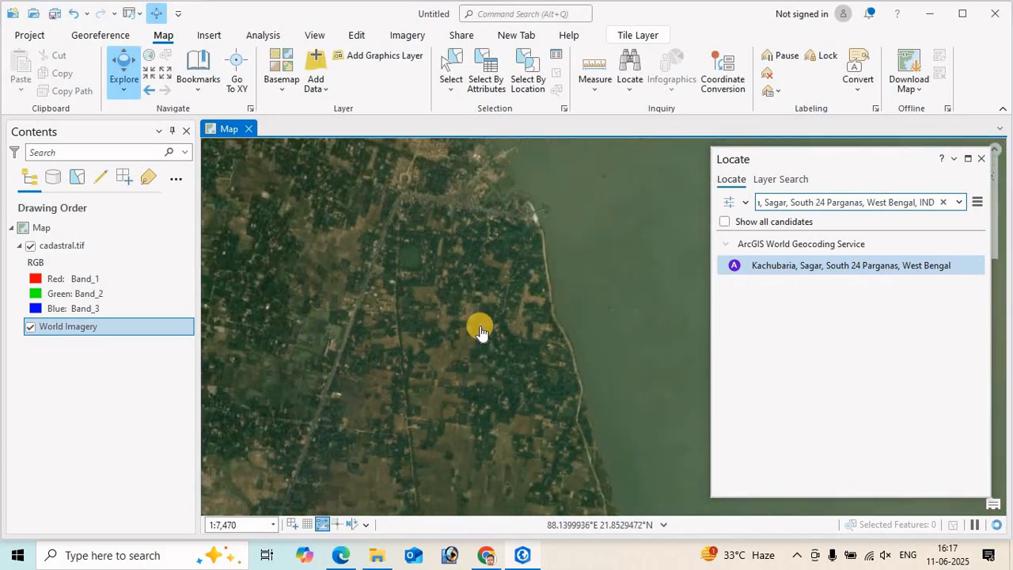
drag(430, 339, 494, 341)
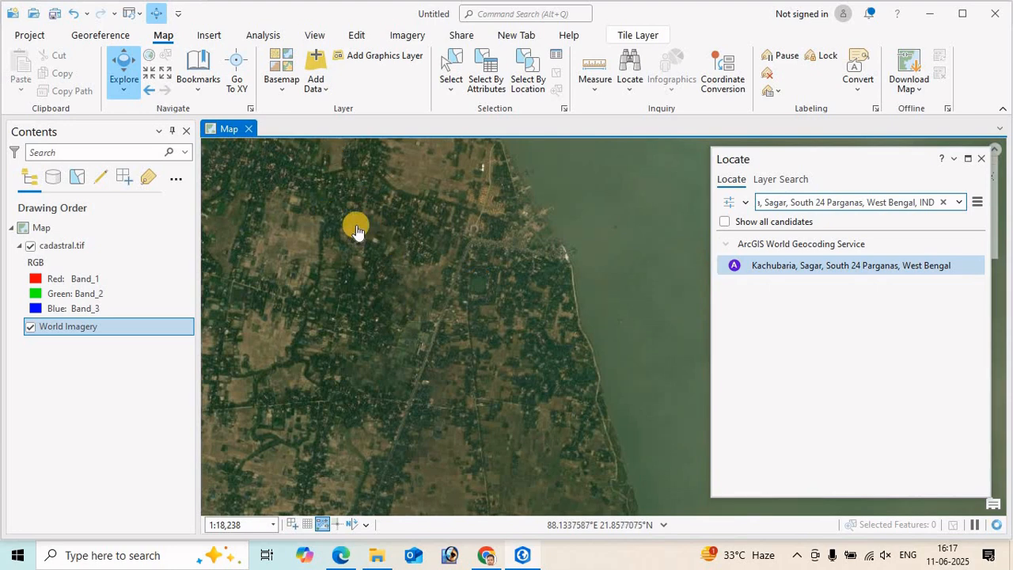
Change the basemap to Imagery Hybrid and find the labelled Kachubaria location on it.
click(283, 84)
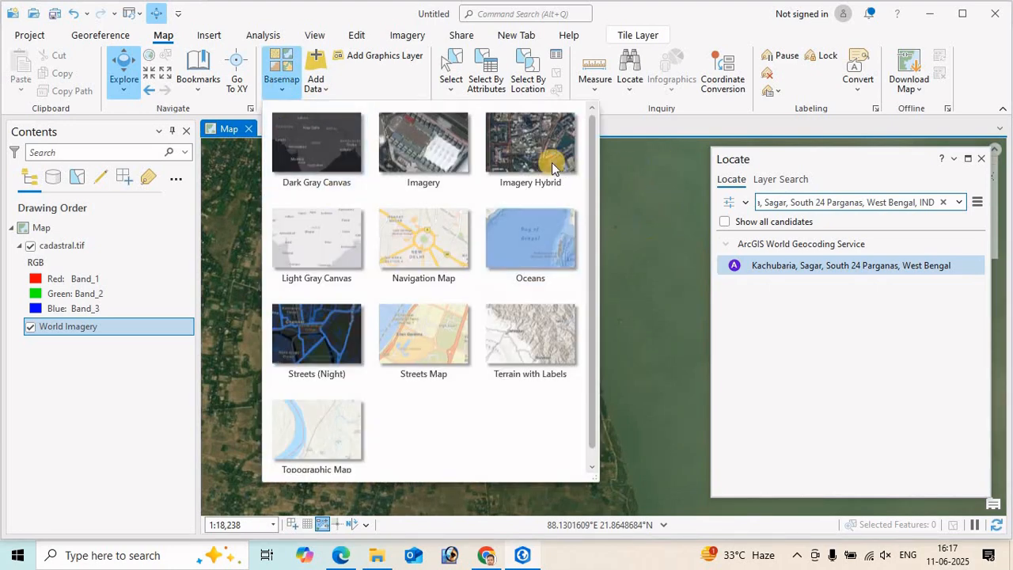
click(527, 153)
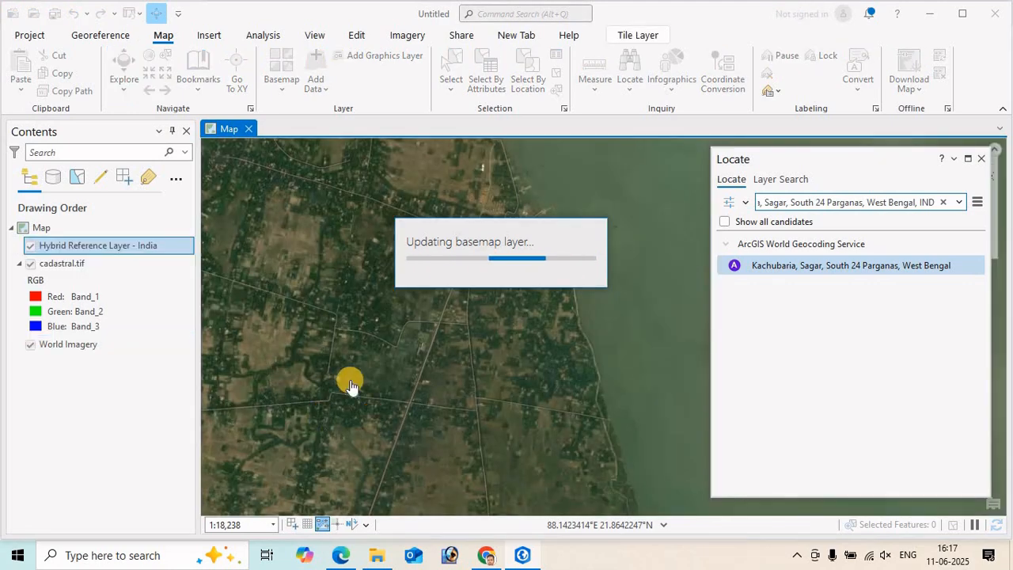
drag(434, 299, 524, 228)
scroll(506, 293, down, 2)
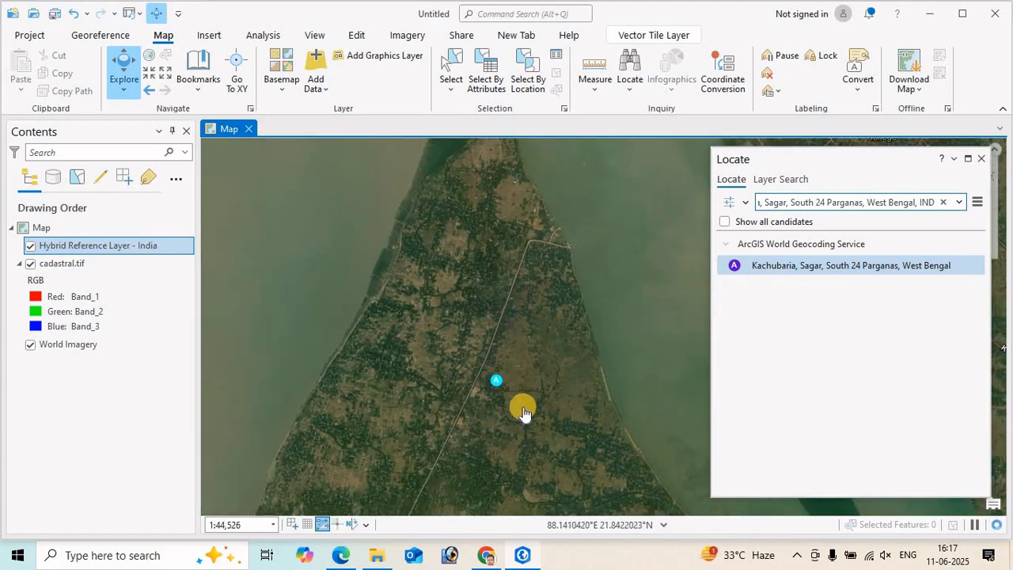
scroll(518, 398, up, 2)
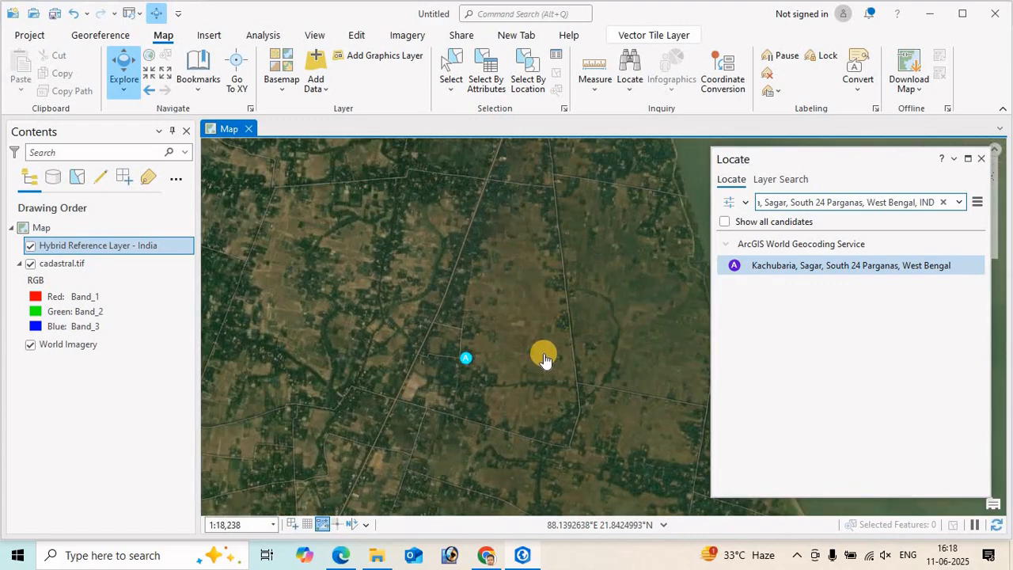
drag(533, 307, 467, 402)
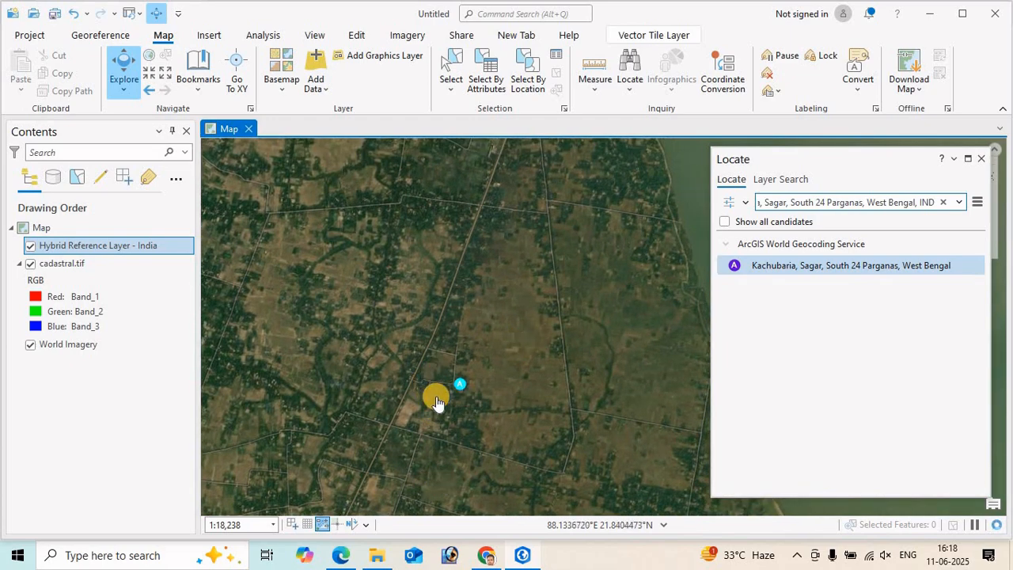
scroll(508, 399, up, 2)
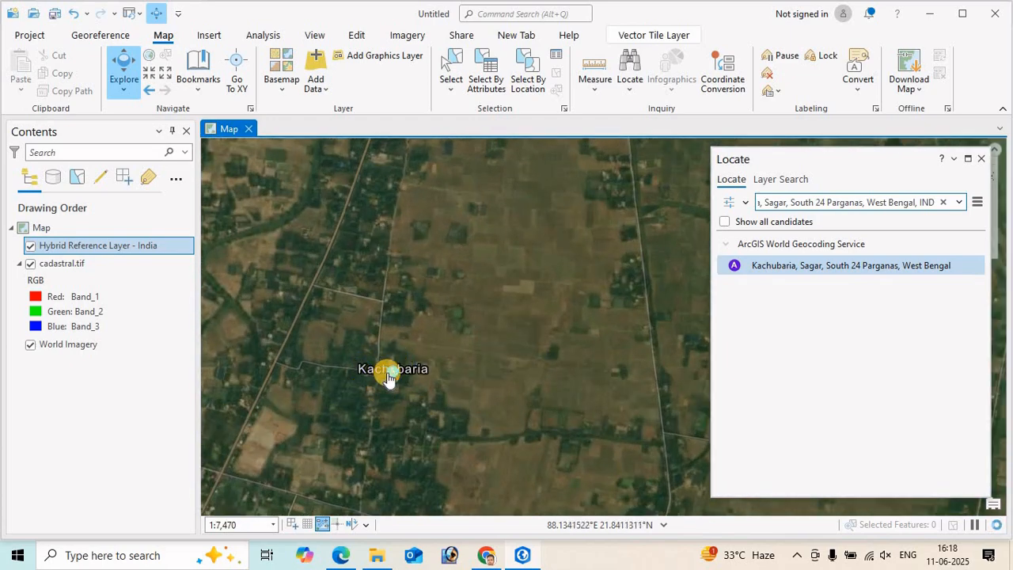
Check the surroundings of Kachubaria on the imagery, hide the World Imagery layer and zoom to the cadastral.tif layer.
scroll(441, 375, down, 2)
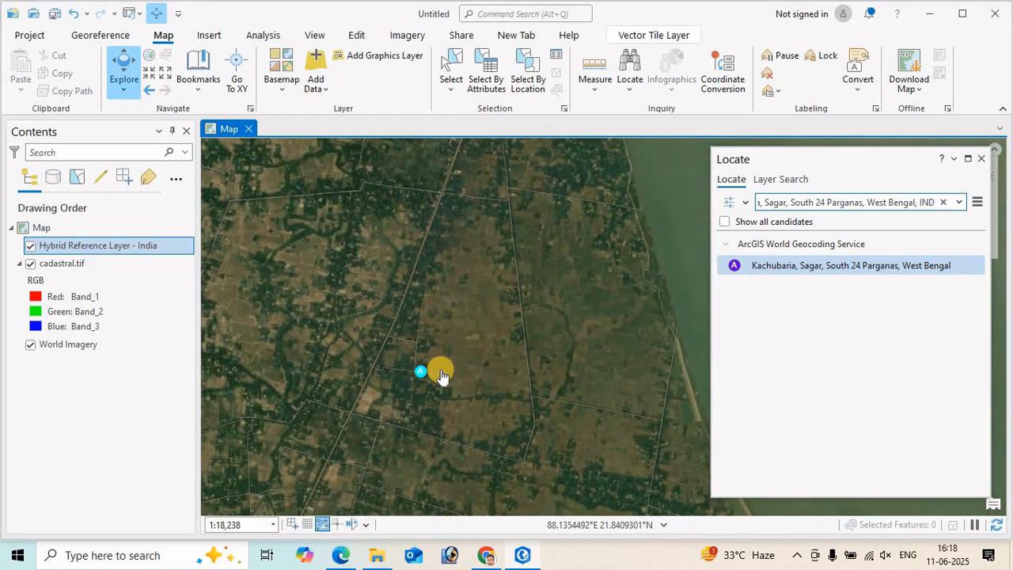
scroll(439, 376, down, 1)
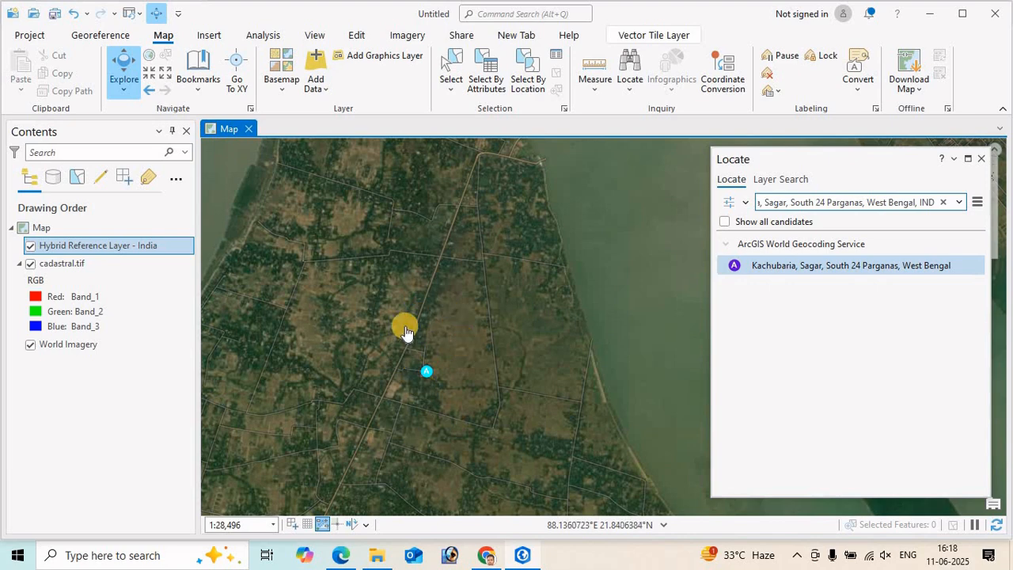
scroll(455, 353, up, 1)
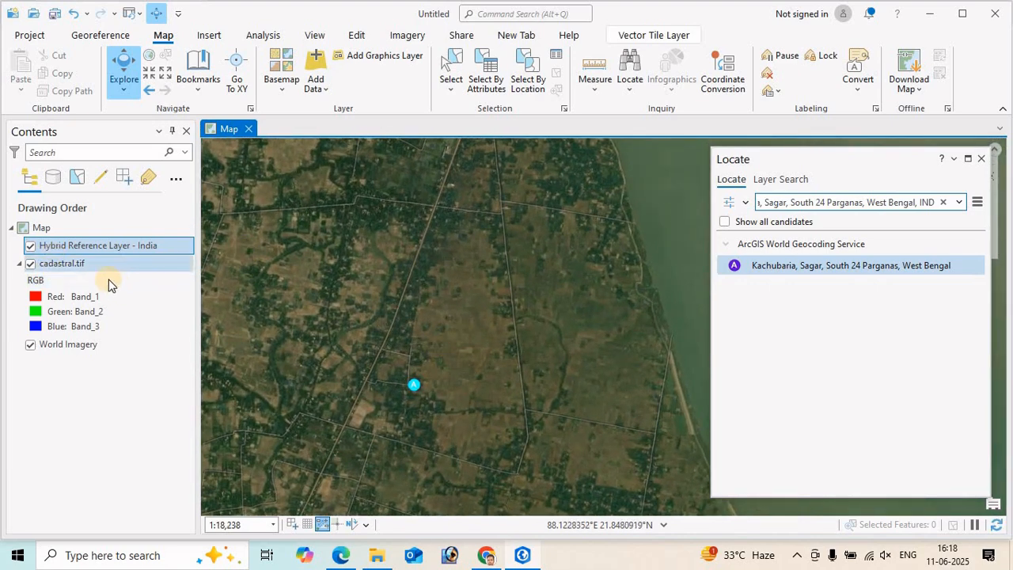
click(31, 247)
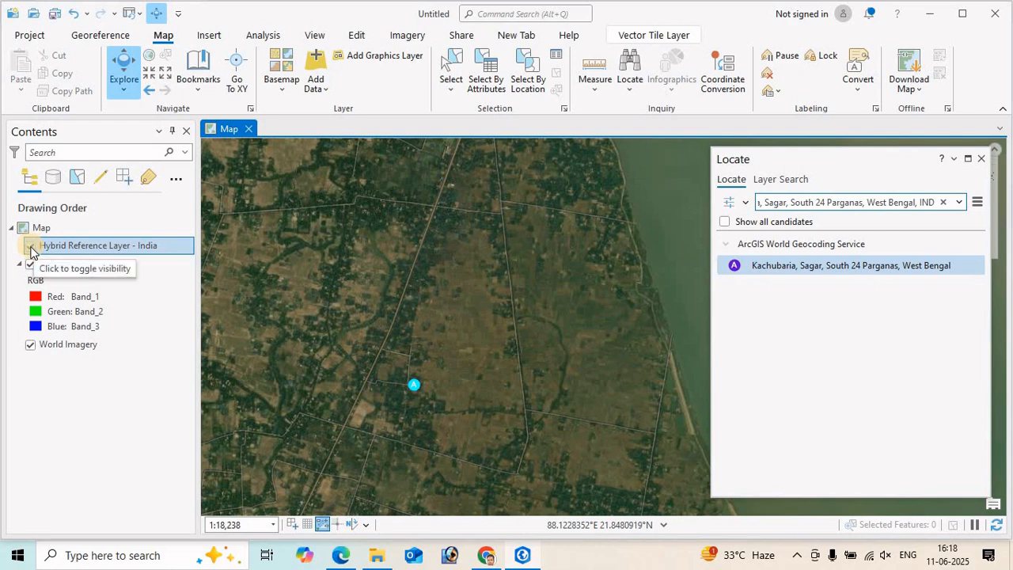
click(30, 345)
right_click(54, 264)
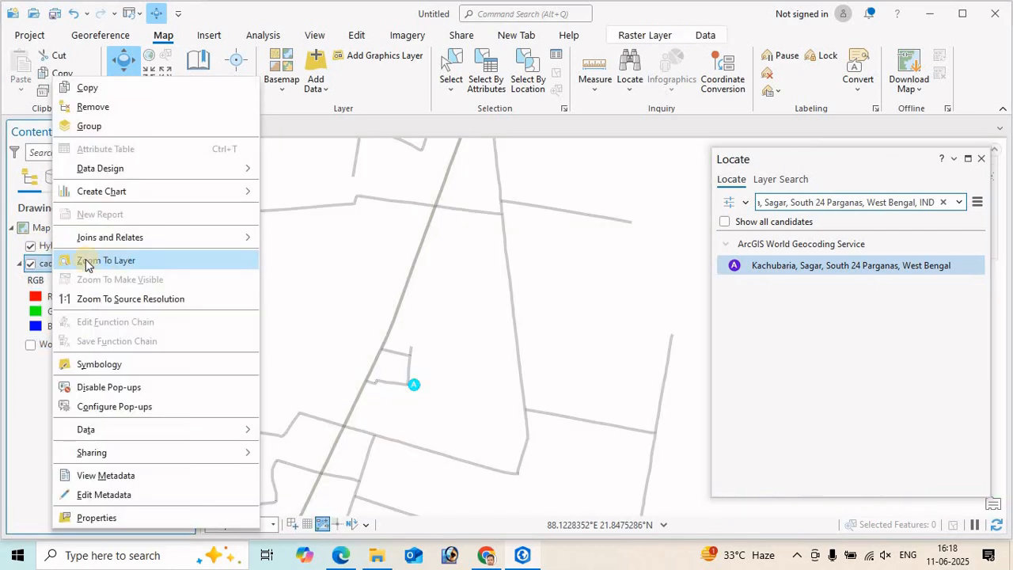
click(106, 259)
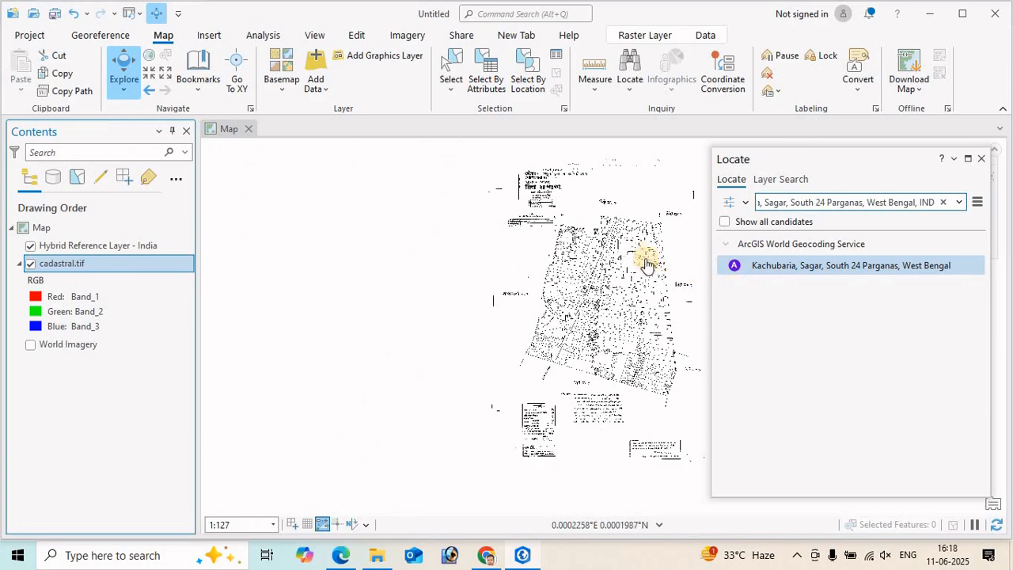
Examine the main road, the winding canal and the village boundary corners on the cadastral map for features recognisable in imagery.
drag(675, 296, 556, 212)
scroll(557, 279, up, 5)
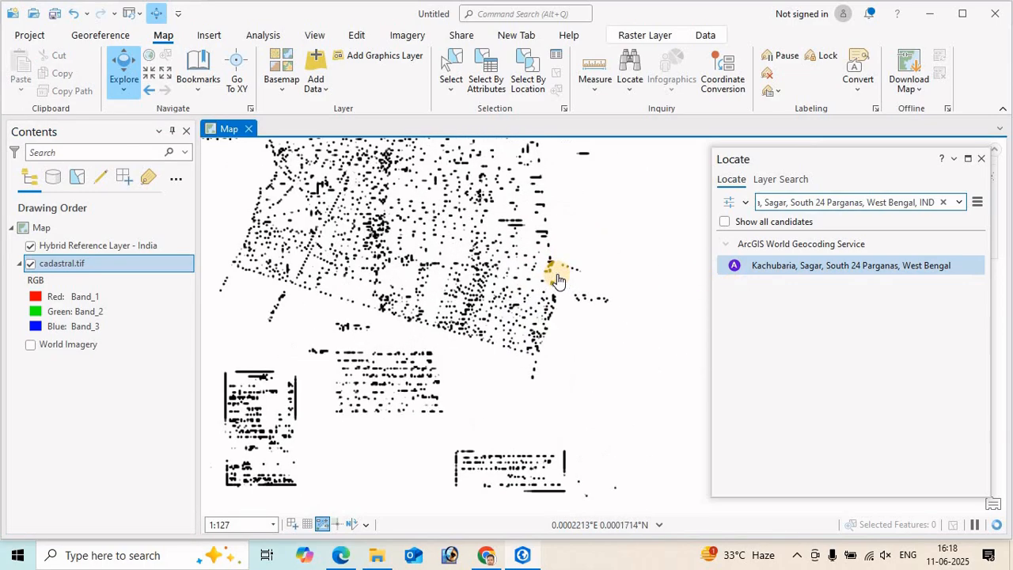
drag(366, 275, 414, 327)
drag(433, 384, 437, 490)
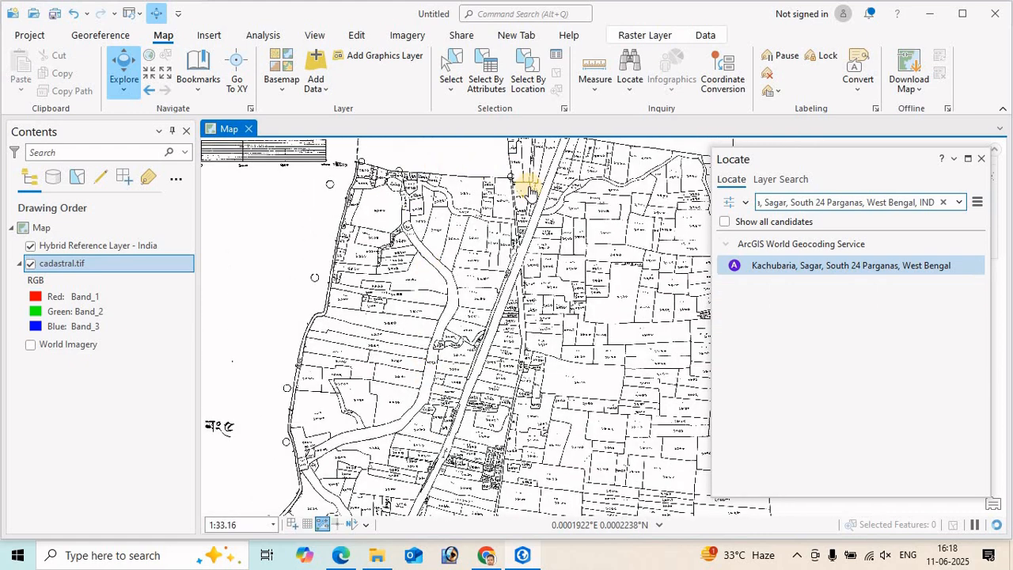
drag(579, 228, 493, 267)
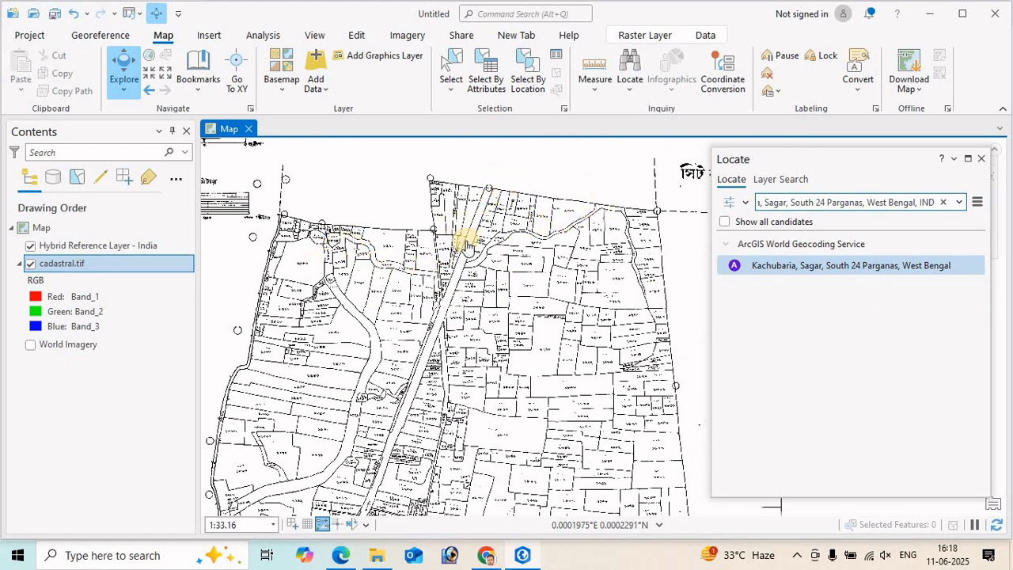
drag(391, 443, 434, 197)
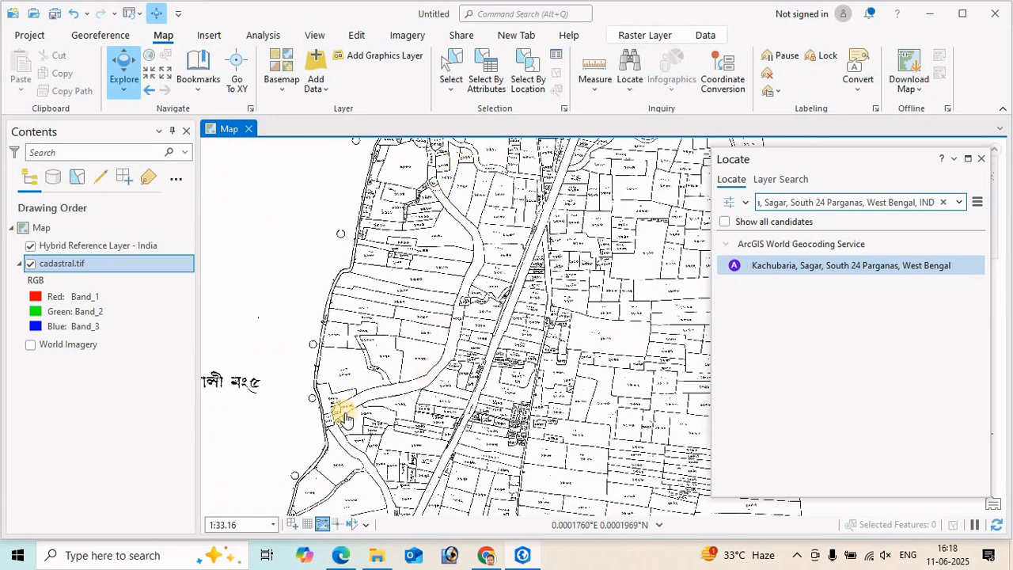
drag(357, 396, 351, 342)
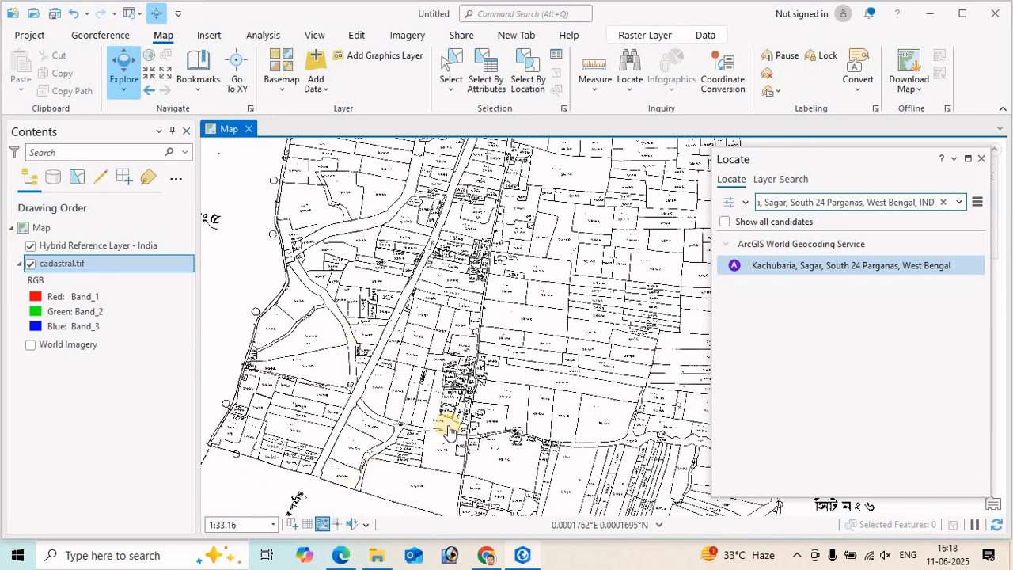
drag(478, 448, 466, 496)
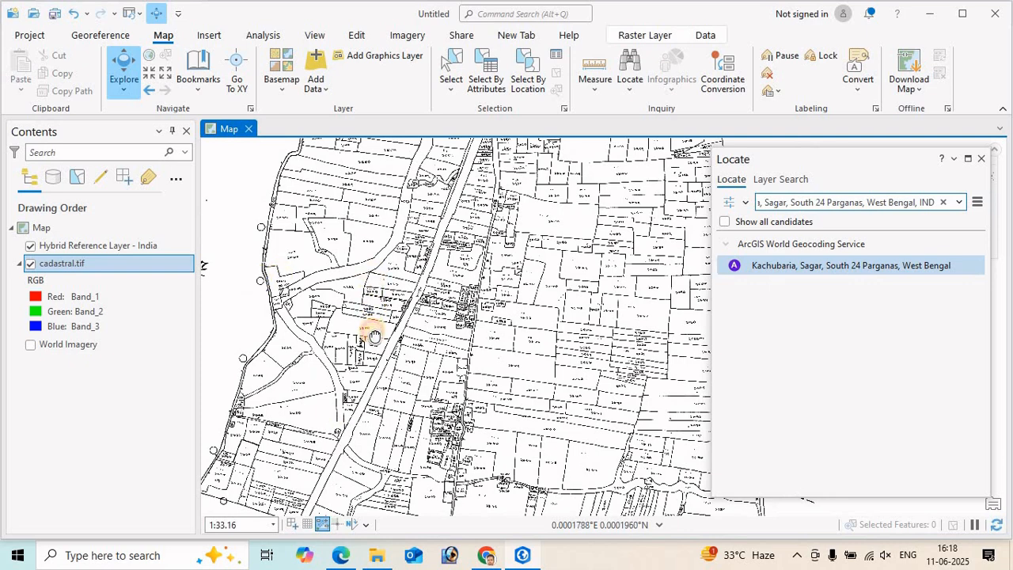
drag(375, 336, 373, 385)
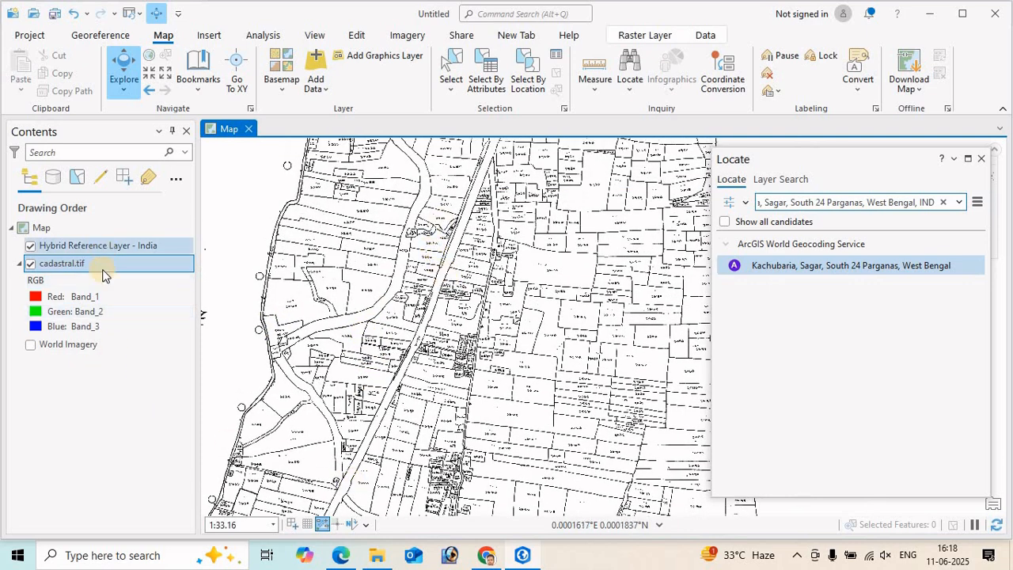
Show the World Imagery layer, hide cadastral.tif and go to the located Kachubaria result.
click(30, 346)
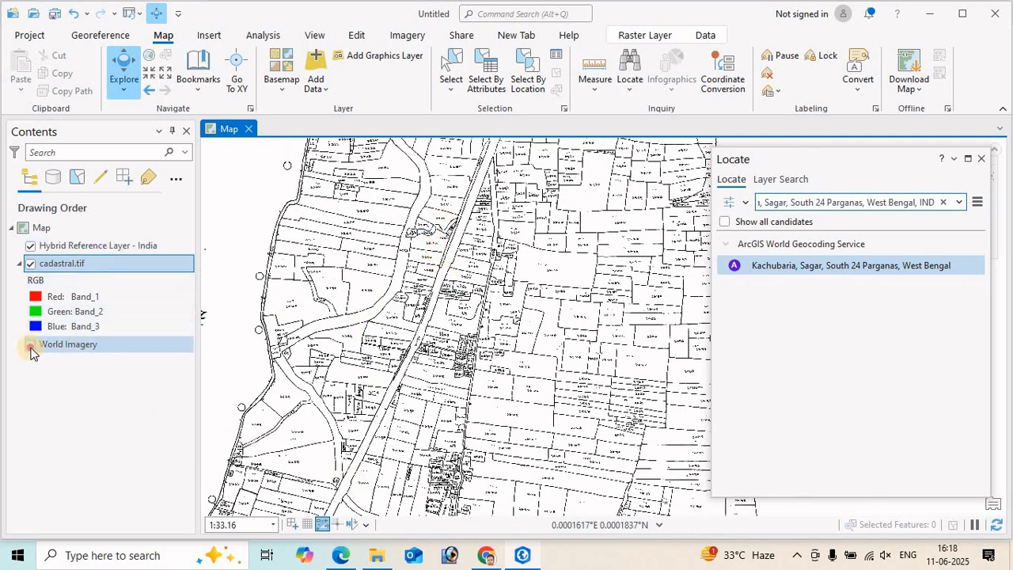
click(775, 267)
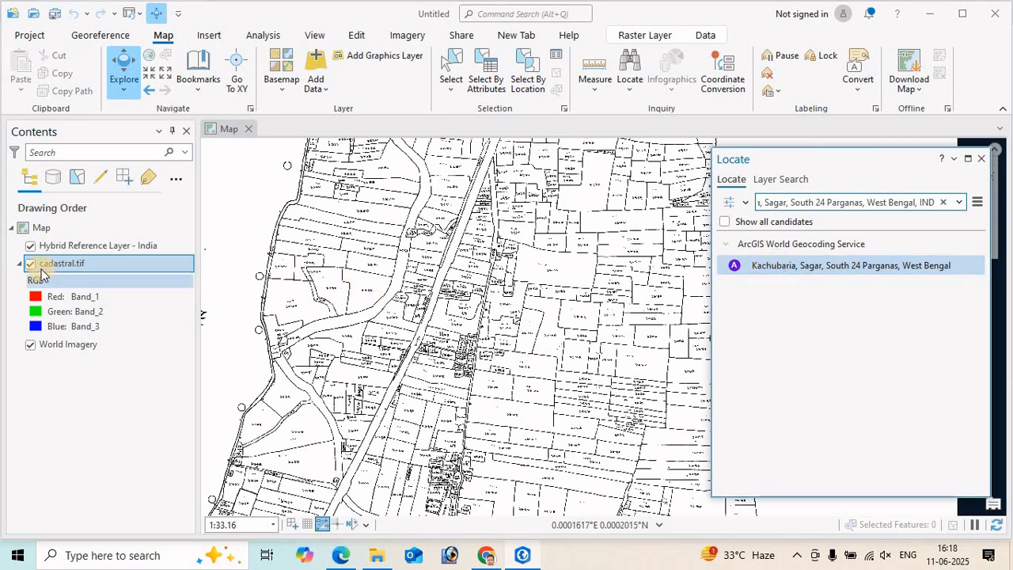
click(30, 264)
click(792, 266)
scroll(610, 323, up, 4)
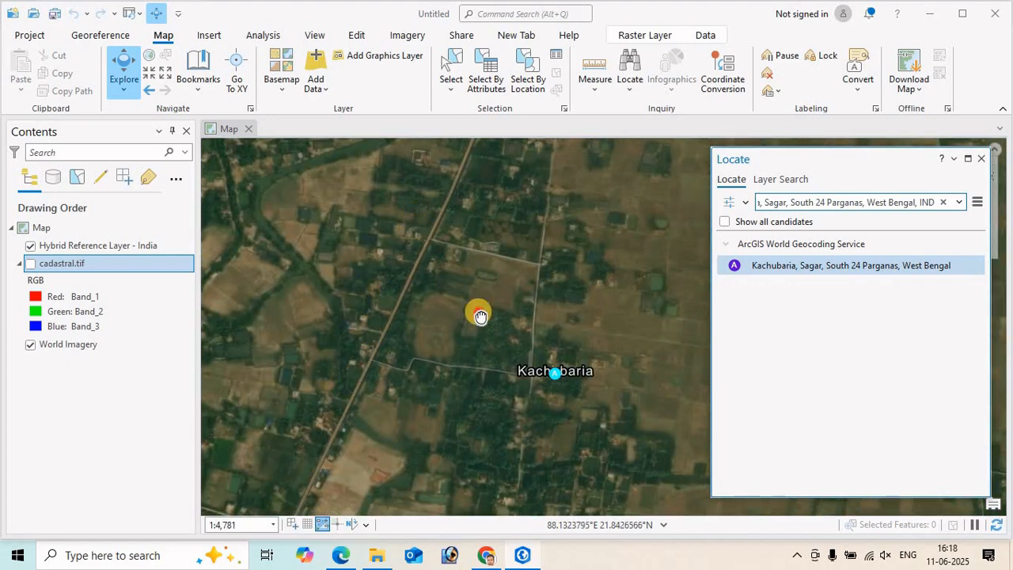
Trace the main road, canal bends and side roads around Kachubaria on the imagery to match them with the cadastral map.
drag(480, 317, 538, 391)
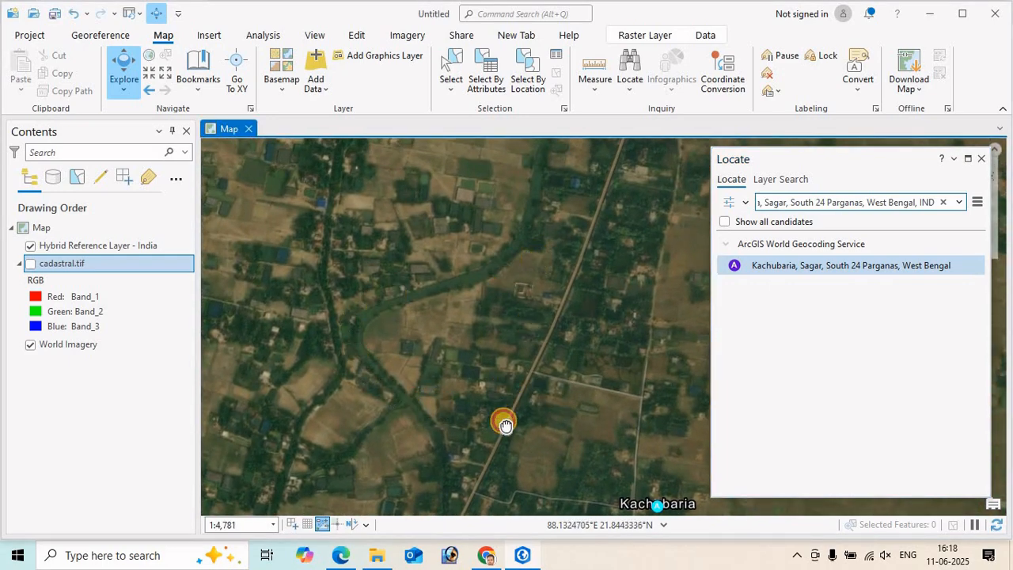
drag(504, 423, 505, 448)
drag(524, 255, 529, 381)
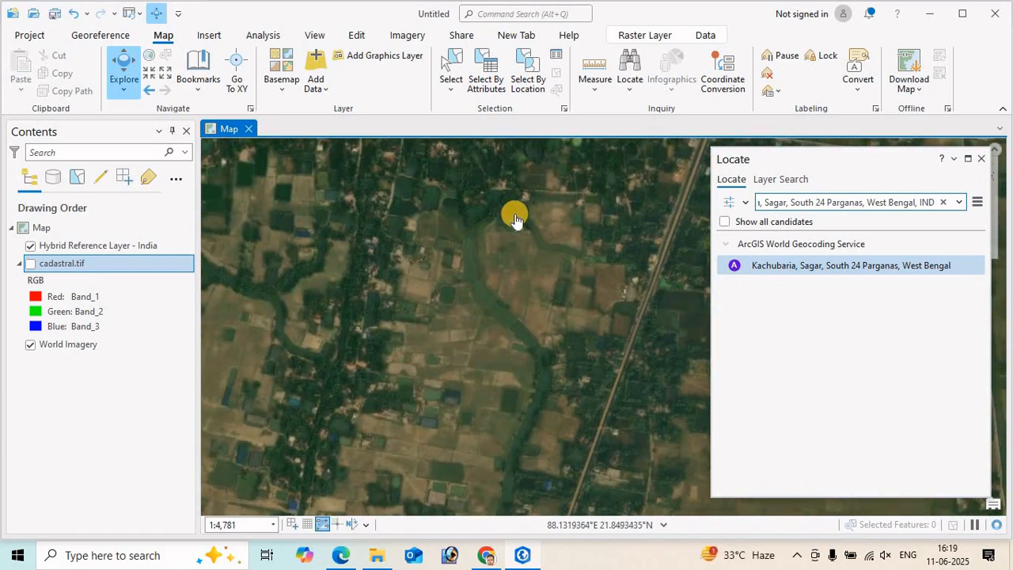
drag(646, 267, 445, 291)
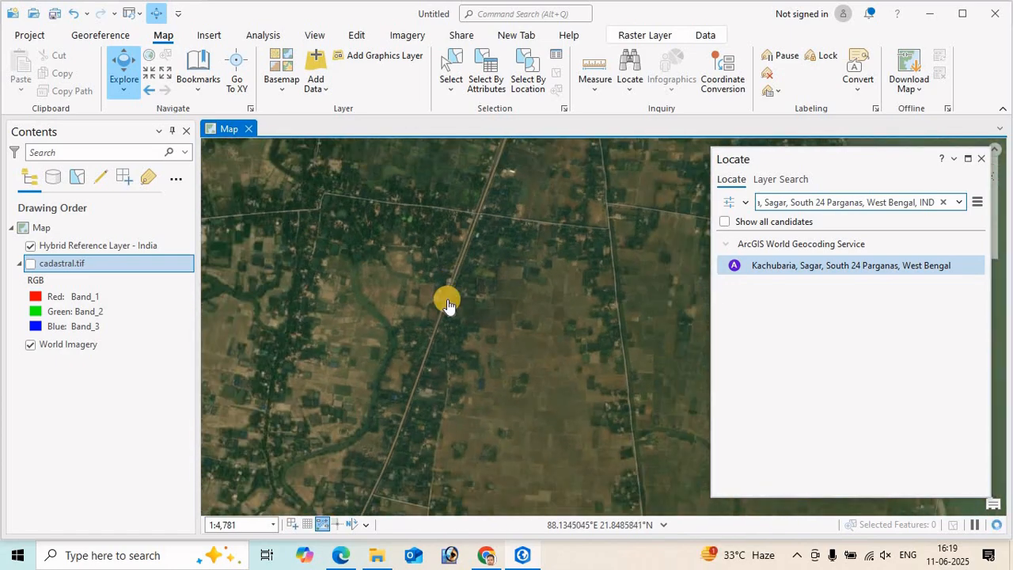
scroll(449, 309, down, 3)
drag(506, 366, 620, 287)
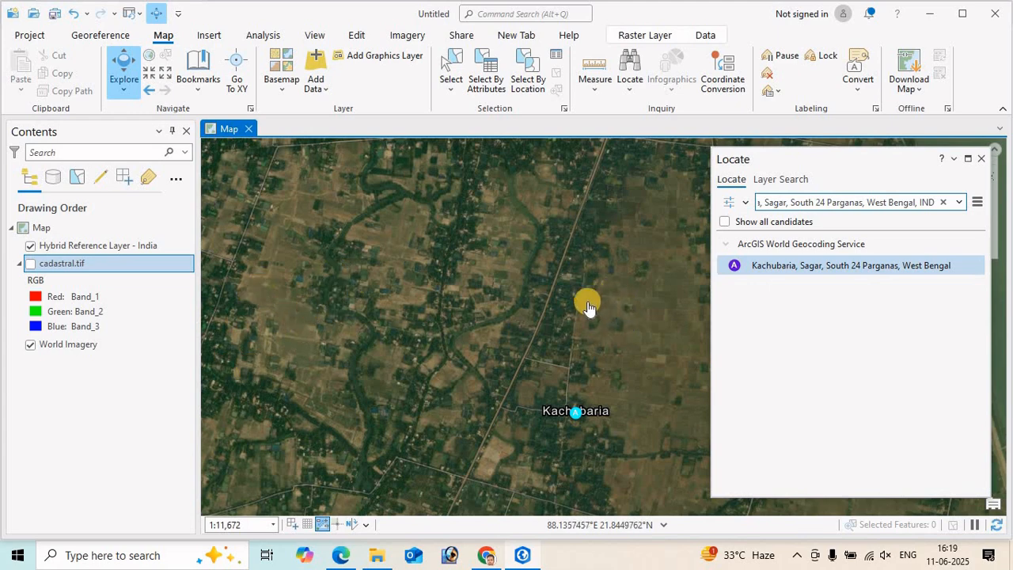
drag(639, 326, 564, 269)
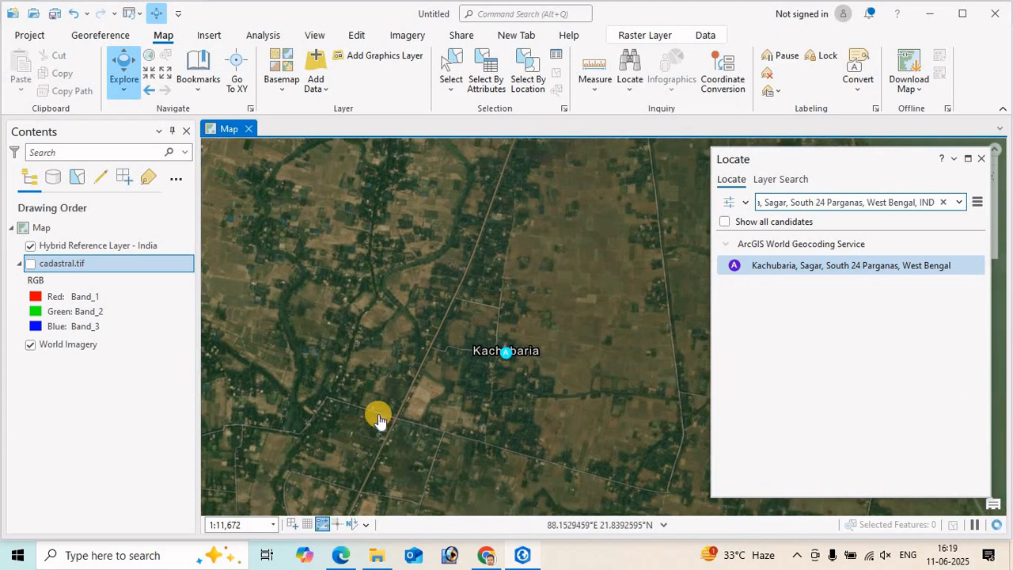
Make cadastral.tif visible and inspect the road junction southeast of Kachubaria on the imagery.
click(29, 266)
right_click(57, 264)
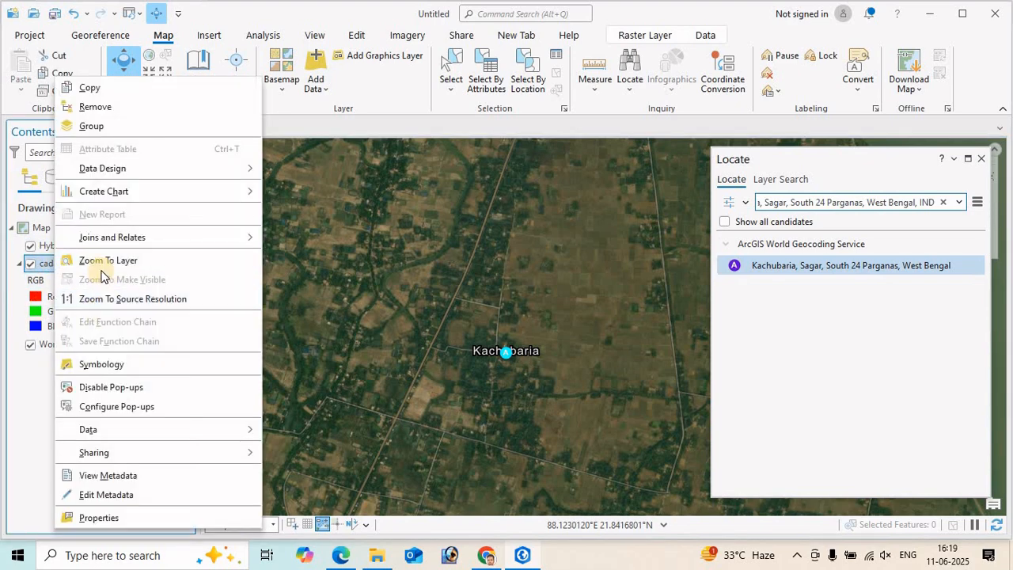
click(482, 362)
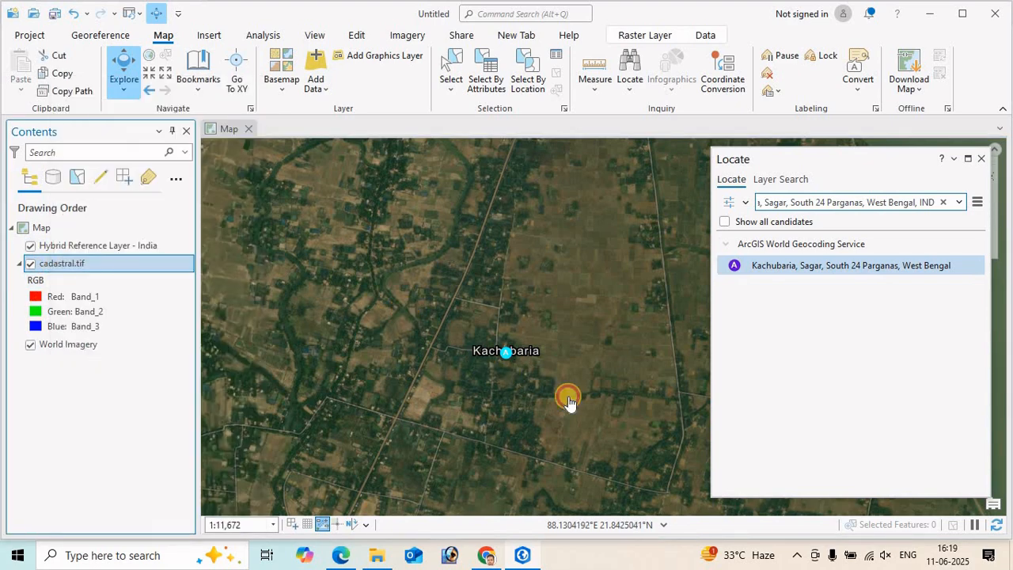
drag(569, 399, 426, 325)
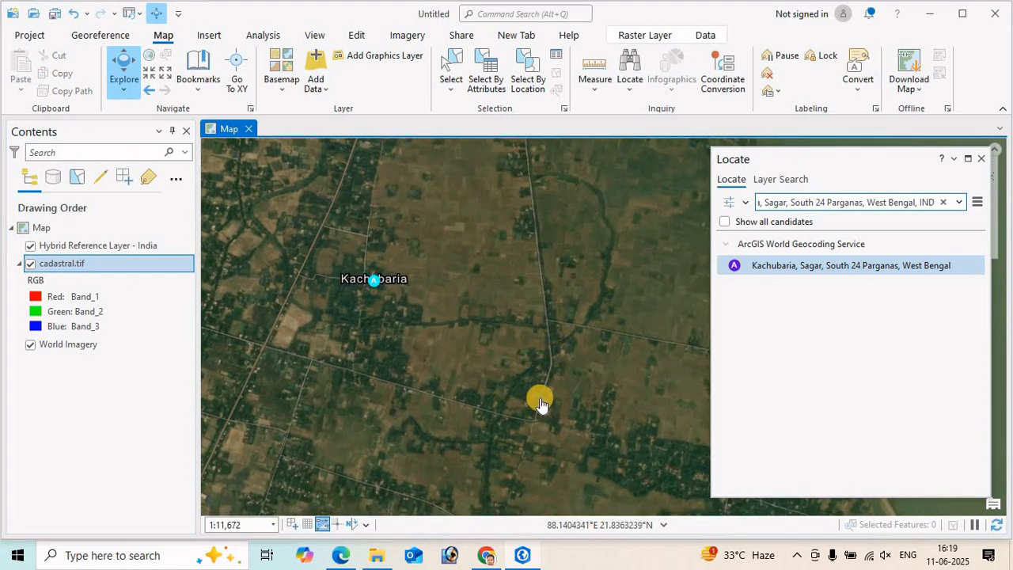
Zoom to cadastral.tif and place the first control point's source at the southeast corner of the mouza boundary, by the circled mark.
right_click(55, 263)
click(107, 261)
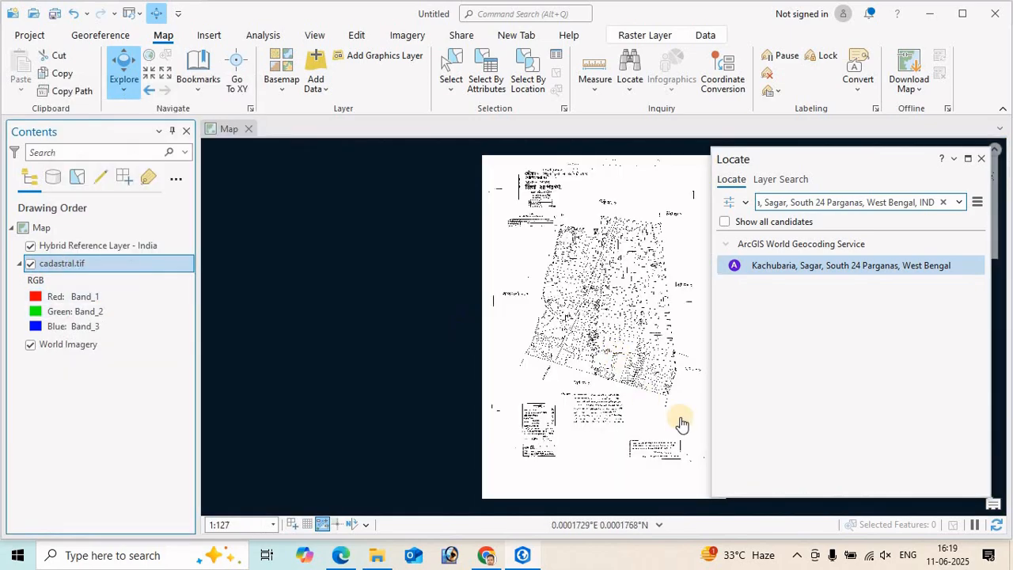
scroll(678, 410, up, 10)
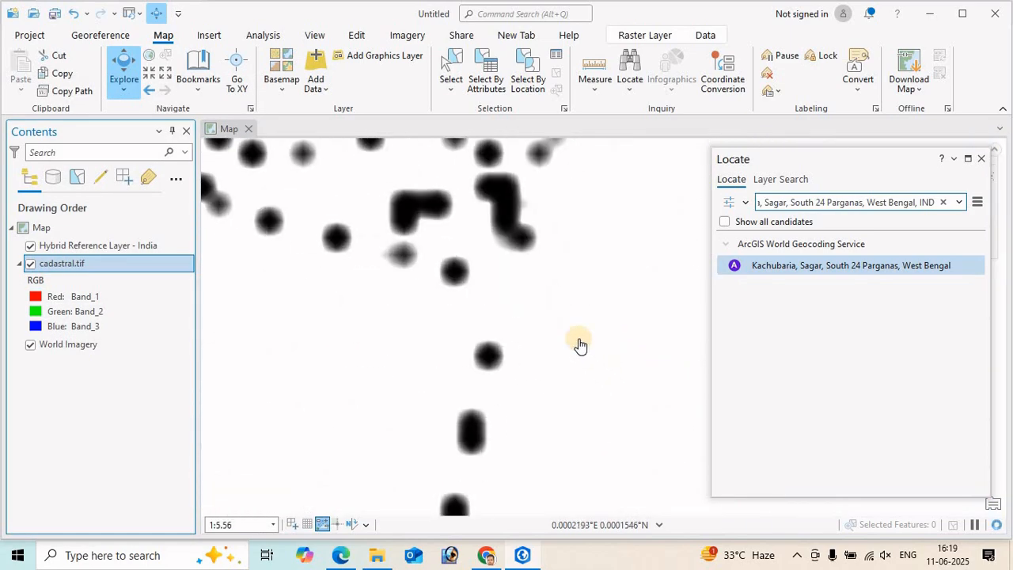
drag(577, 312, 608, 422)
scroll(528, 395, up, 2)
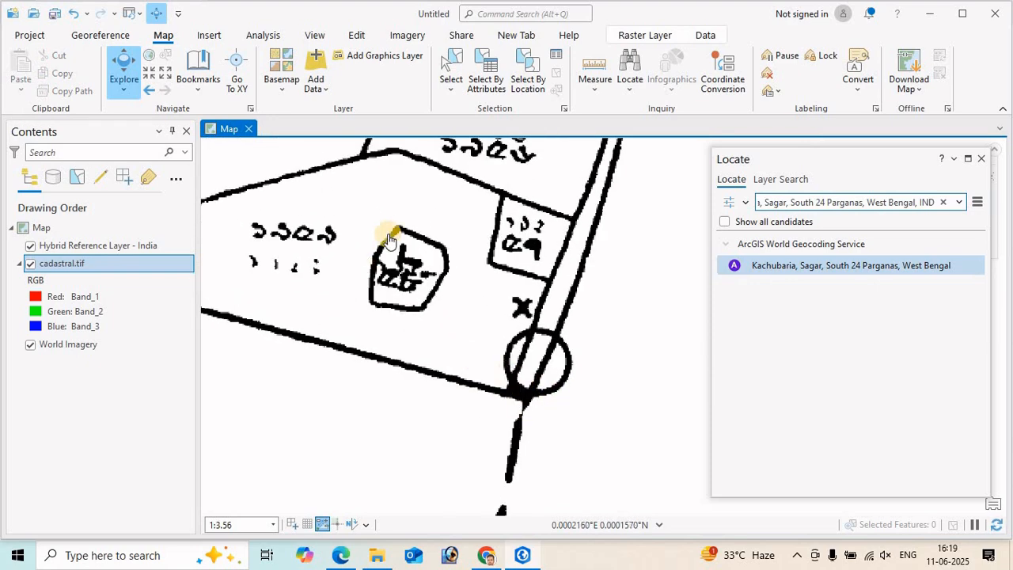
click(100, 35)
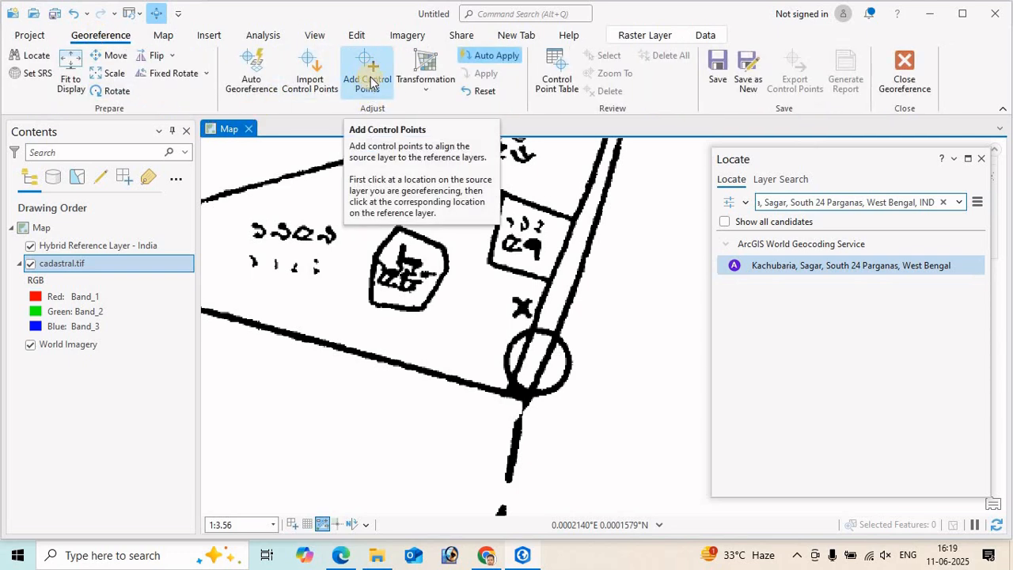
click(366, 67)
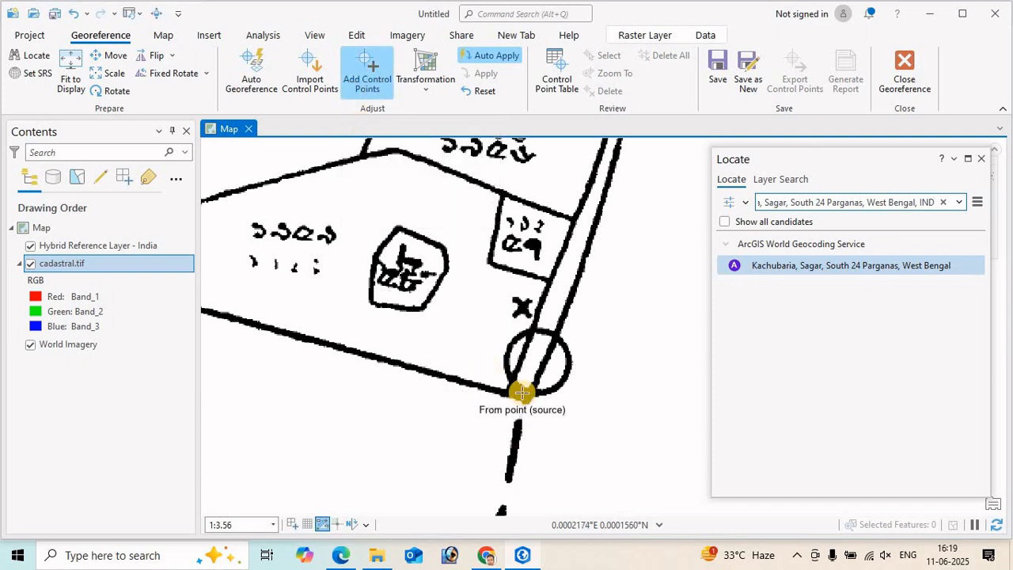
click(511, 360)
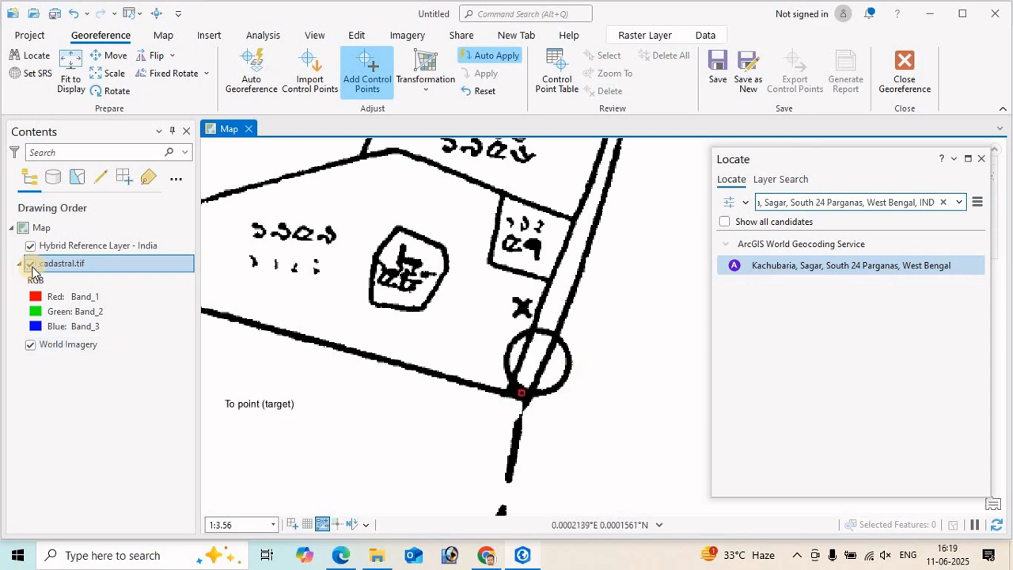
Hide cadastral.tif, go to Kachubaria and place the control point's target at the road junction southeast of the village.
click(29, 266)
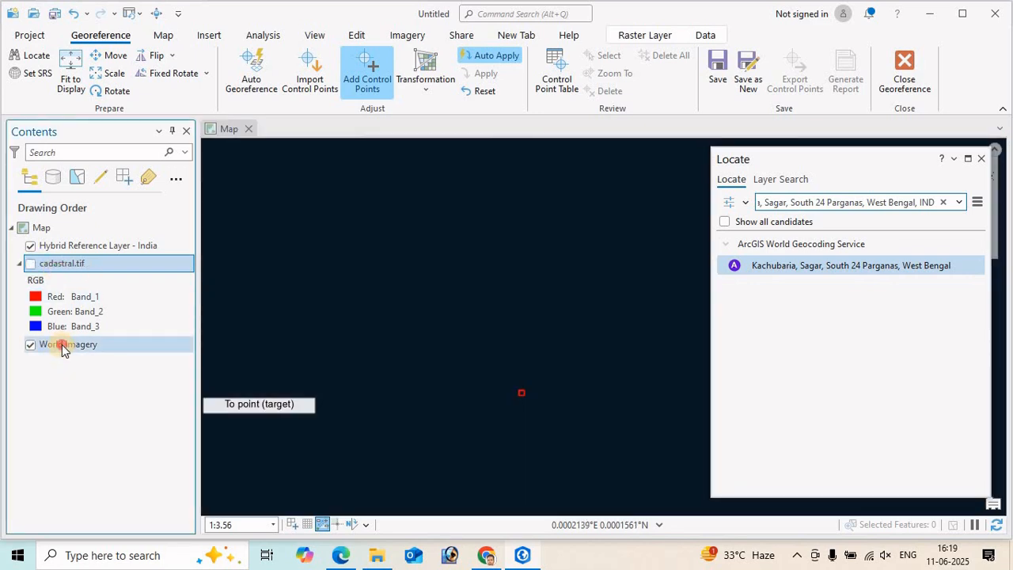
click(64, 348)
click(782, 269)
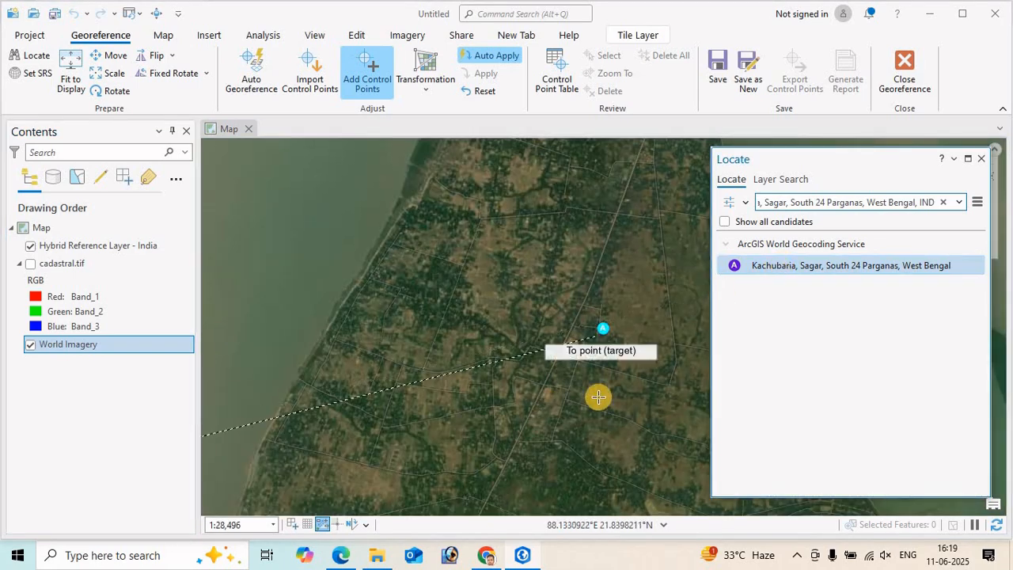
scroll(674, 393, up, 10)
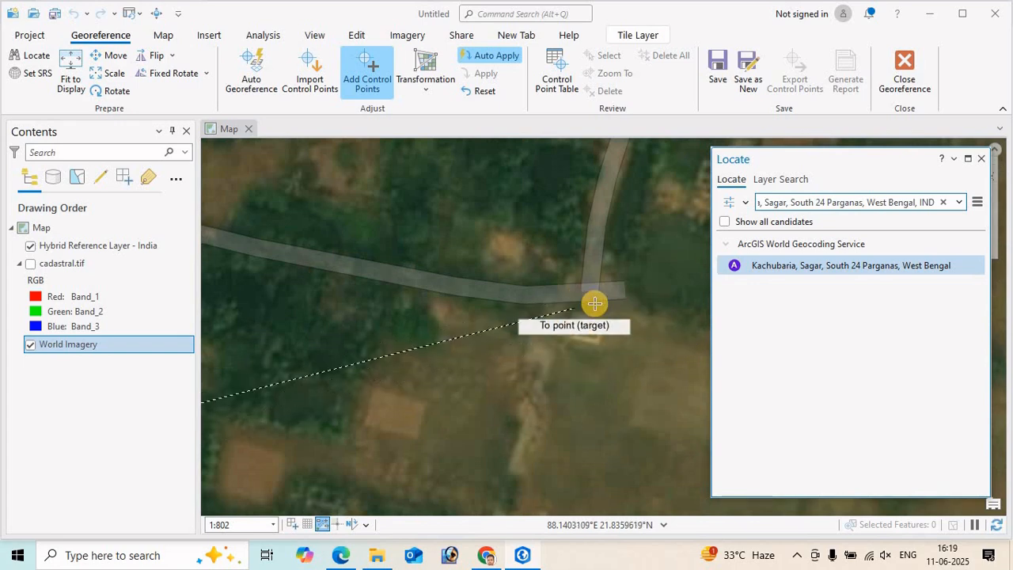
click(581, 297)
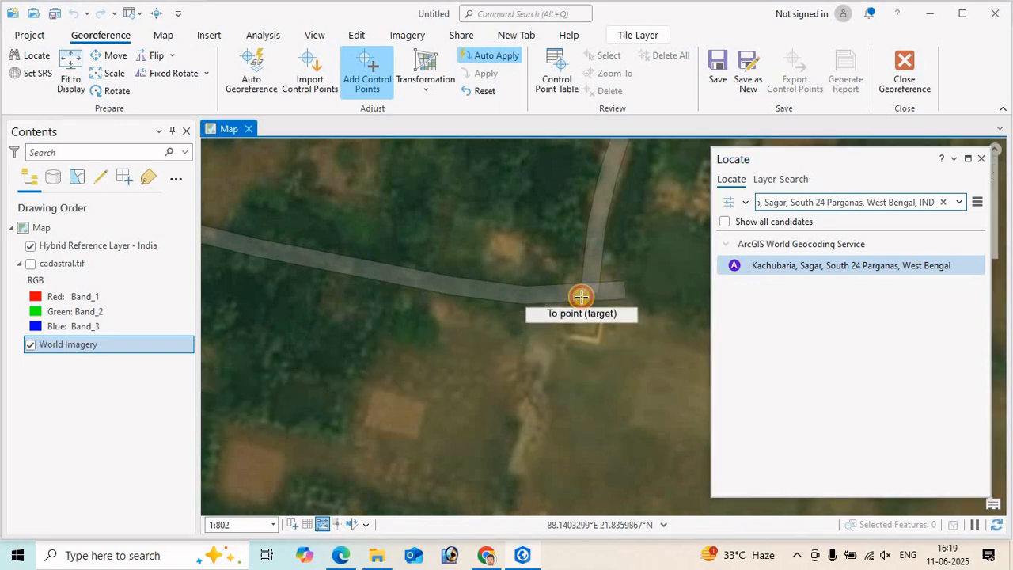
scroll(556, 394, down, 8)
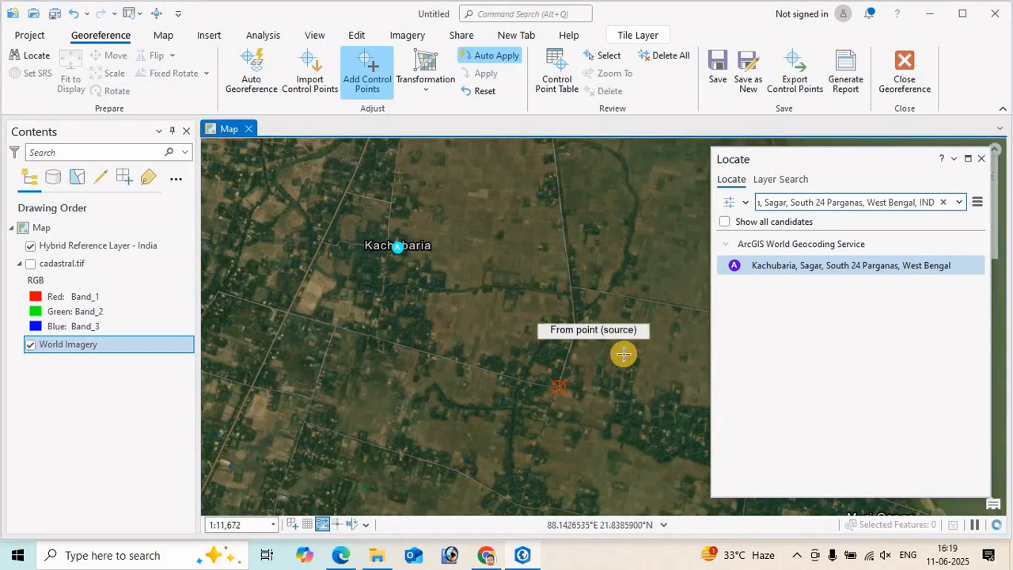
Examine the imagery along the road north of the first control point for a bend matching the cadastral boundary.
scroll(629, 348, up, 3)
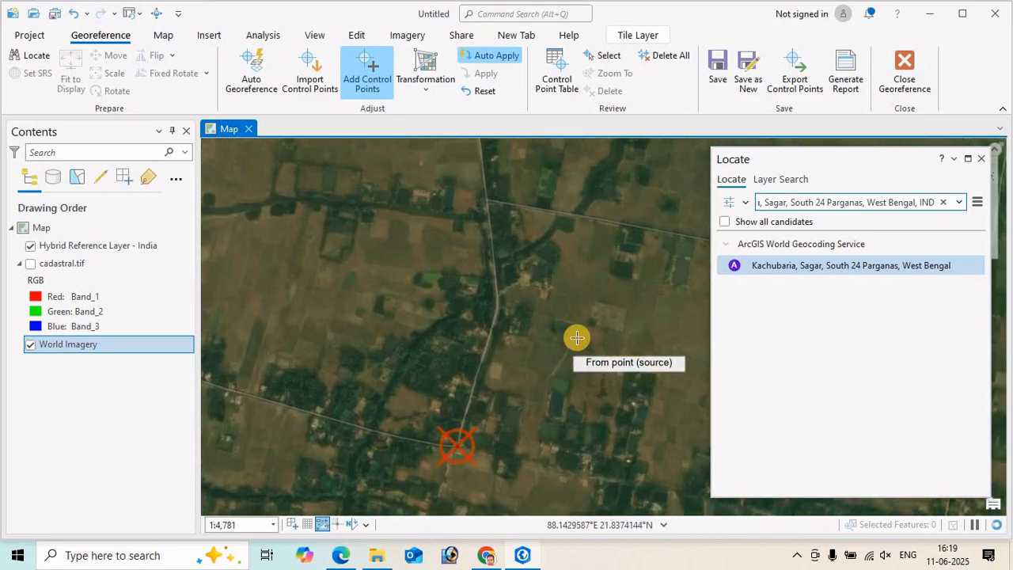
scroll(524, 307, down, 8)
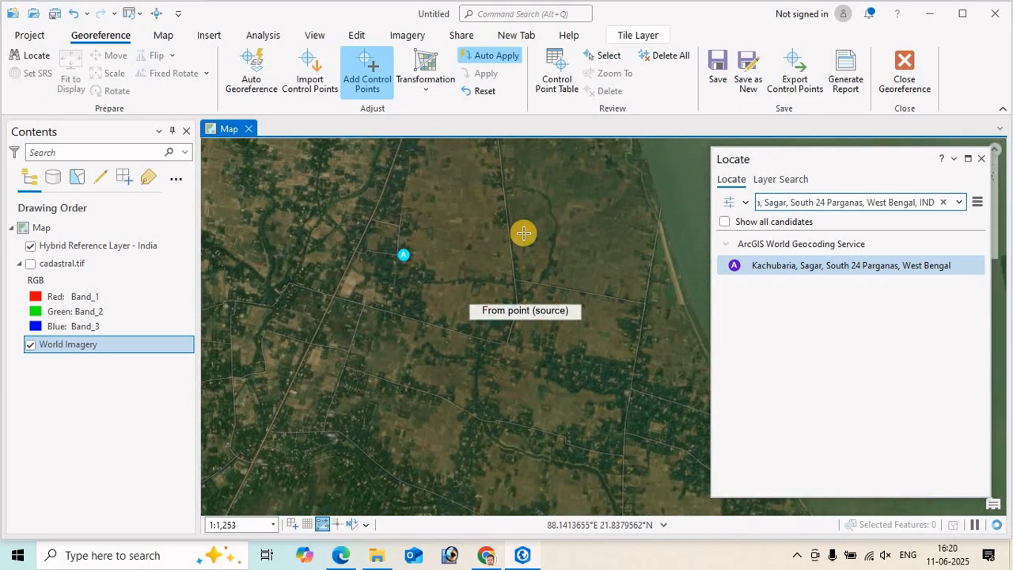
mouse_move(531, 208)
mouse_down()
mouse_move(552, 409)
mouse_move(498, 267)
mouse_up()
scroll(479, 321, up, 2)
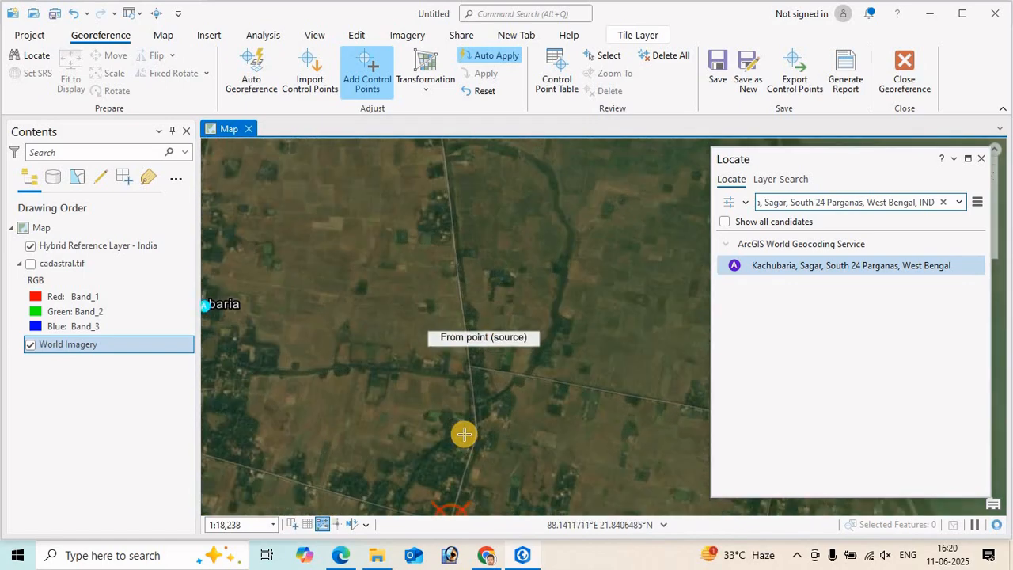
scroll(466, 437, up, 3)
scroll(513, 498, up, 3)
drag(514, 493, 511, 198)
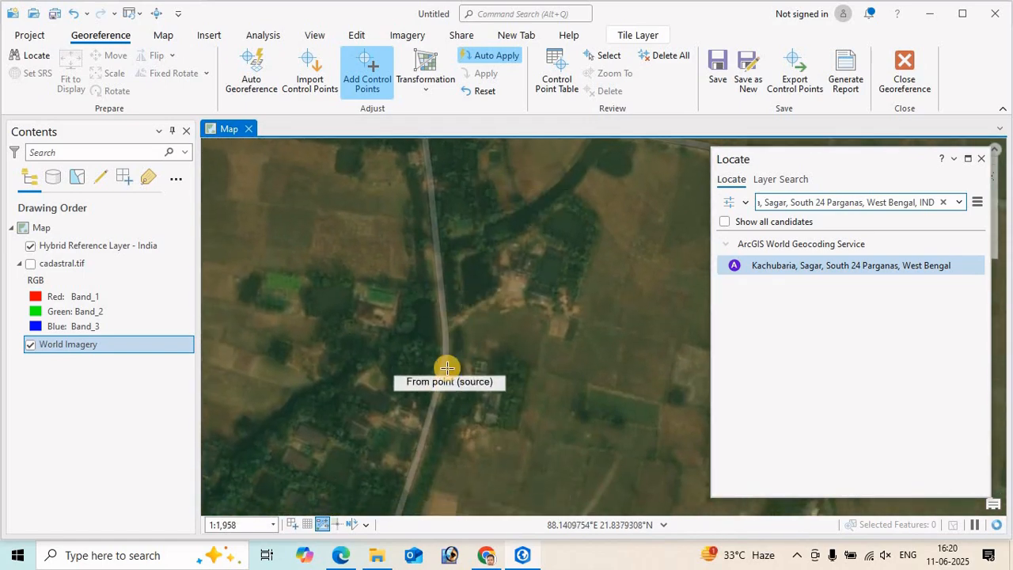
drag(515, 334, 615, 210)
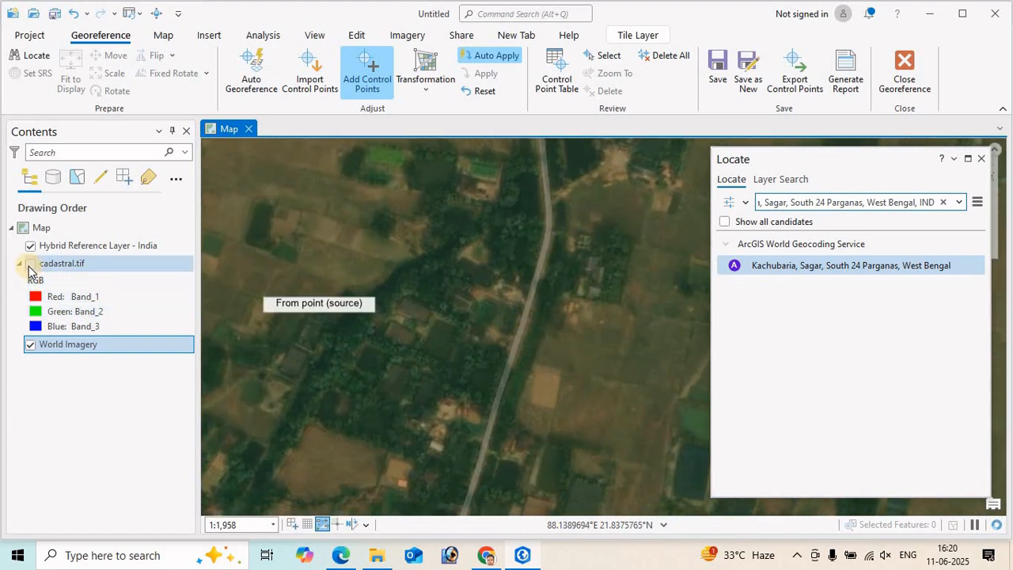
Make cadastral.tif visible and place the second control point's source at the circled boundary mark just north of the first point.
click(29, 264)
right_click(52, 265)
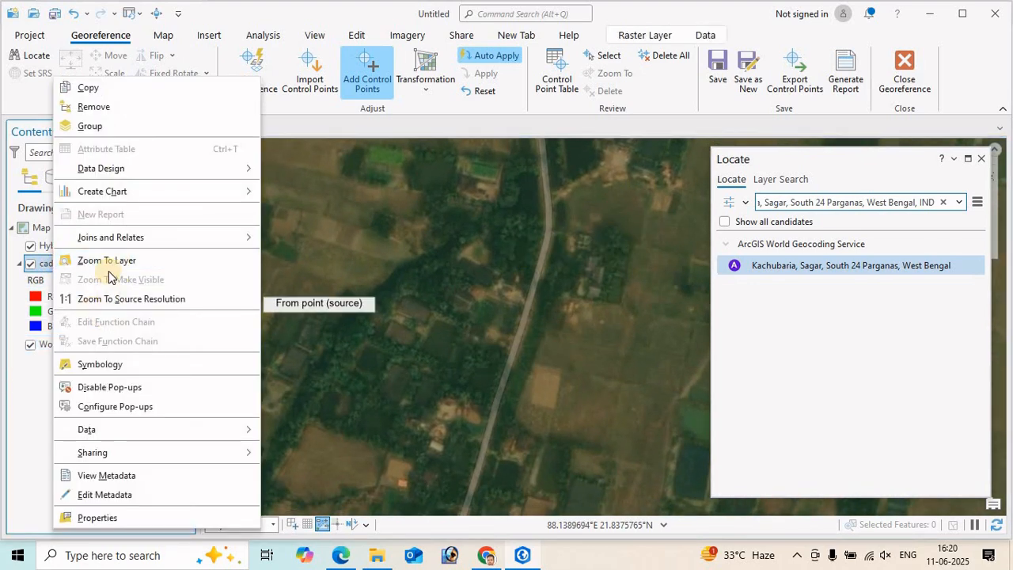
click(107, 260)
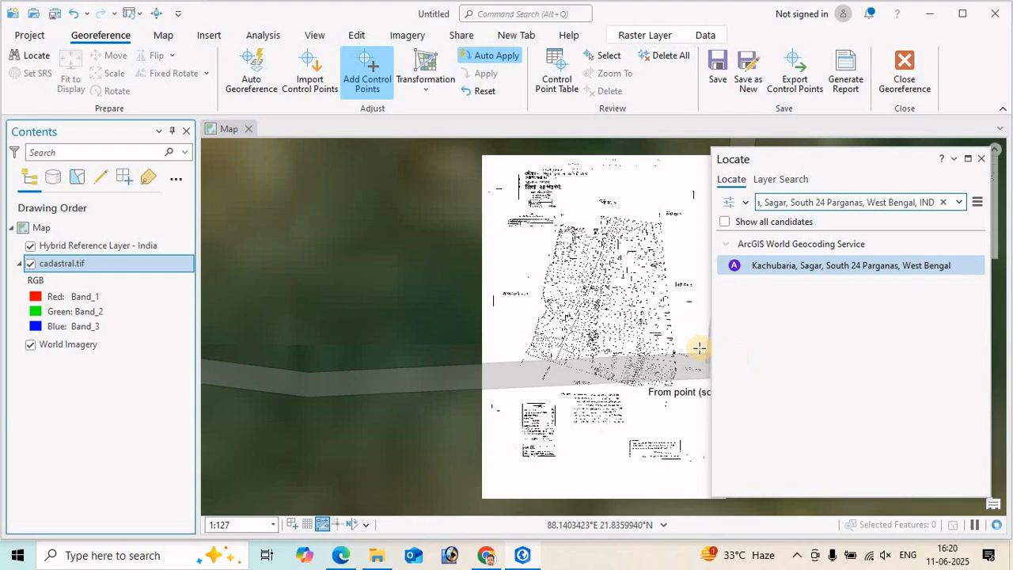
scroll(482, 321, up, 6)
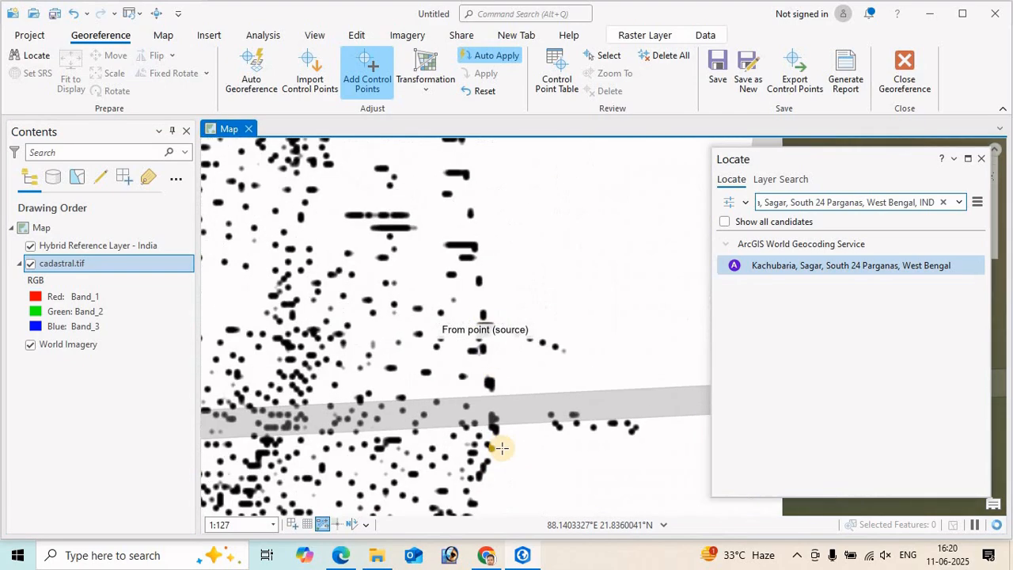
drag(540, 414, 597, 170)
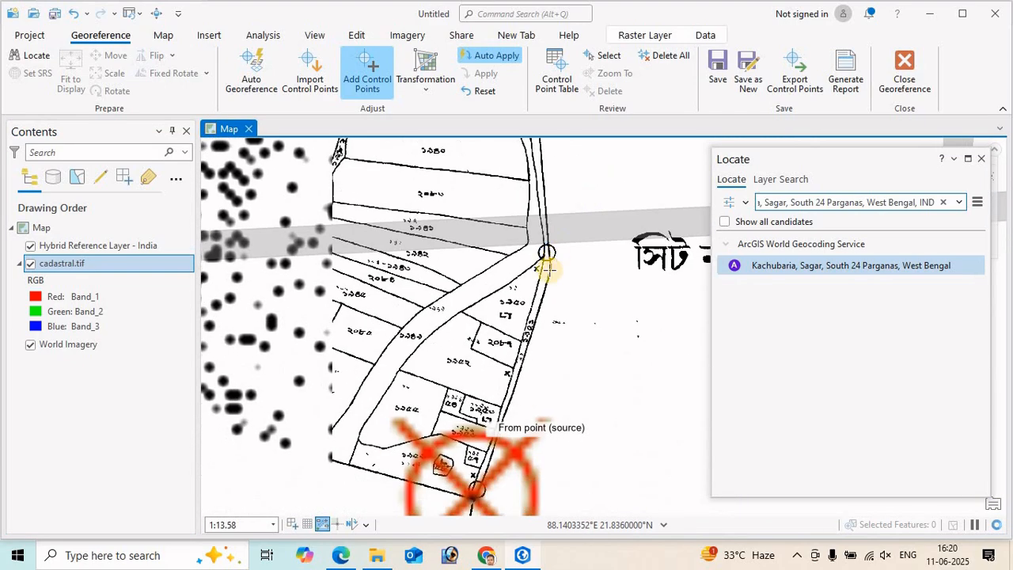
scroll(547, 267, up, 3)
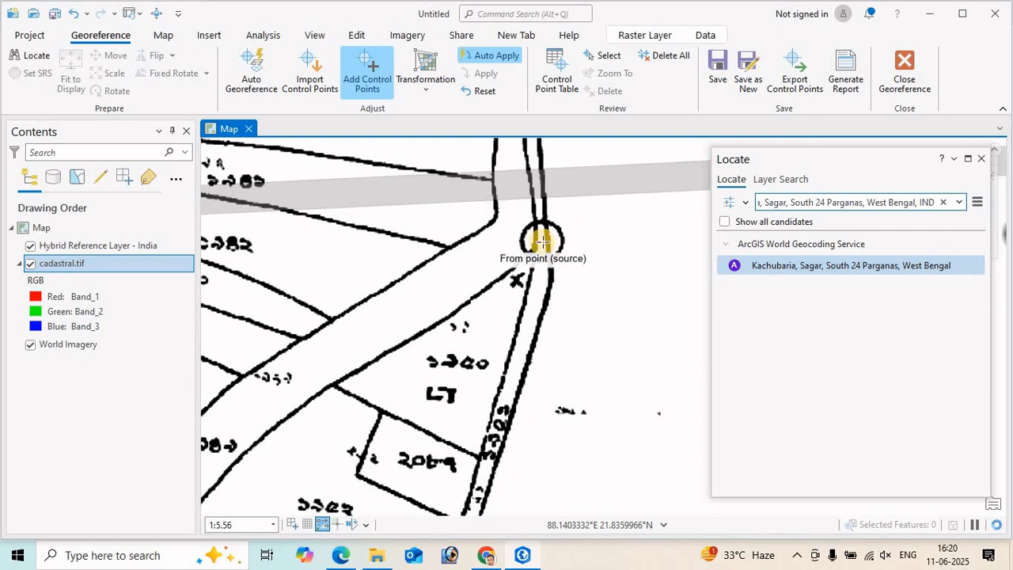
click(544, 241)
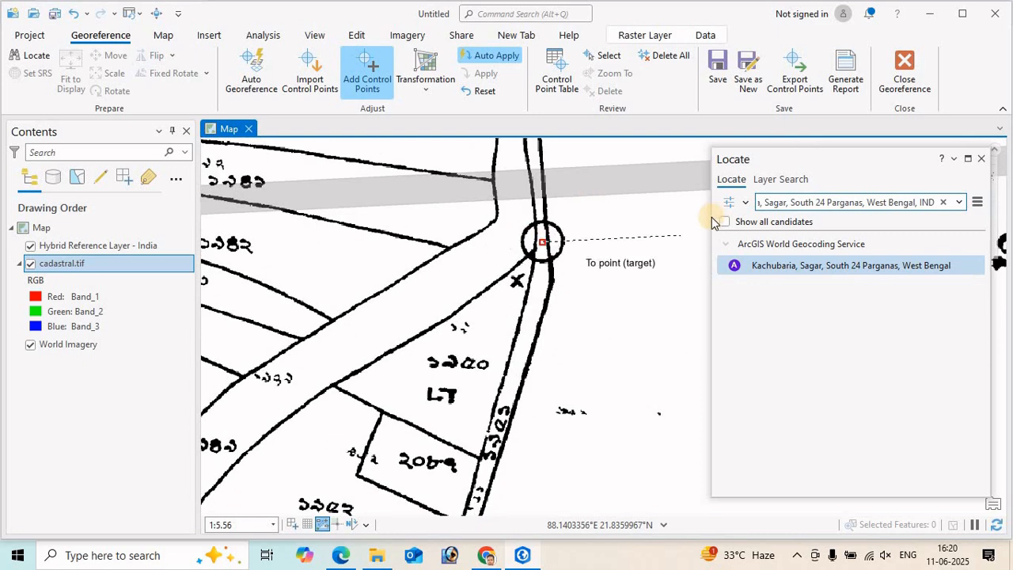
Hide cadastral.tif, go to Kachubaria and place the second control point's target at the road bend north of the first control point.
click(30, 266)
click(63, 349)
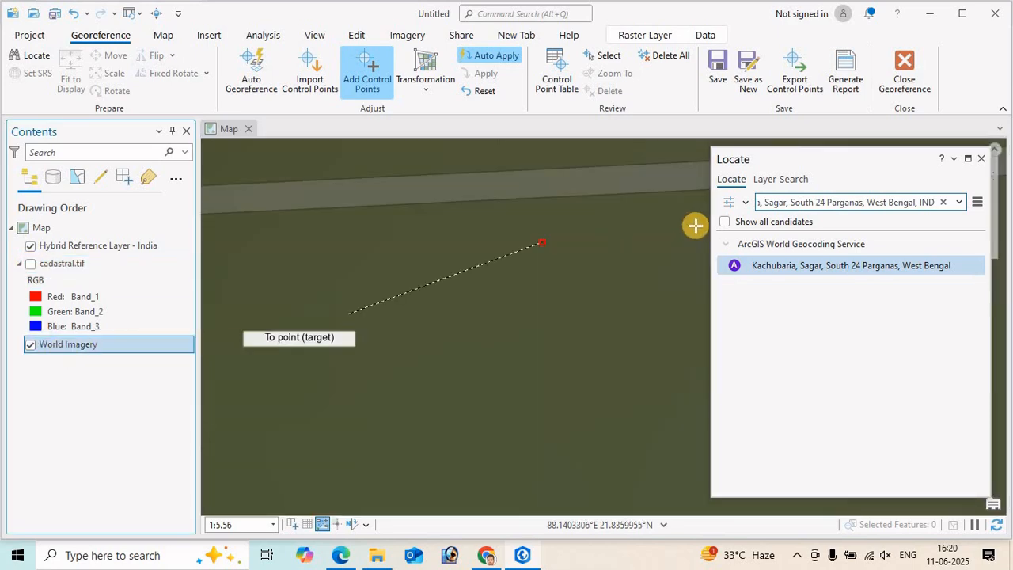
click(776, 268)
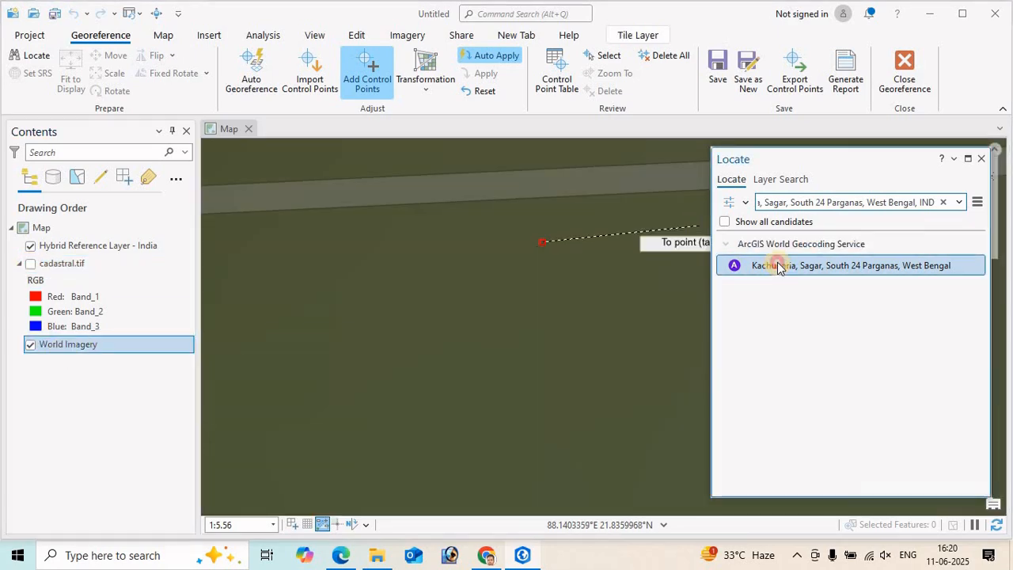
double_click(778, 267)
drag(607, 339, 510, 302)
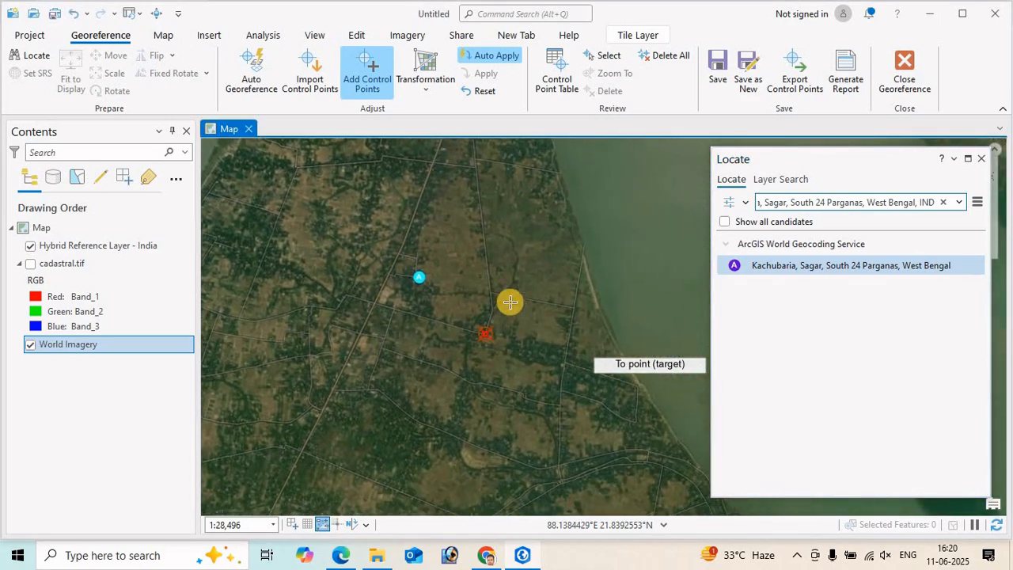
scroll(482, 364, up, 2)
scroll(471, 365, up, 2)
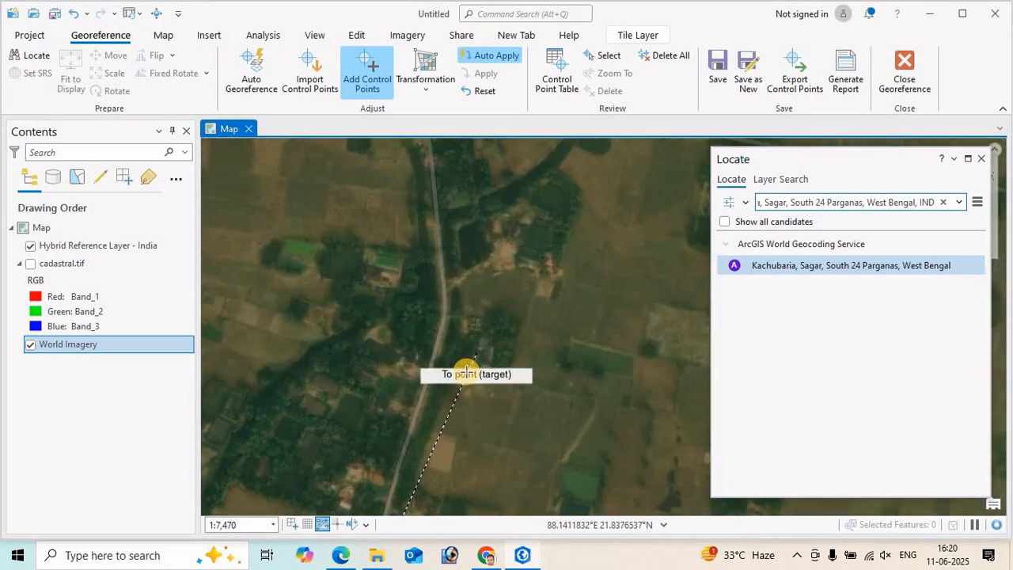
scroll(467, 372, up, 4)
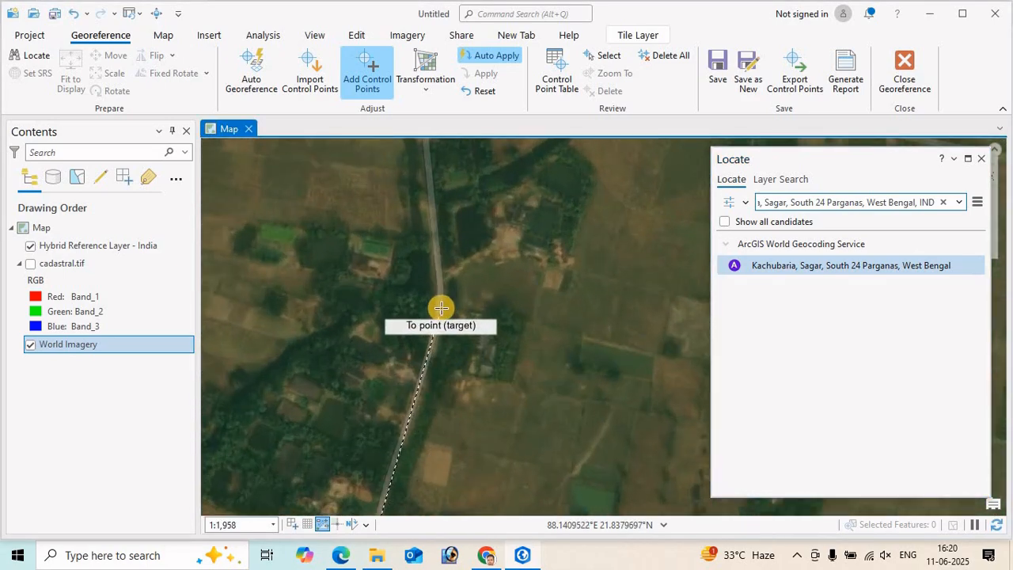
click(441, 308)
scroll(498, 385, down, 5)
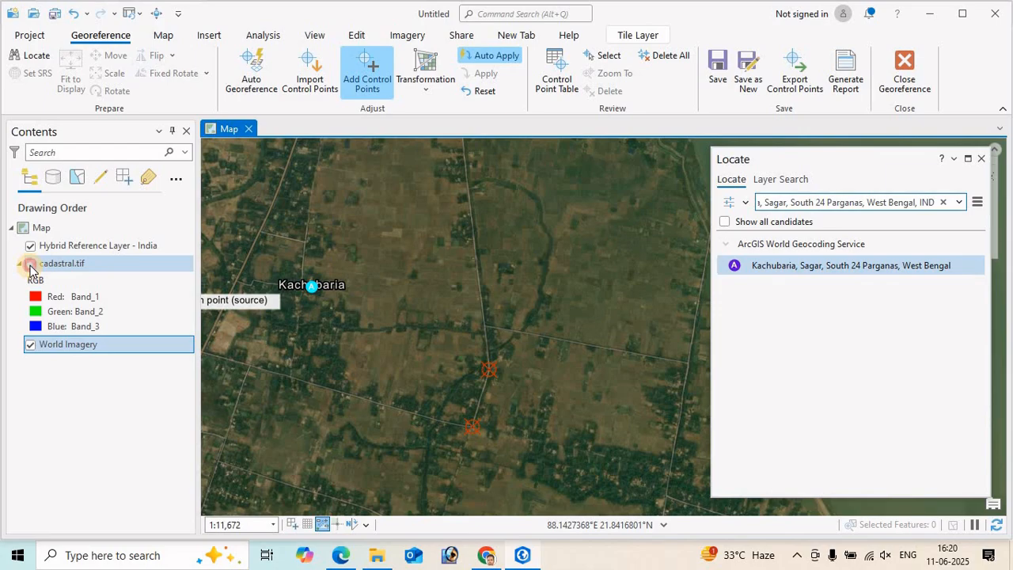
Make cadastral.tif visible and check how its boundary and roads line up around Kachubaria.
click(30, 264)
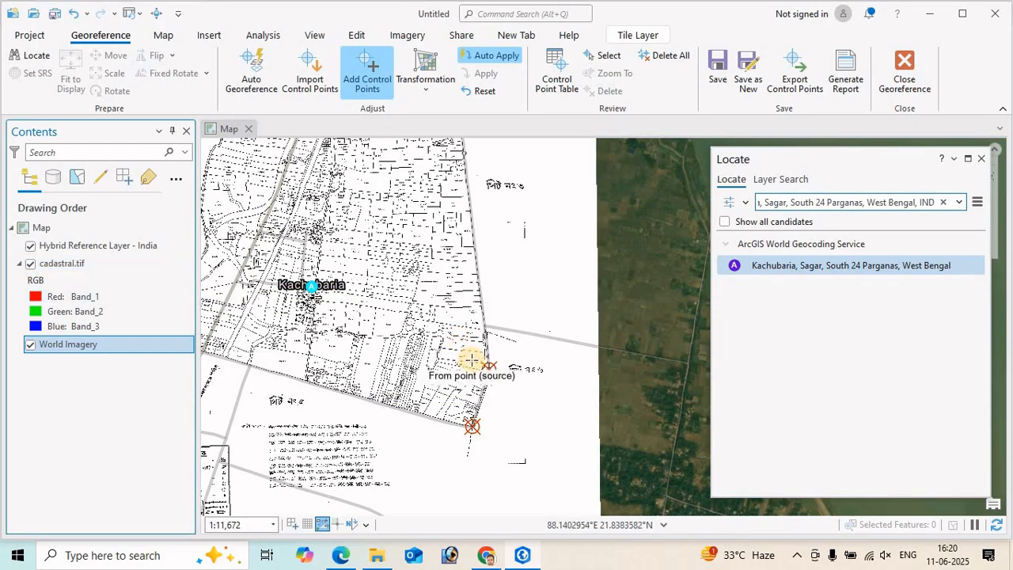
scroll(471, 361, down, 4)
scroll(459, 310, up, 3)
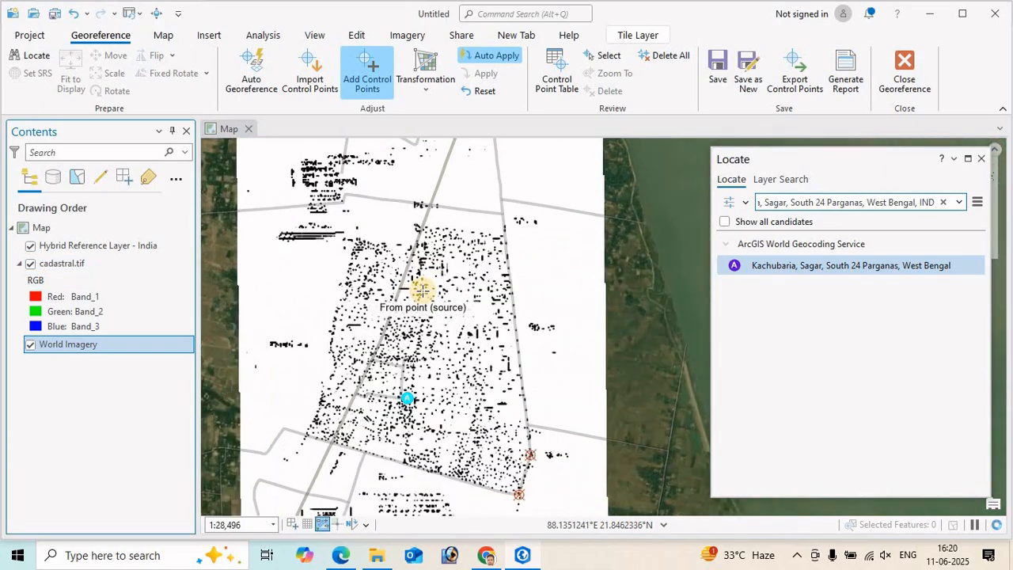
scroll(422, 291, up, 1)
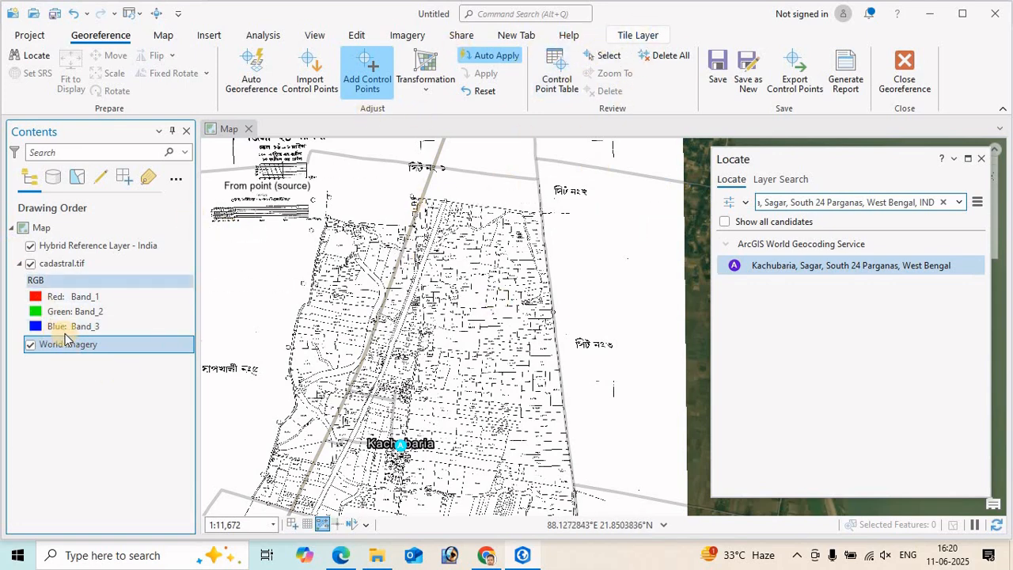
Set the transparency of cadastral.tif to 51.7% and compare its plot lines with the imagery beneath.
click(57, 266)
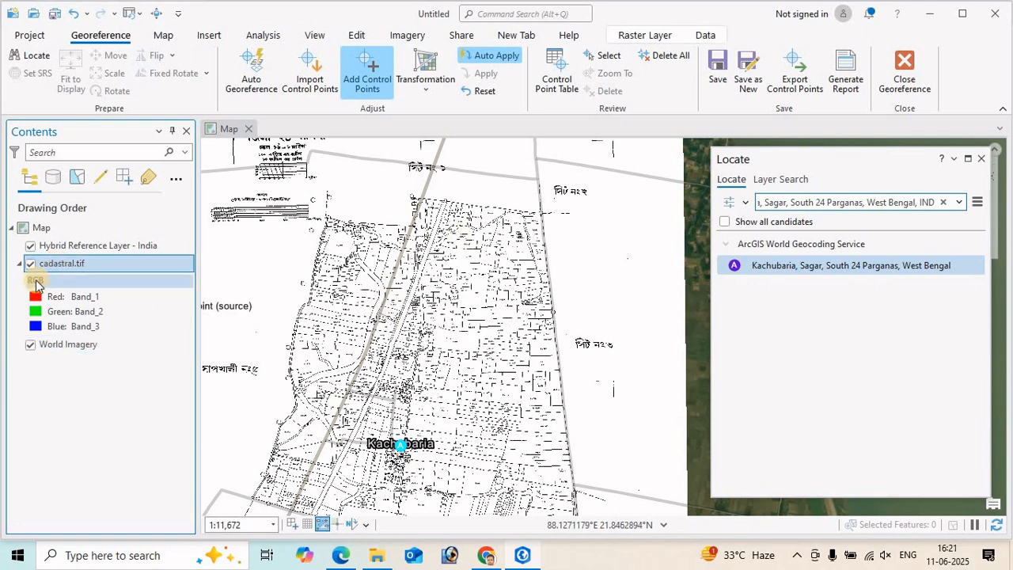
click(640, 36)
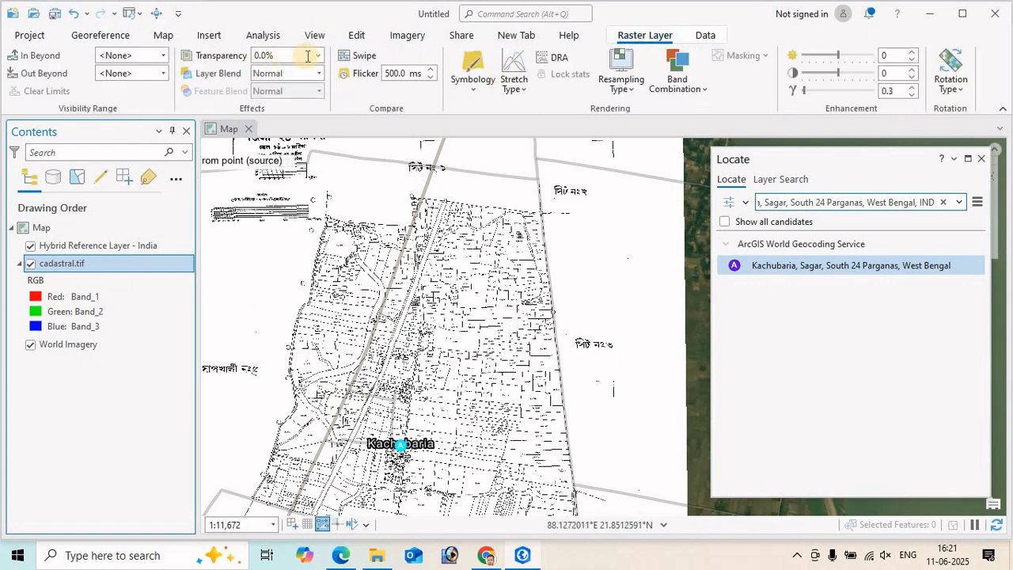
click(317, 57)
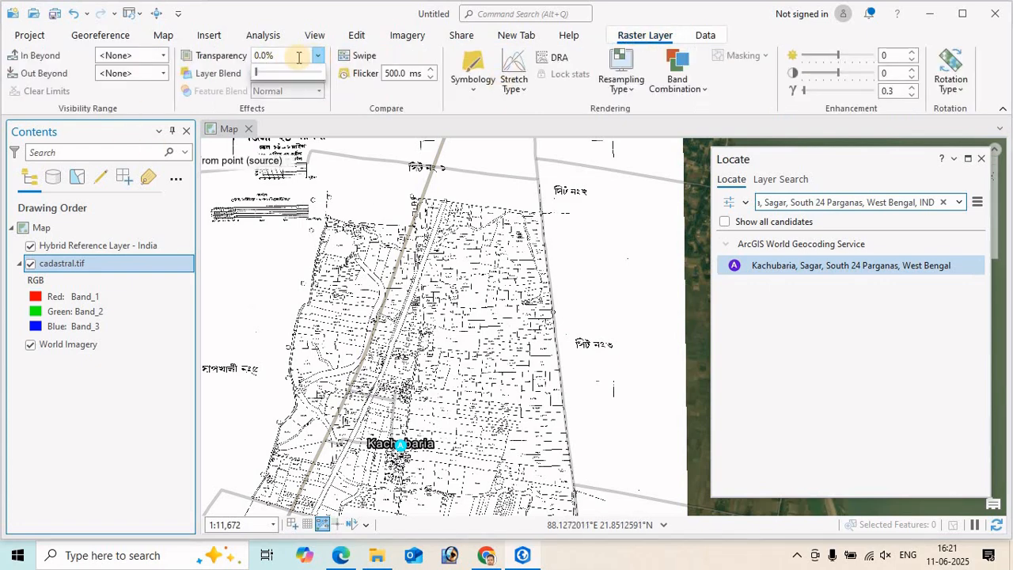
drag(257, 73, 292, 76)
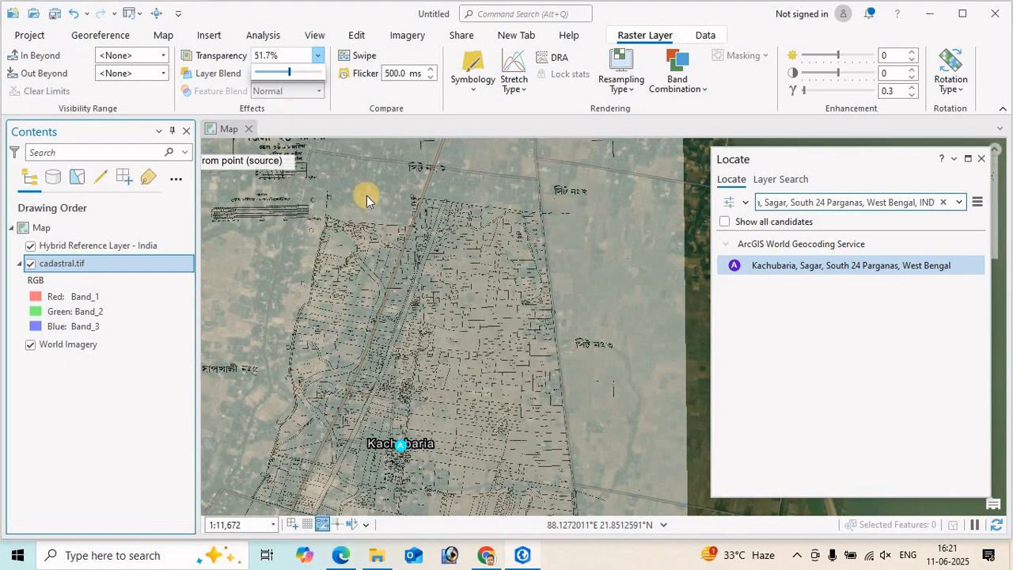
scroll(518, 373, up, 3)
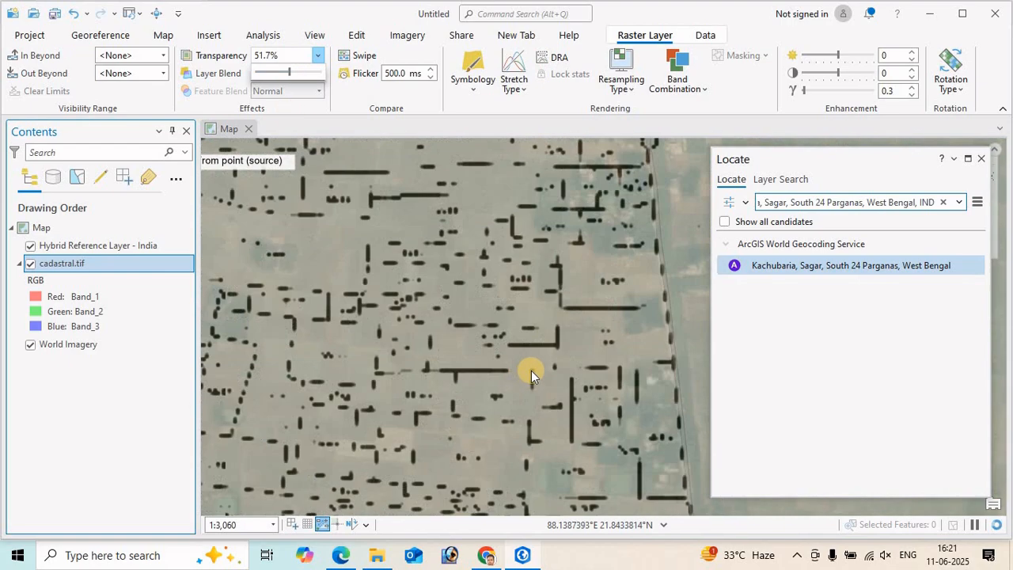
scroll(526, 351, down, 3)
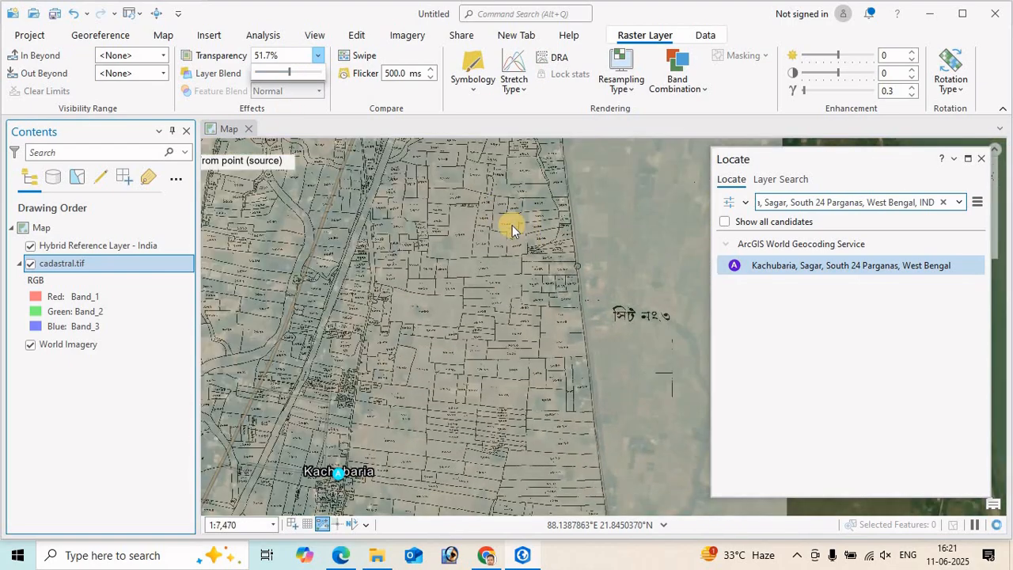
click(506, 224)
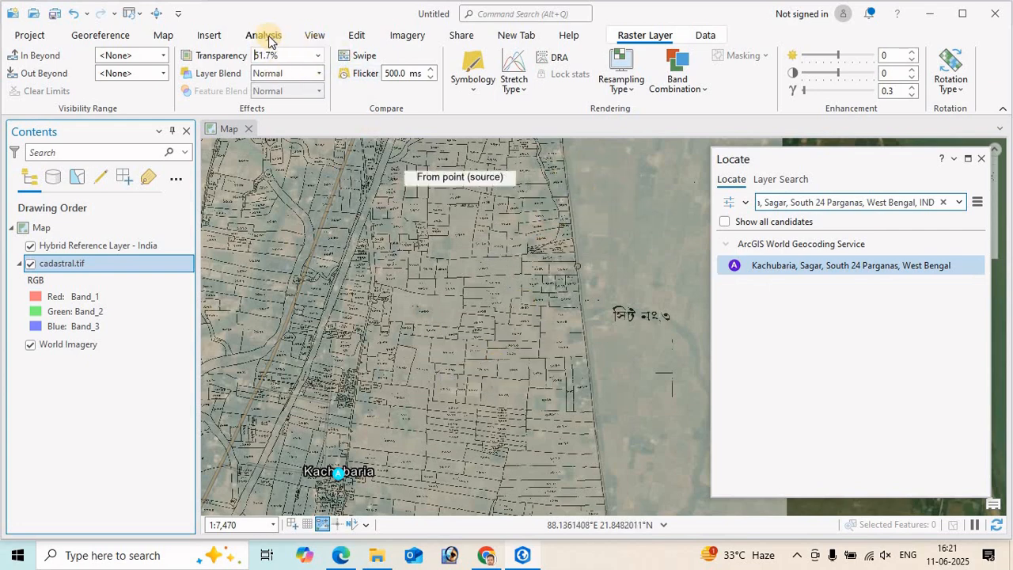
Hide Hybrid Reference Layer - India and add a third control point from the circled northeast boundary corner to the road junction north of it.
click(408, 36)
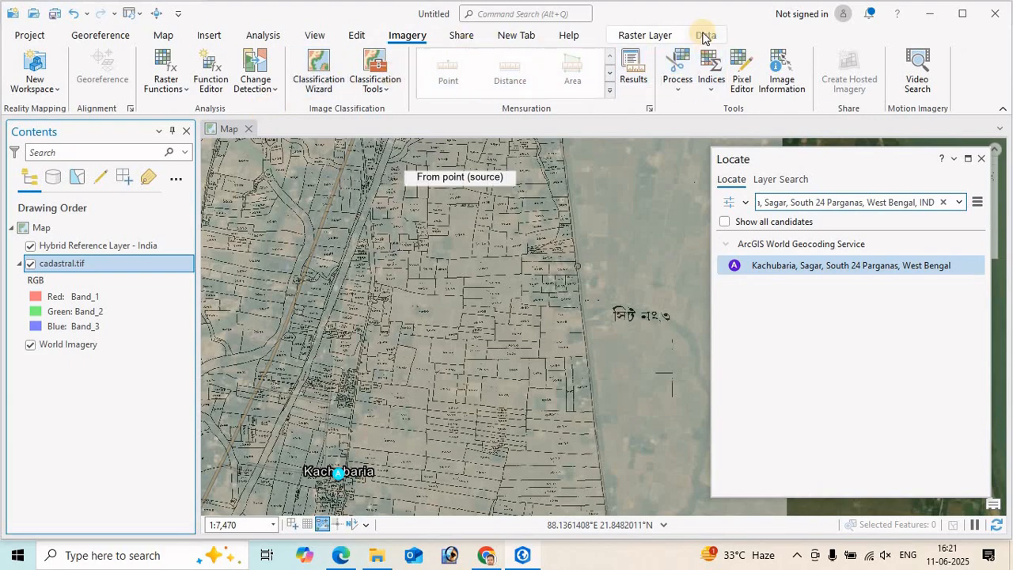
scroll(385, 265, up, 2)
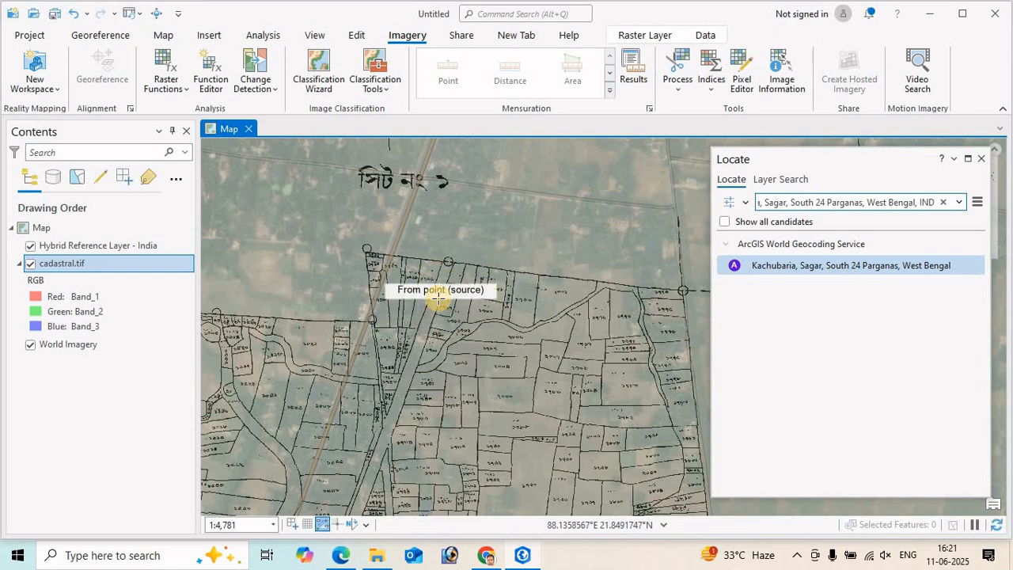
drag(442, 311, 226, 290)
drag(474, 395, 481, 406)
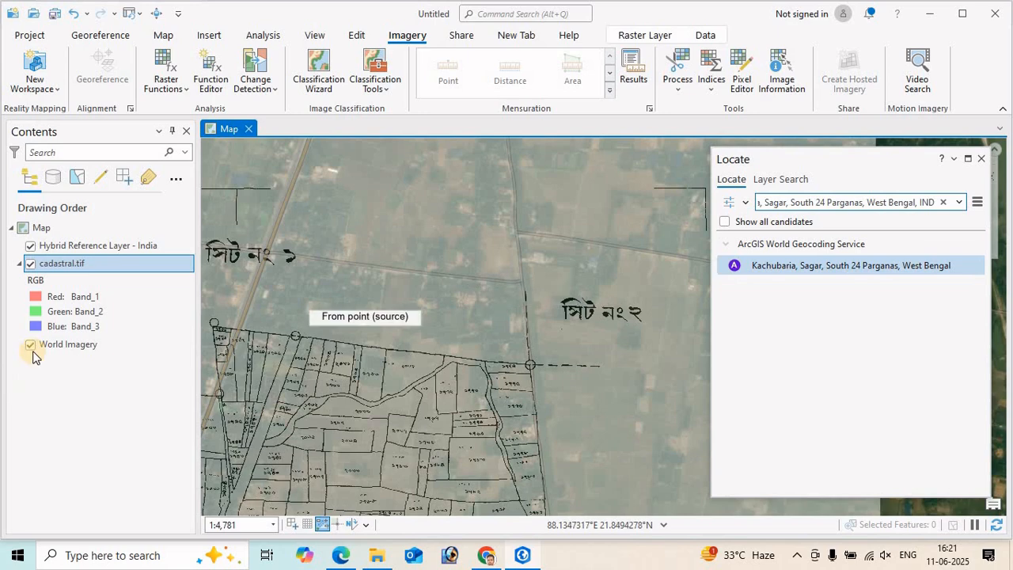
click(30, 345)
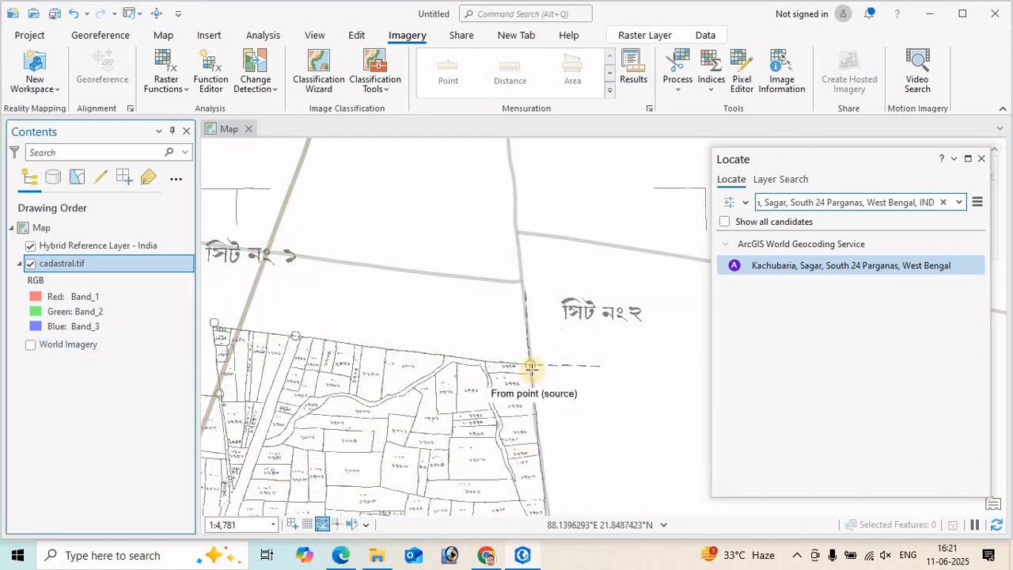
click(30, 247)
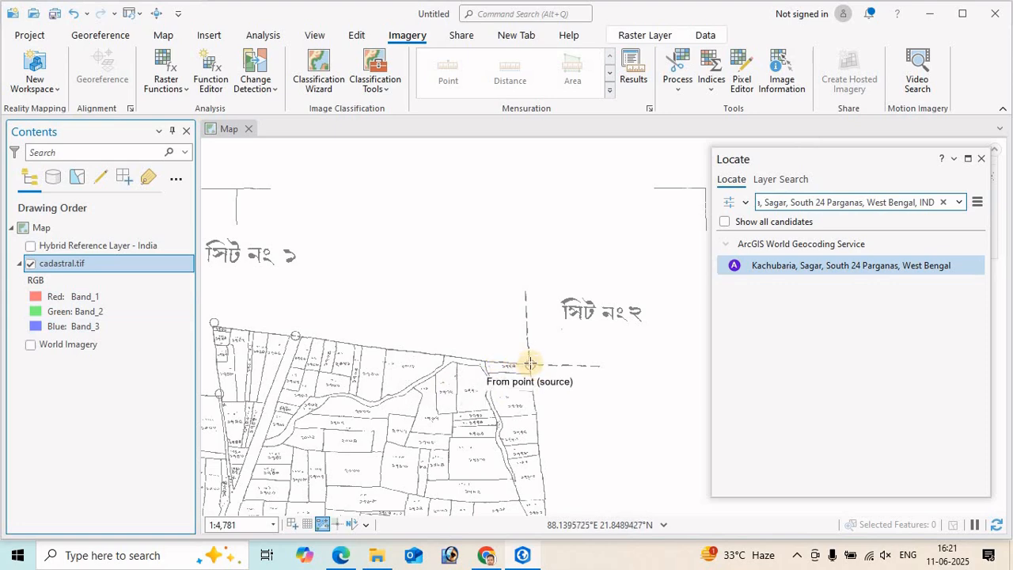
click(530, 363)
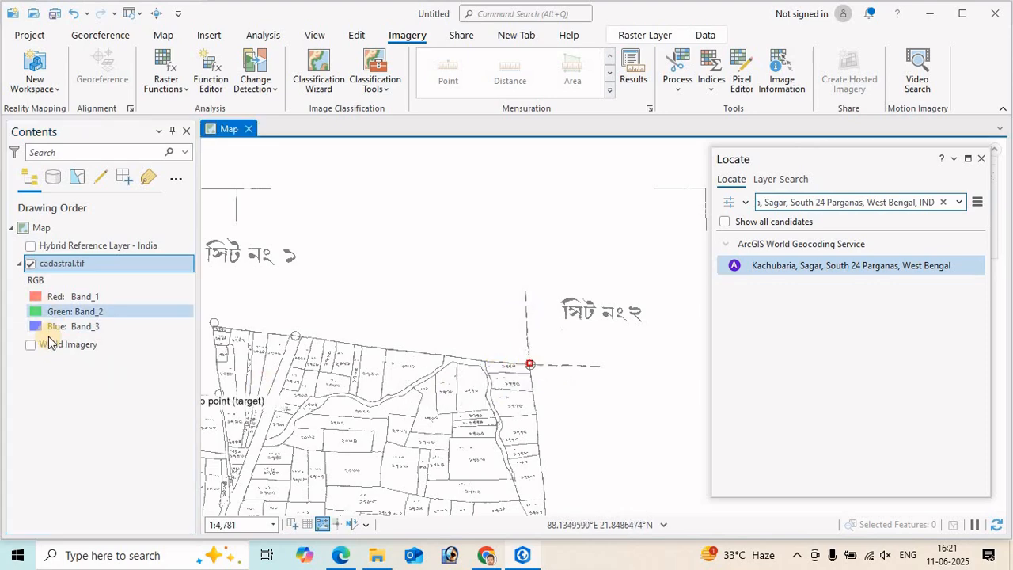
click(30, 345)
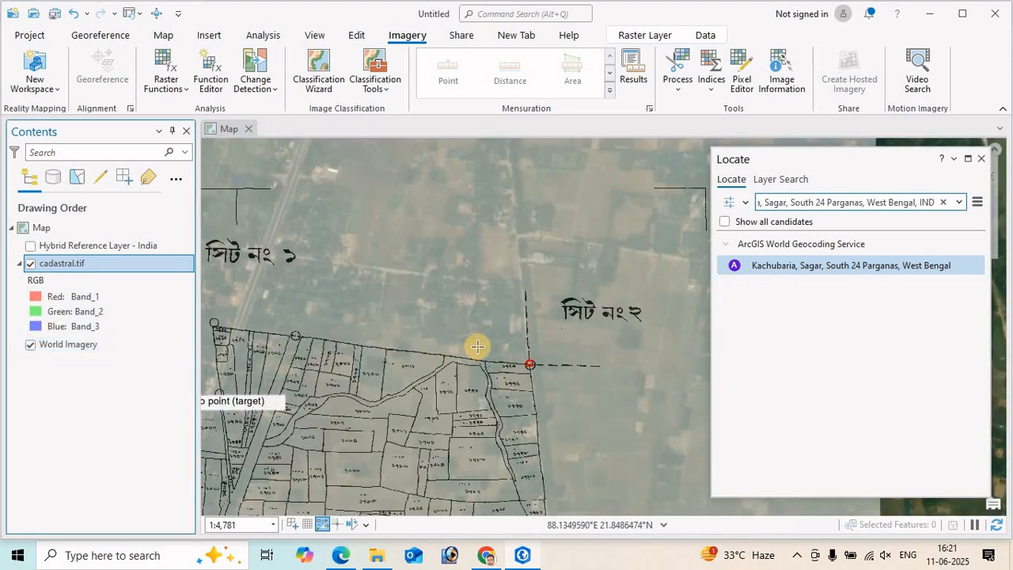
click(522, 283)
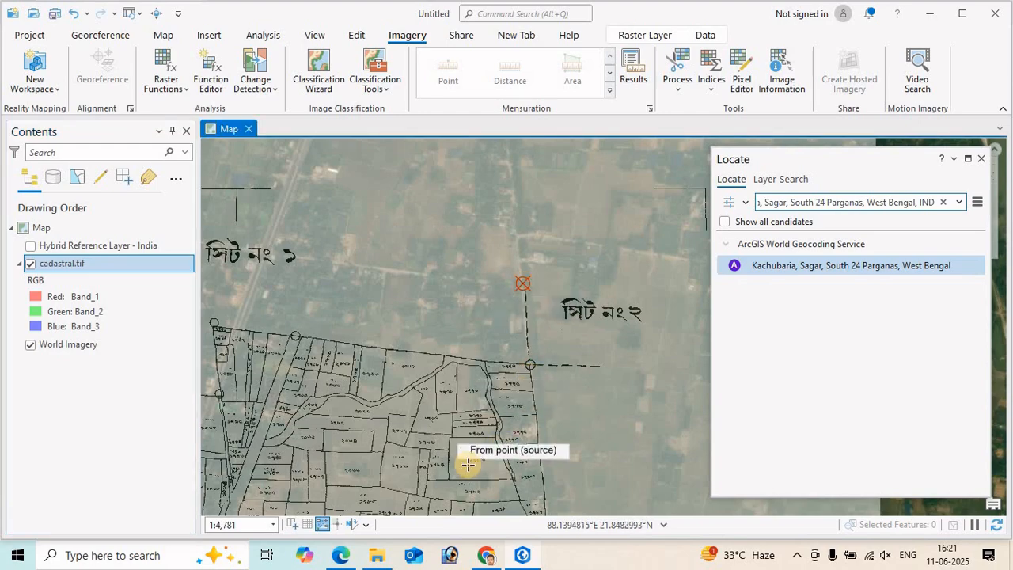
Add a control point from where the main road crosses the map's southern boundary to the matching road location south of it in the imagery.
scroll(467, 459, down, 2)
drag(411, 445, 454, 235)
drag(501, 373, 416, 204)
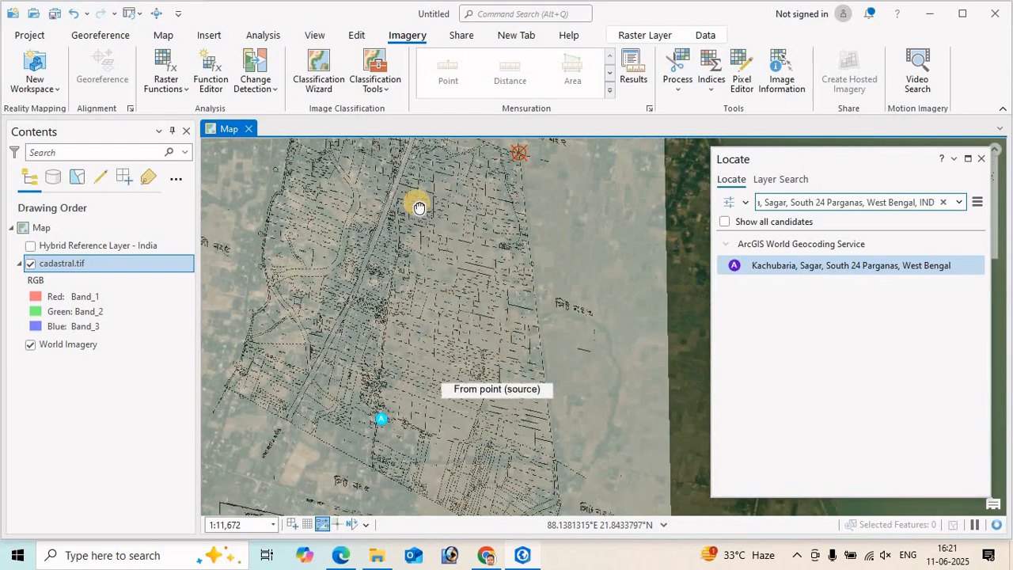
mouse_move(441, 454)
mouse_down()
mouse_move(480, 304)
mouse_move(481, 319)
mouse_move(473, 440)
mouse_move(446, 256)
mouse_move(506, 491)
mouse_move(436, 249)
mouse_move(488, 463)
mouse_move(541, 255)
mouse_up()
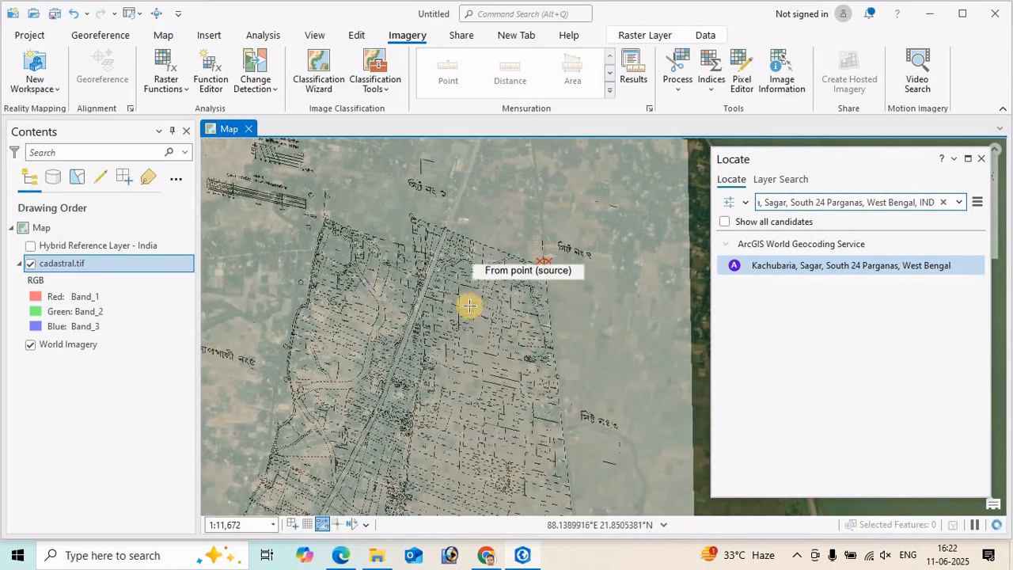
drag(402, 300, 517, 147)
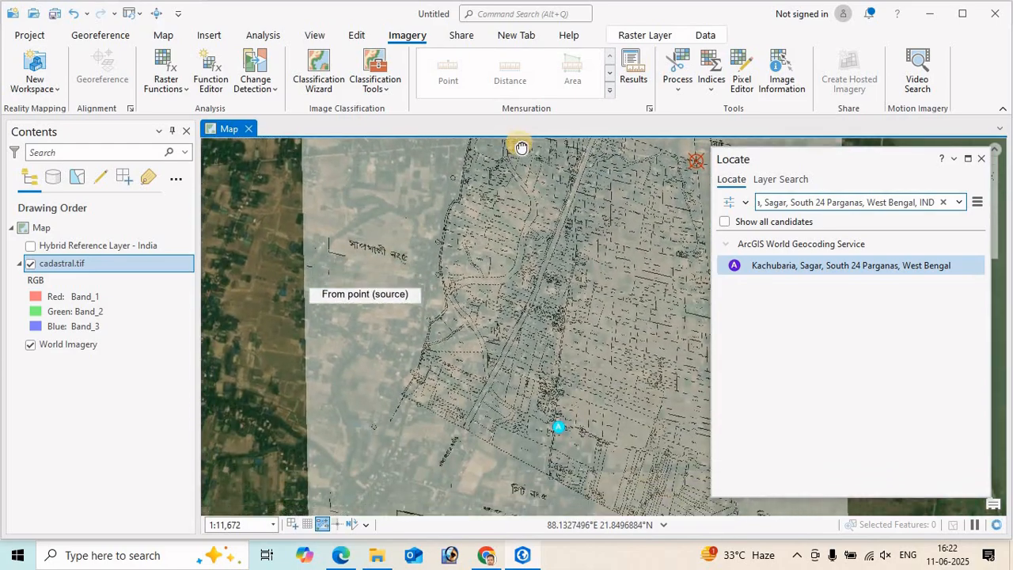
scroll(449, 394, up, 4)
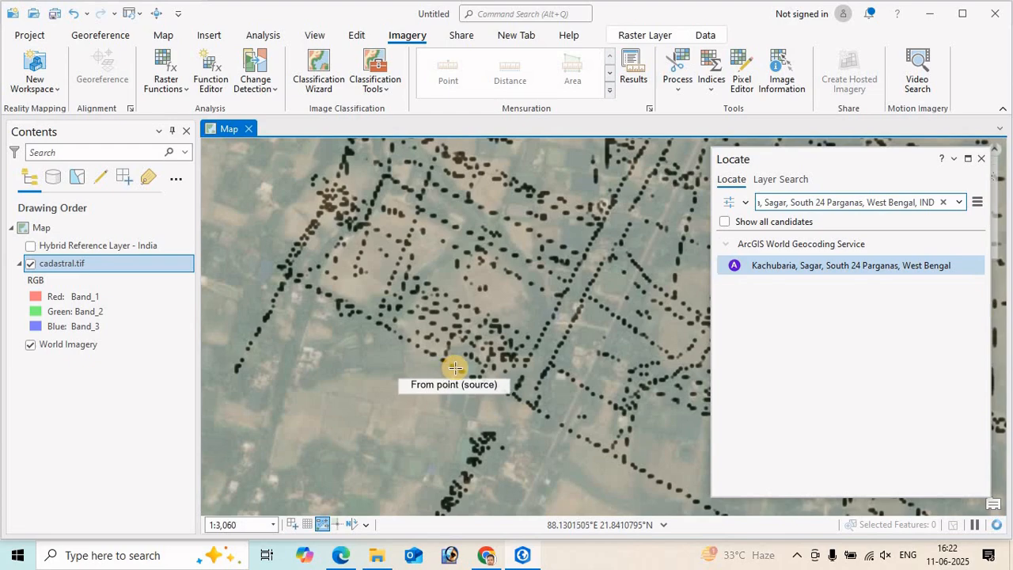
scroll(359, 339, down, 1)
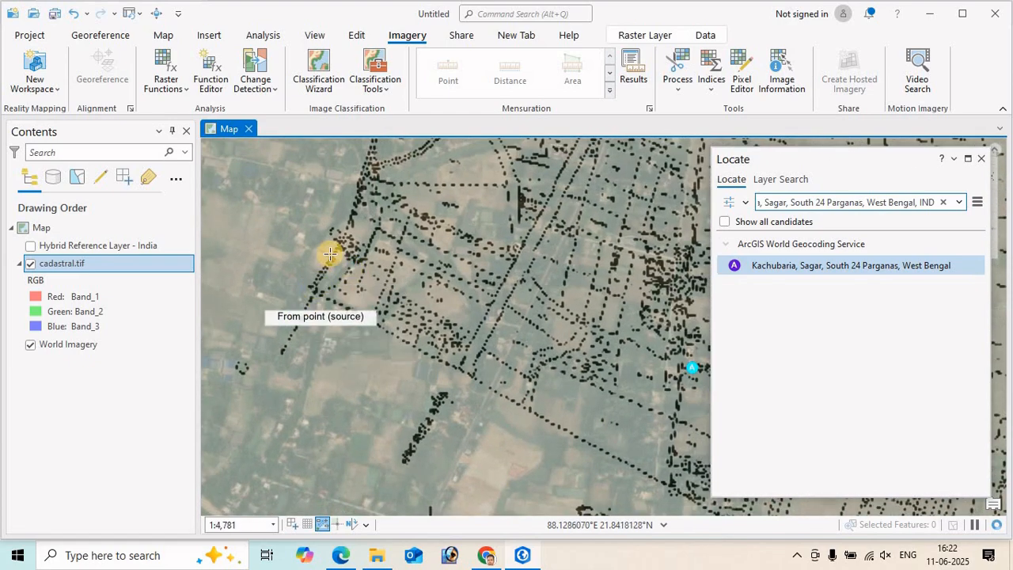
scroll(378, 374, up, 1)
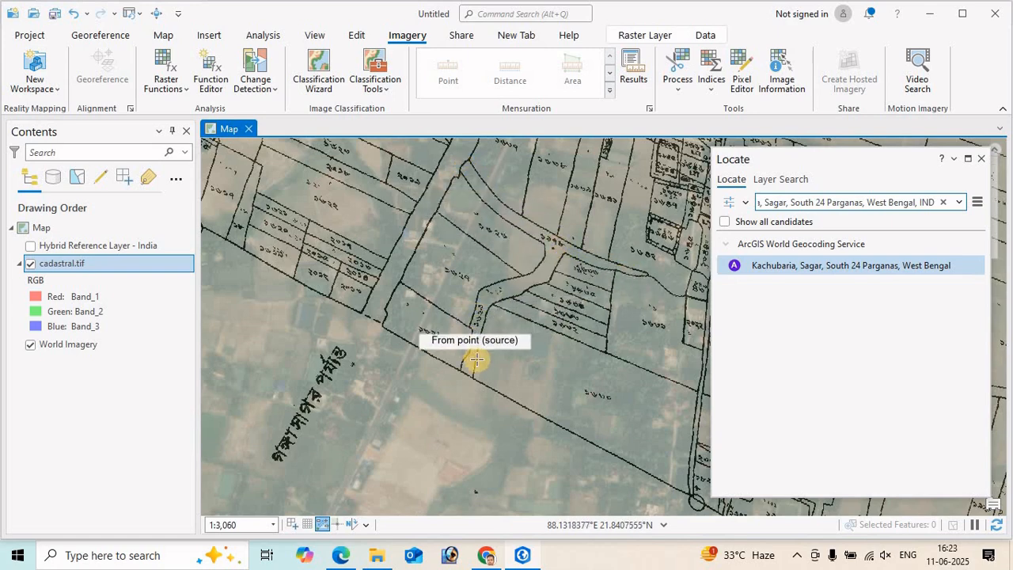
drag(438, 441, 499, 359)
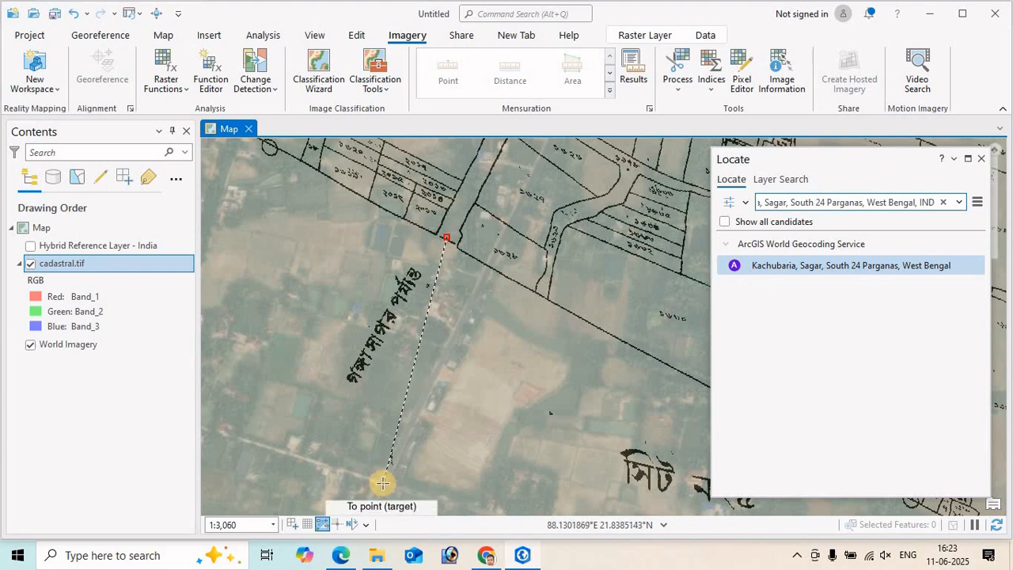
click(384, 485)
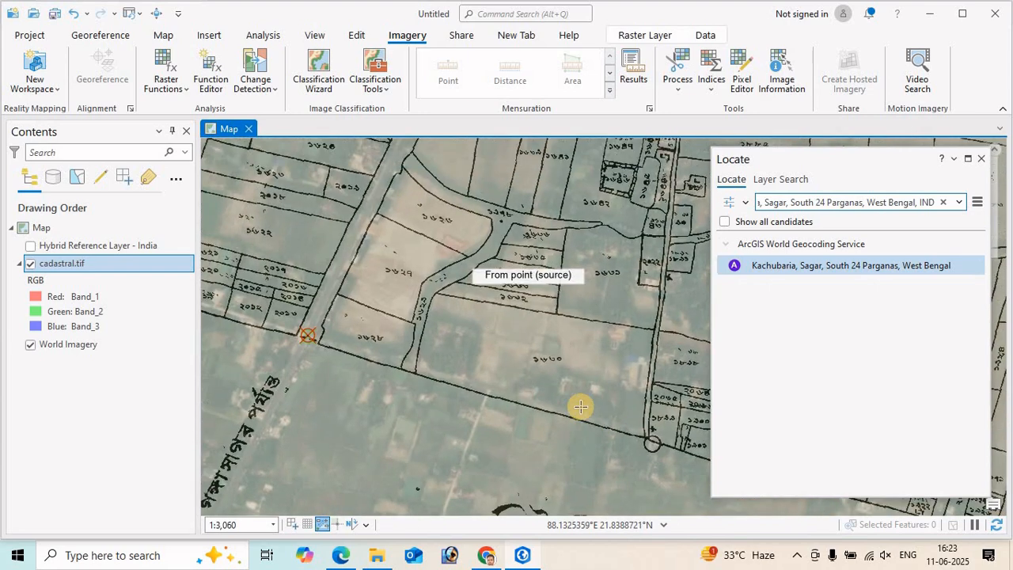
Add a control point from the northwest boundary corner beside the circle to the matching road location in the imagery.
drag(419, 317, 735, 396)
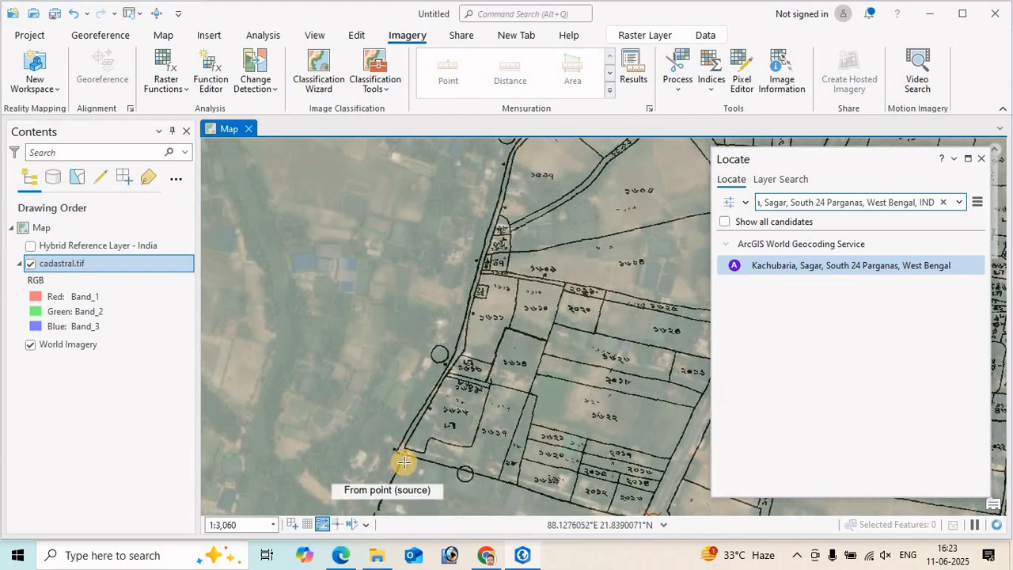
scroll(403, 462, up, 4)
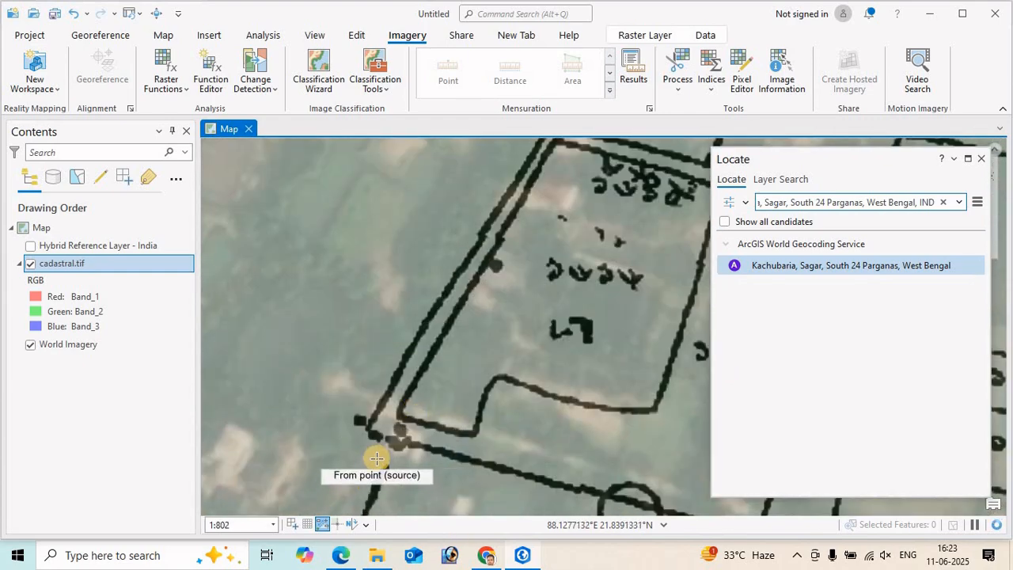
scroll(376, 459, down, 3)
drag(488, 246, 452, 506)
drag(573, 191, 464, 434)
drag(474, 207, 477, 411)
drag(528, 185, 494, 454)
drag(515, 267, 461, 425)
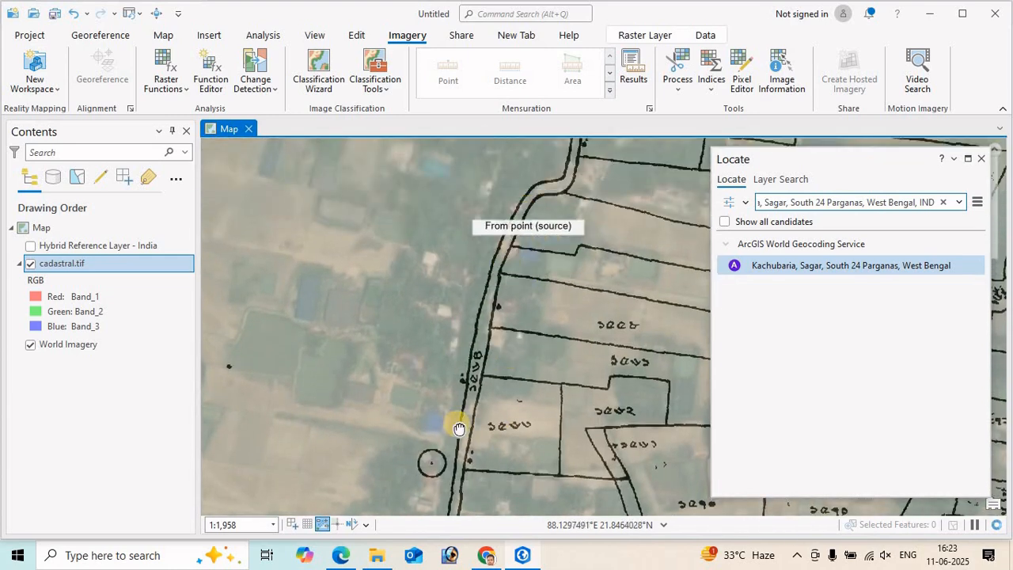
drag(515, 170, 466, 452)
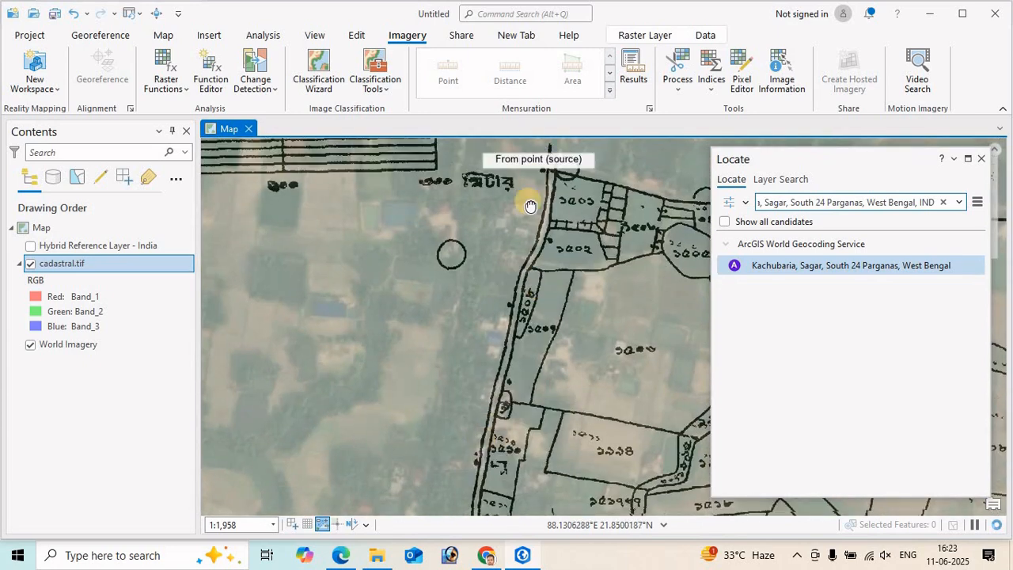
scroll(530, 205, up, 3)
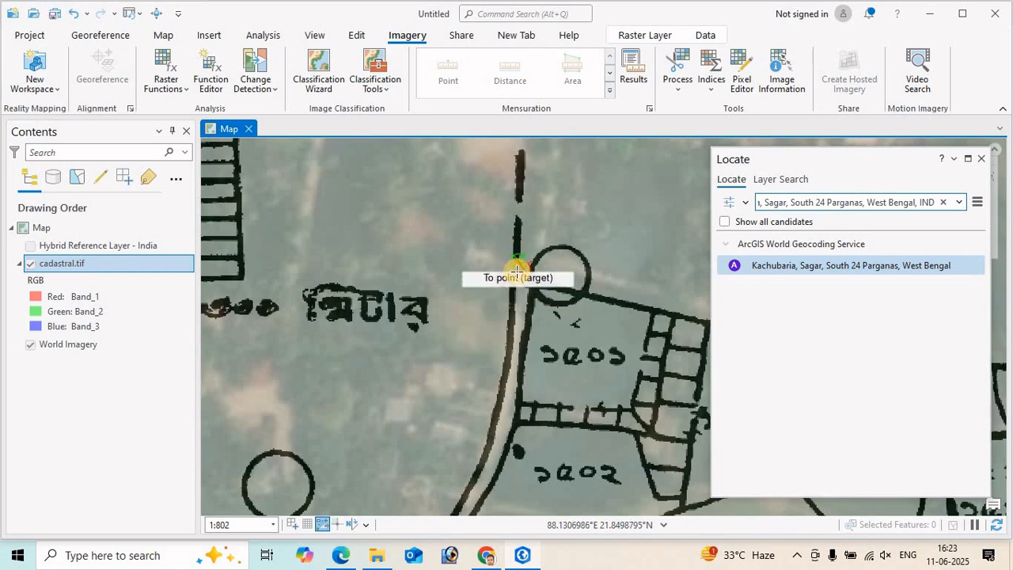
click(517, 272)
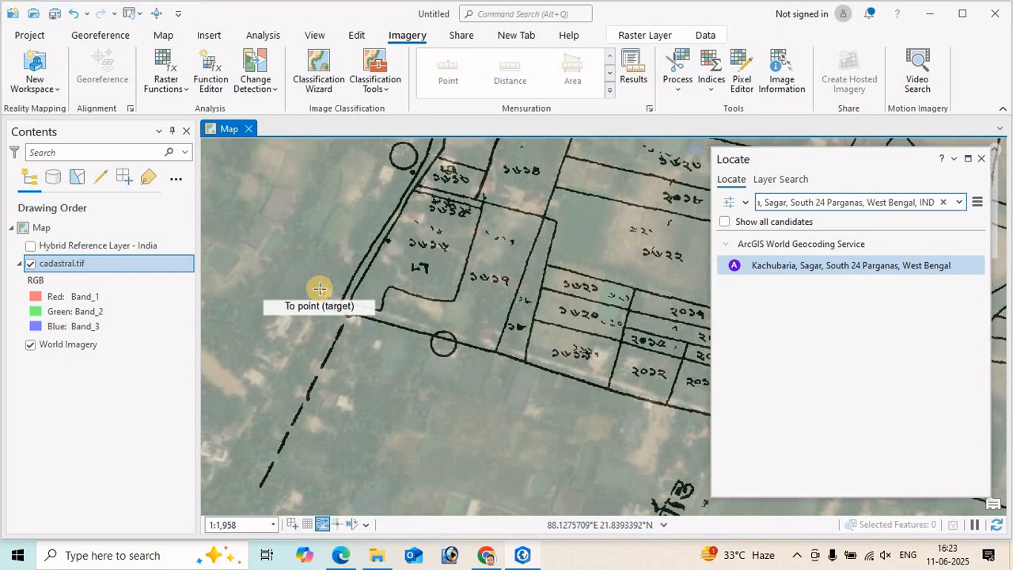
Add a control point from the southwest boundary corner to the imagery location just northwest of it and review all control points.
click(343, 371)
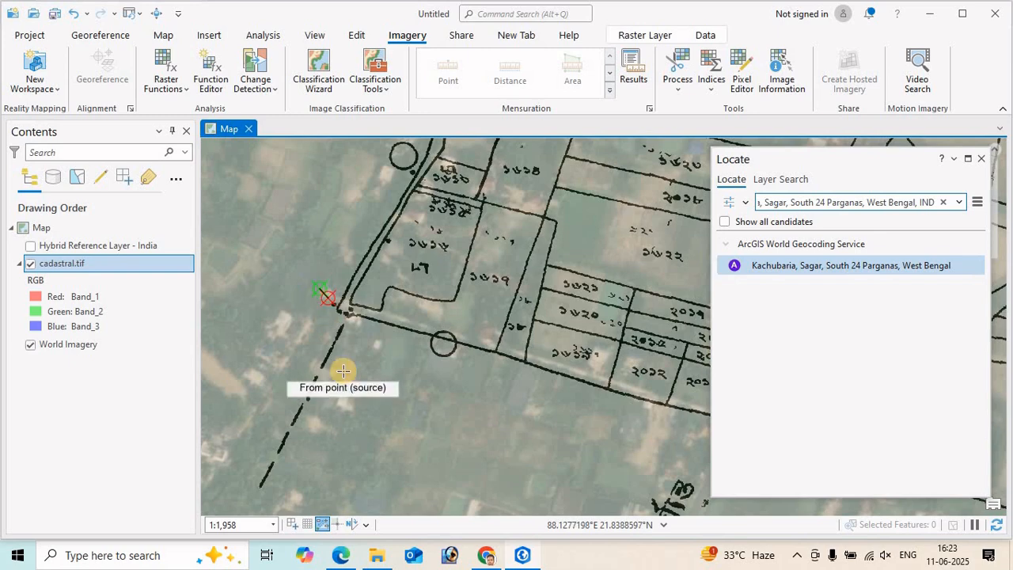
scroll(501, 339, down, 3)
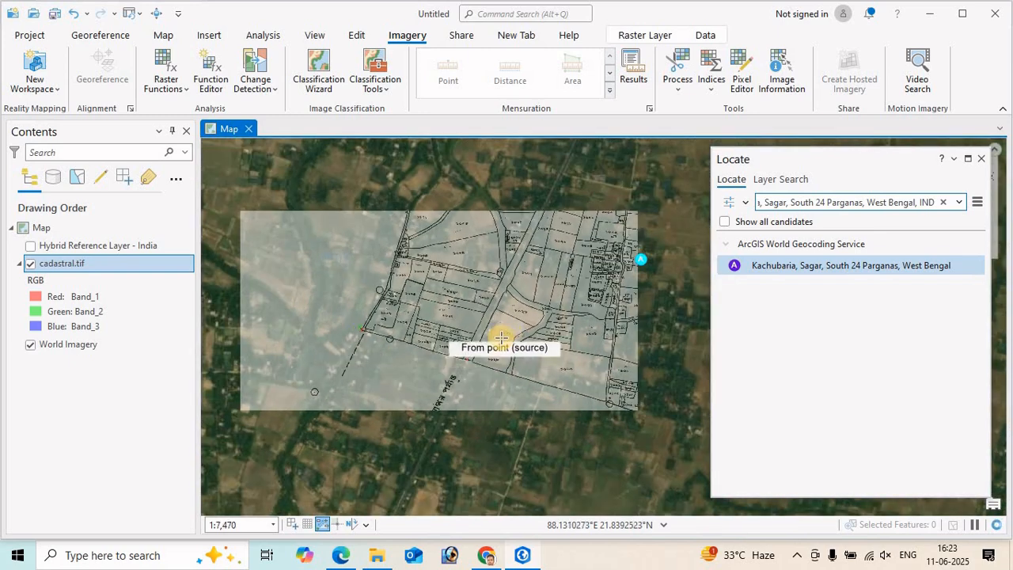
scroll(501, 337, down, 1)
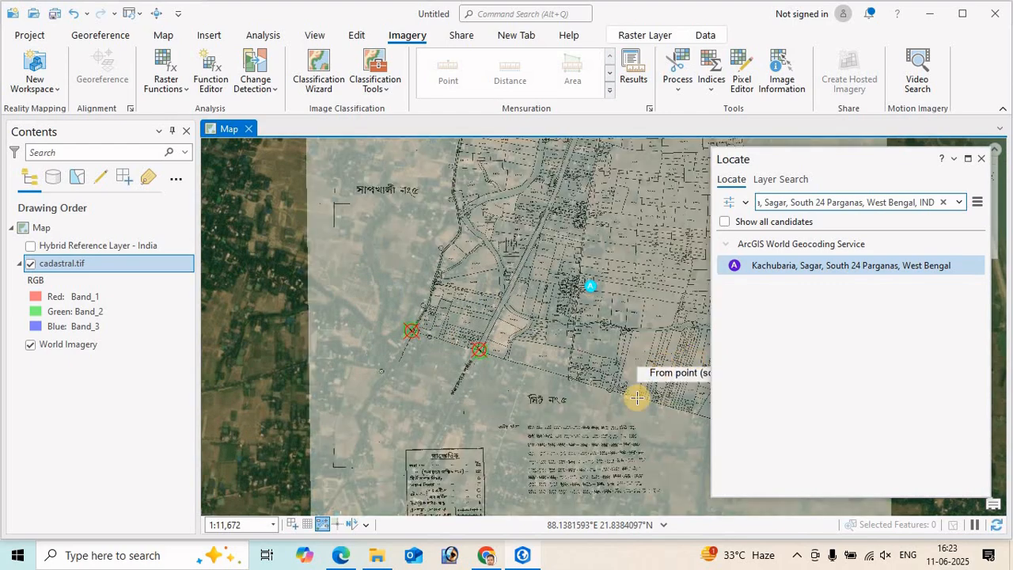
scroll(610, 335, down, 2)
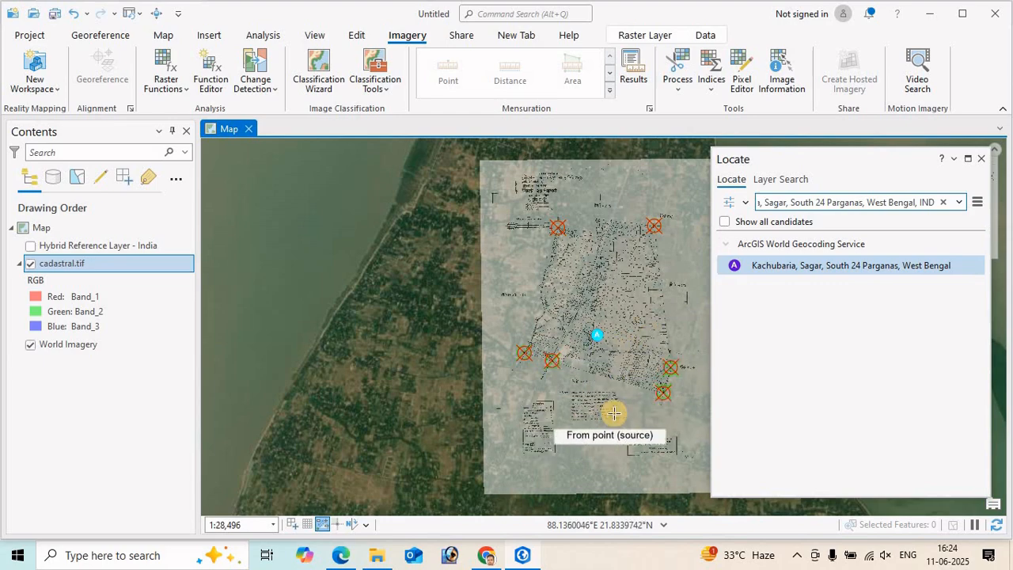
scroll(613, 413, up, 1)
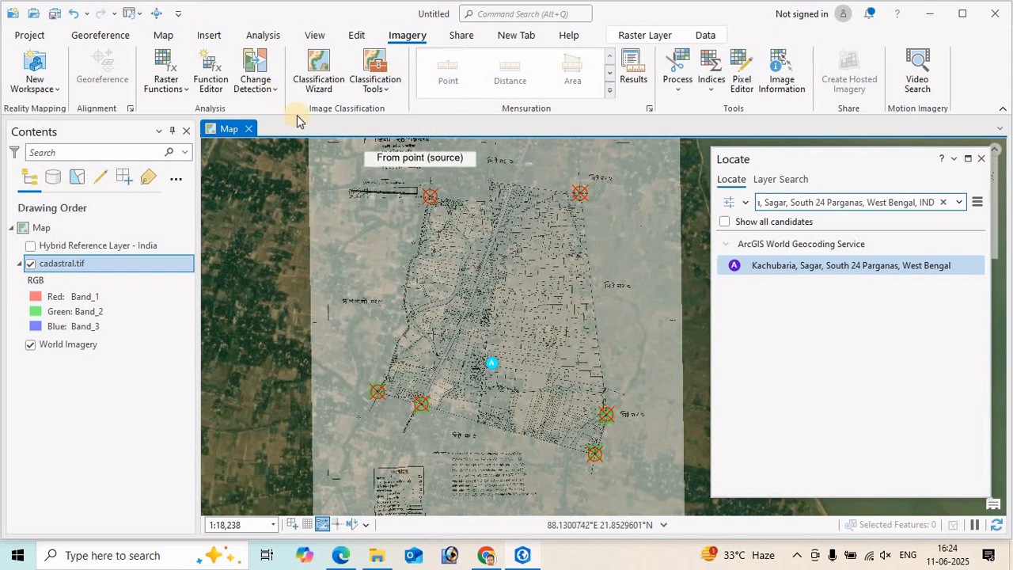
Set the transparency of cadastral.tif to 0%.
click(645, 35)
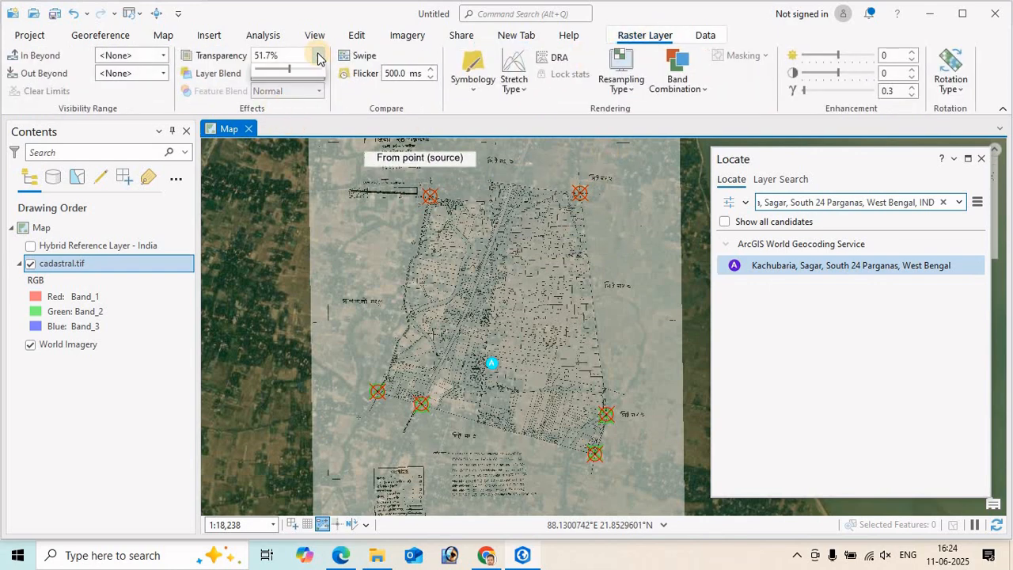
click(288, 70)
click(232, 59)
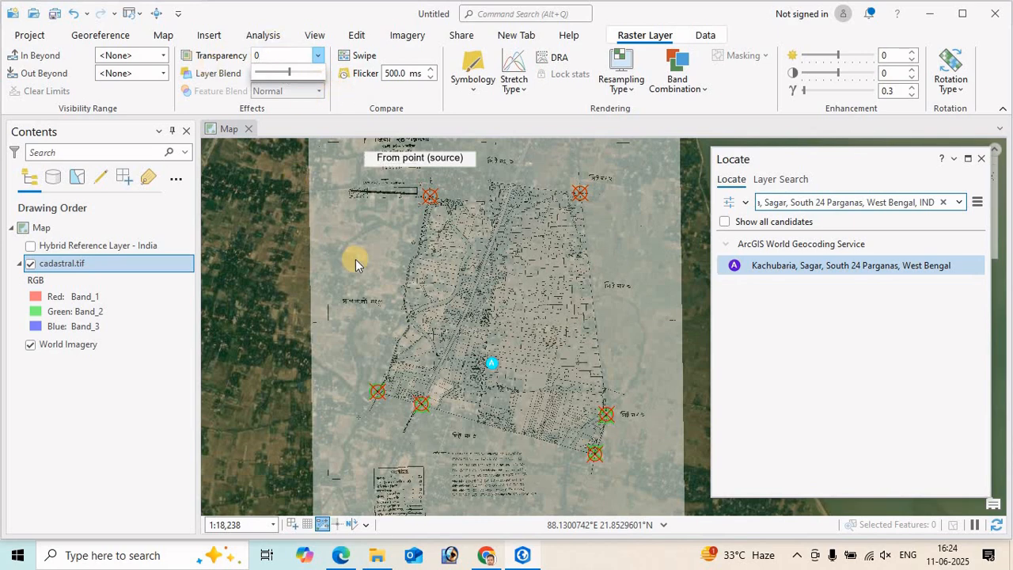
text(0)
key(Return)
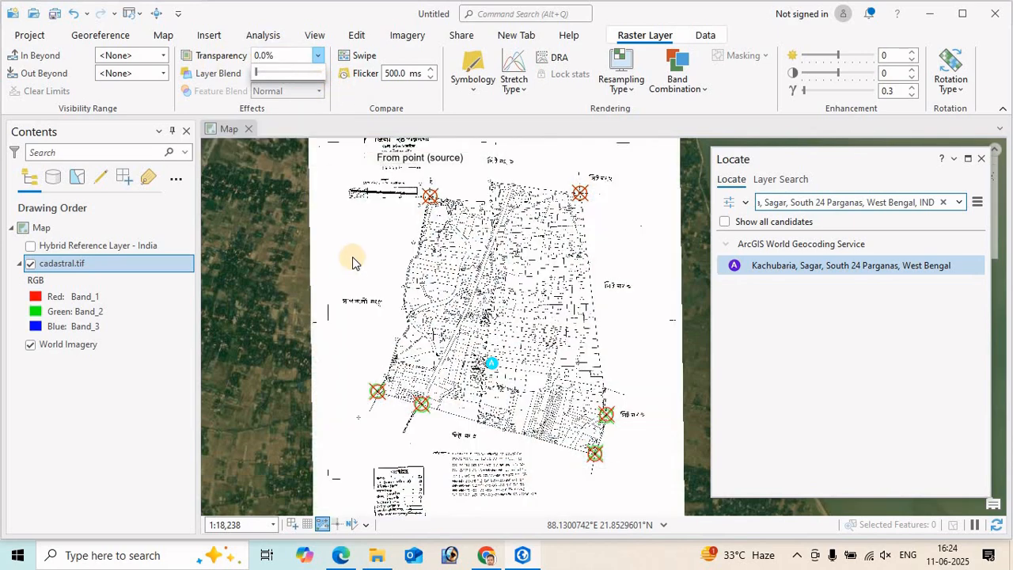
Swipe cadastral.tif over the imagery and compare the roads and plot lines around the main road's southern boundary crossing.
click(360, 58)
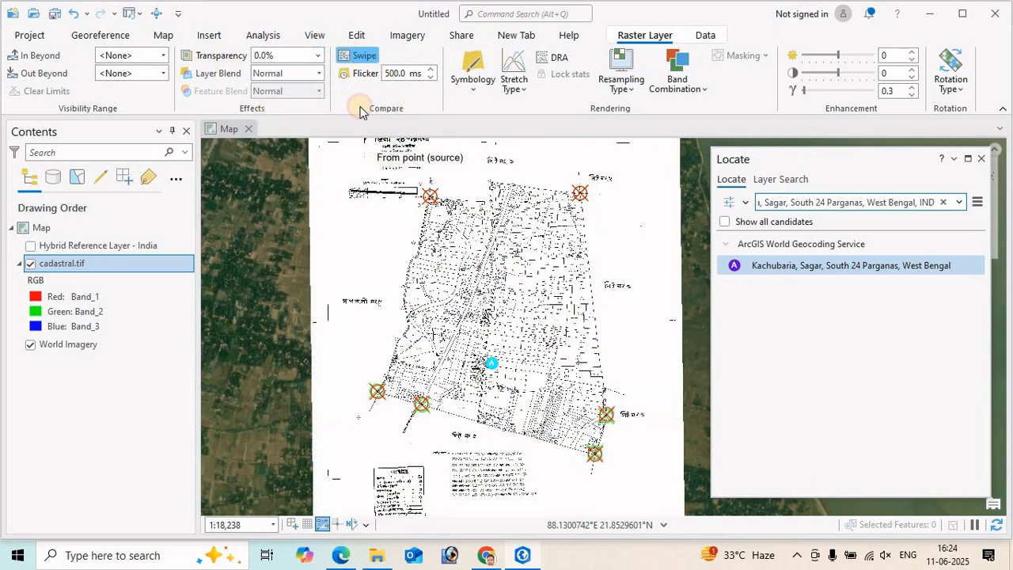
mouse_move(308, 312)
mouse_down()
mouse_move(440, 310)
mouse_move(309, 317)
mouse_up()
scroll(414, 408, up, 5)
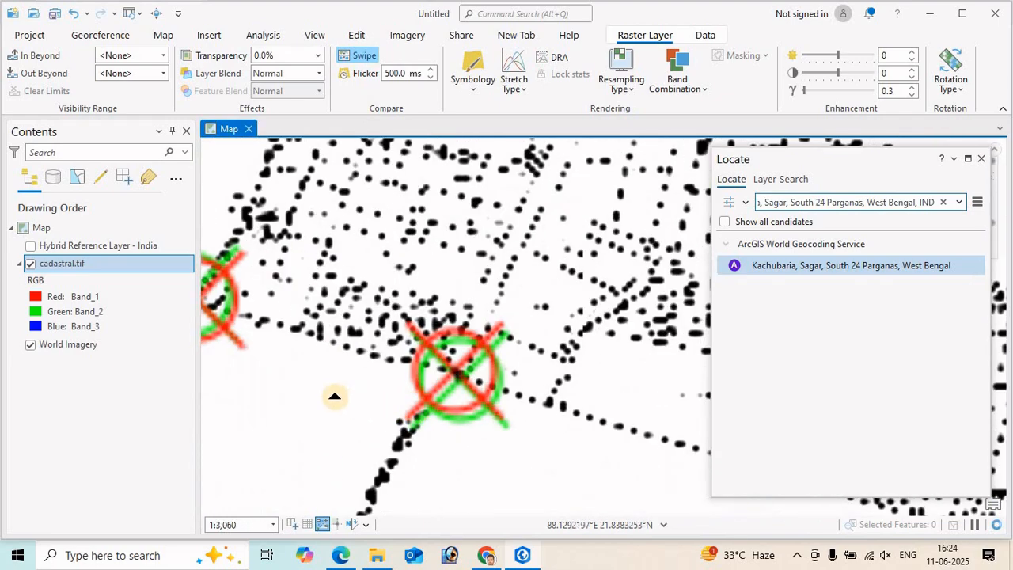
drag(341, 373, 415, 374)
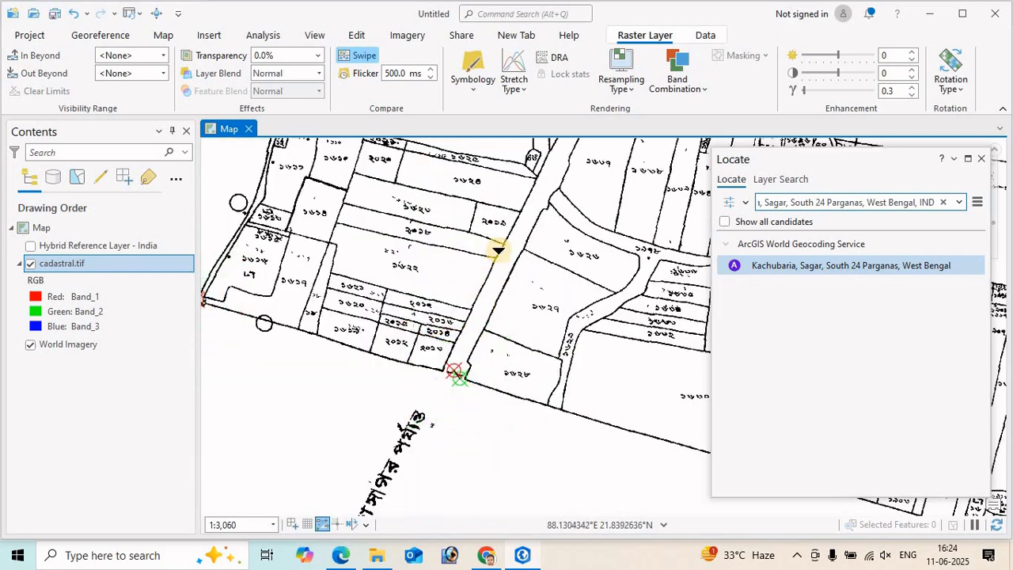
drag(271, 373, 413, 412)
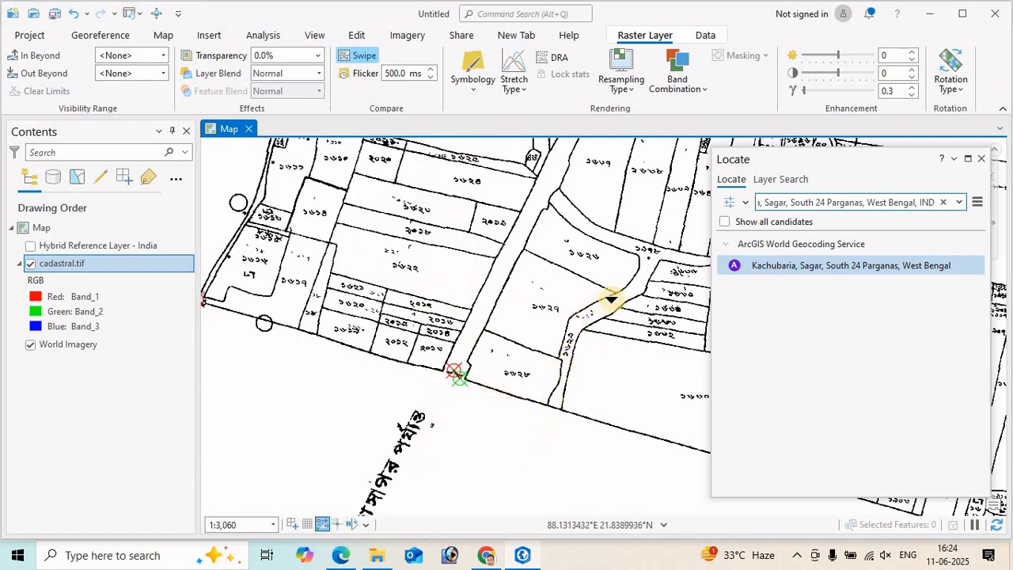
drag(559, 397, 534, 439)
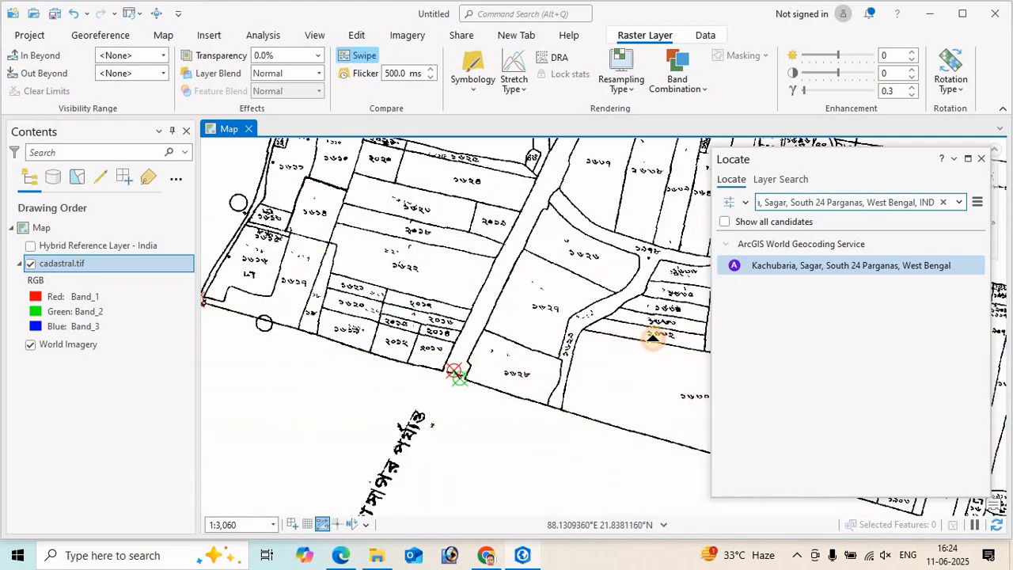
Swipe cadastral.tif over the northern boundary and the whole sheet to compare its alignment with the imagery.
scroll(605, 348, down, 3)
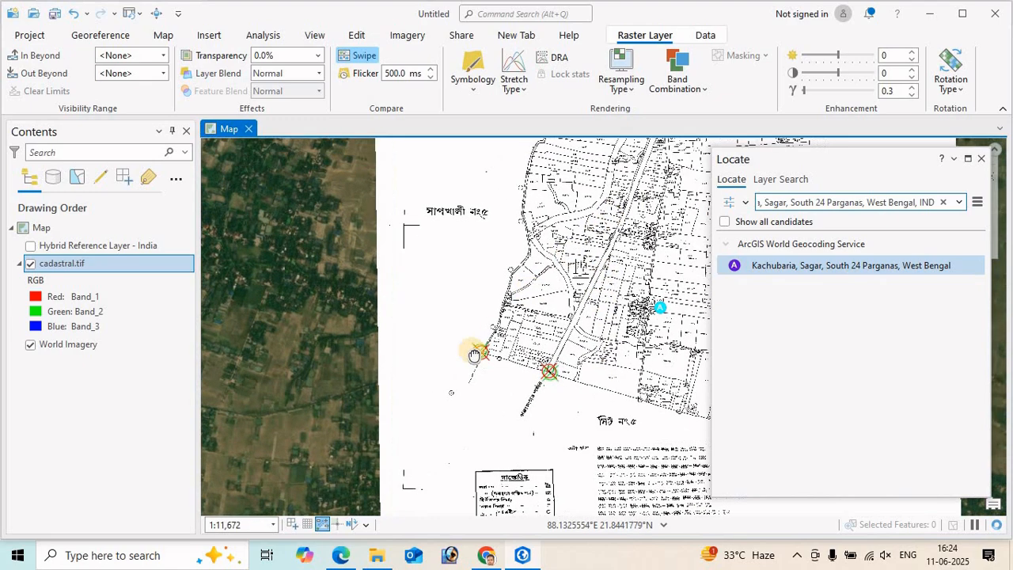
drag(422, 246, 498, 260)
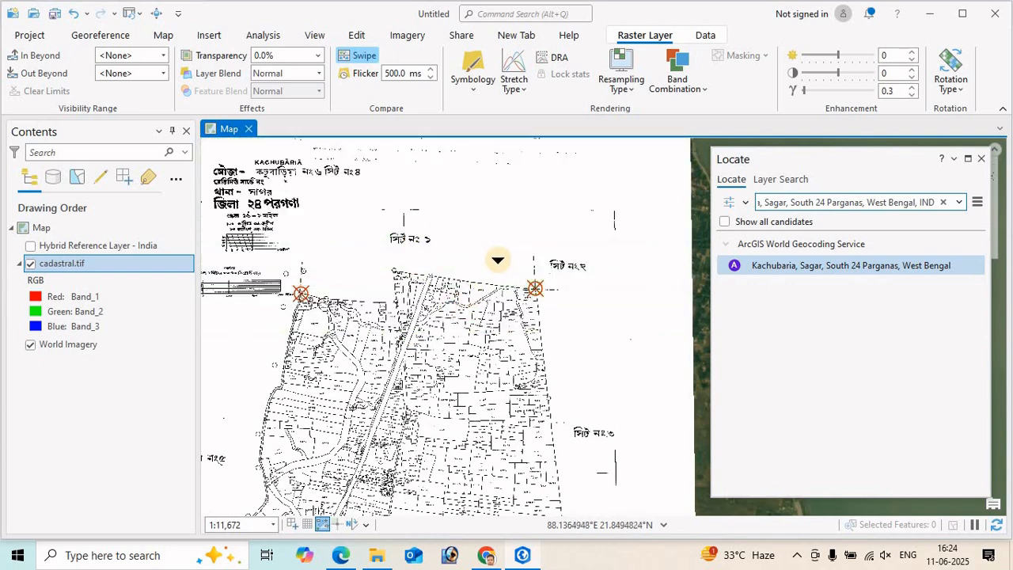
drag(593, 395, 536, 334)
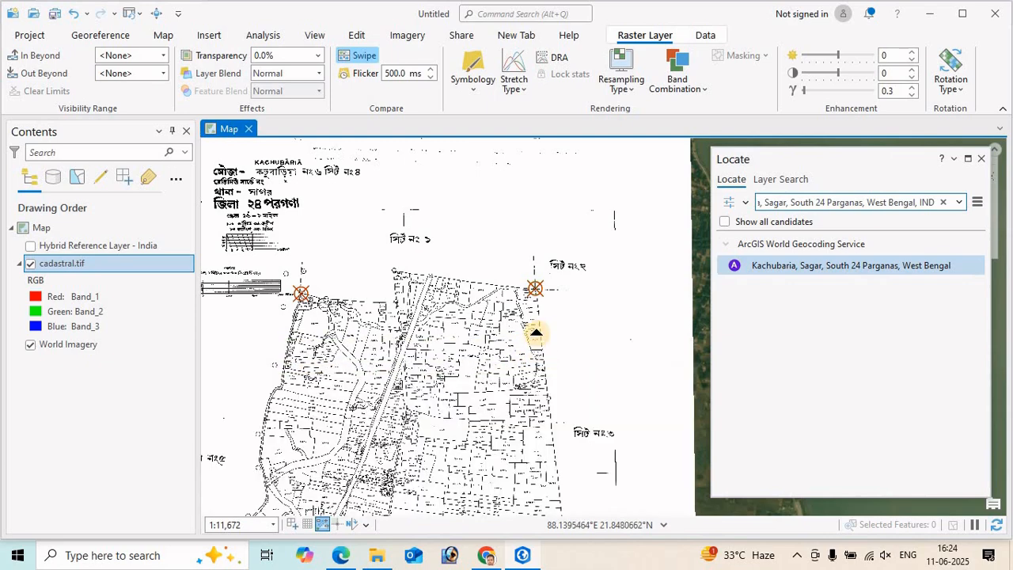
drag(539, 475, 562, 542)
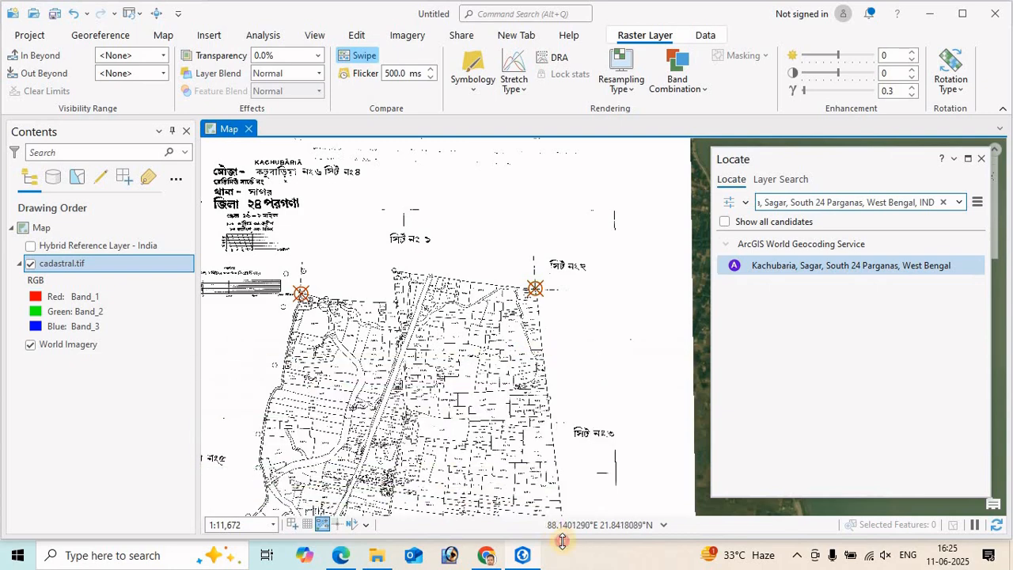
scroll(498, 438, down, 3)
drag(565, 485, 547, 364)
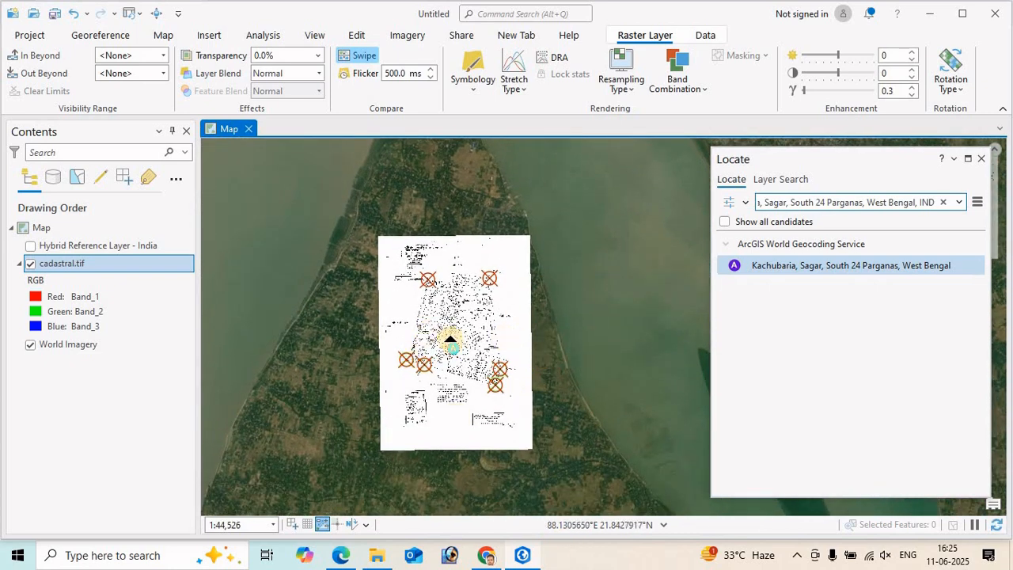
scroll(450, 340, up, 2)
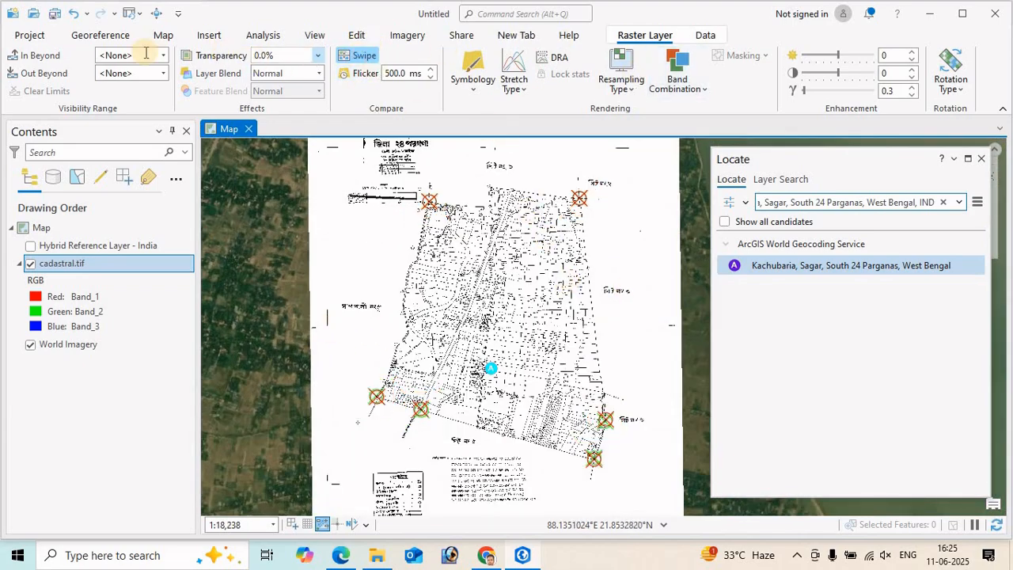
Set the georeferencing transformation of cadastral.tif to 1st Order Polynomial (Affine).
click(102, 36)
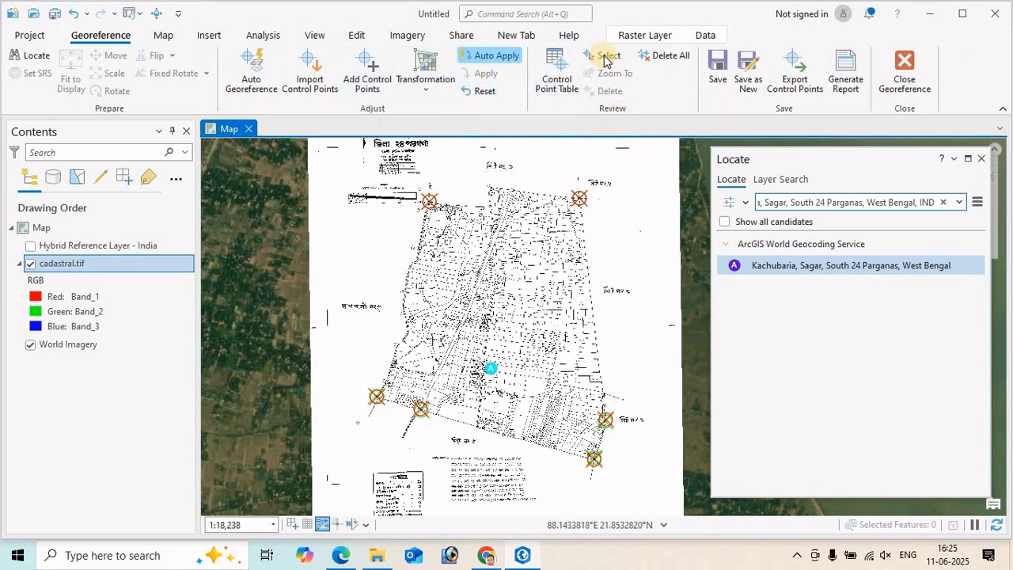
click(424, 91)
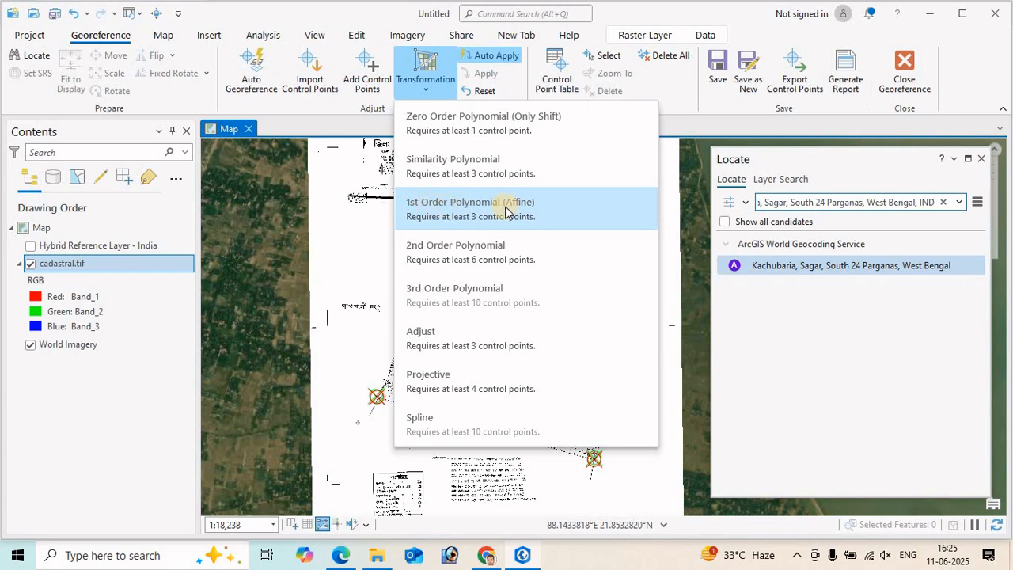
click(496, 205)
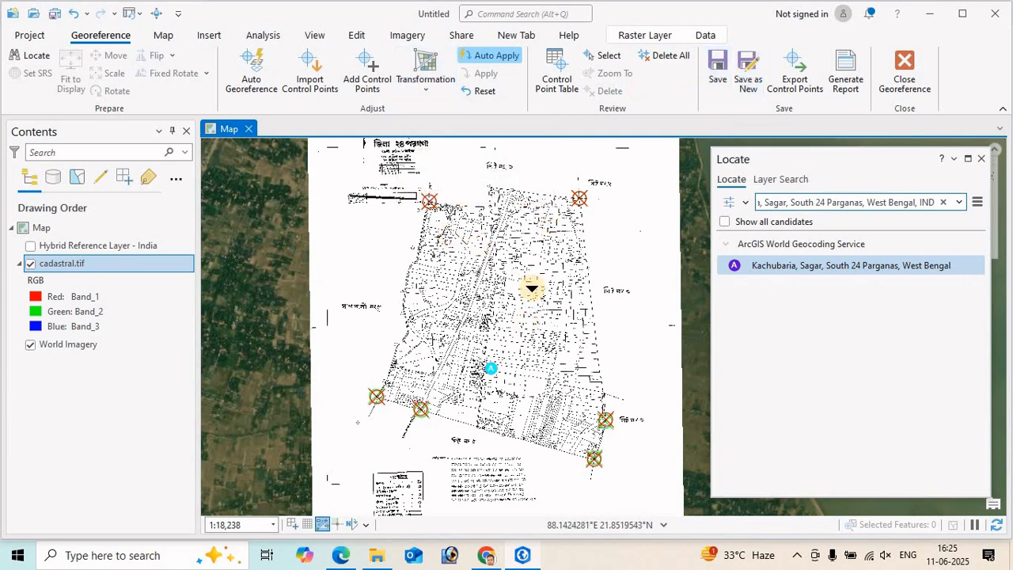
Set up saving the georeferenced raster as a new TIFF named georef in the mouza map folder on drive D.
click(746, 70)
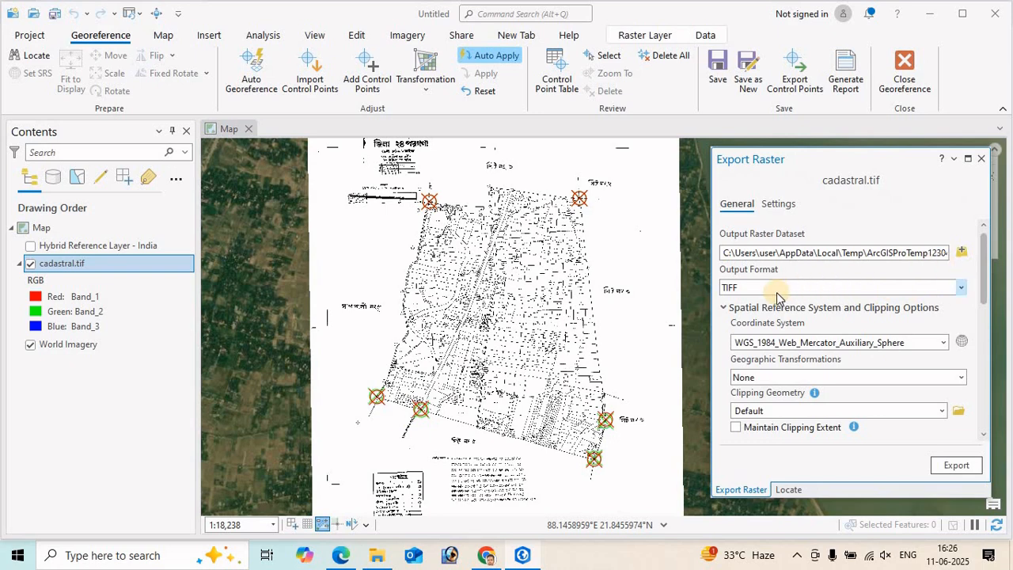
click(962, 253)
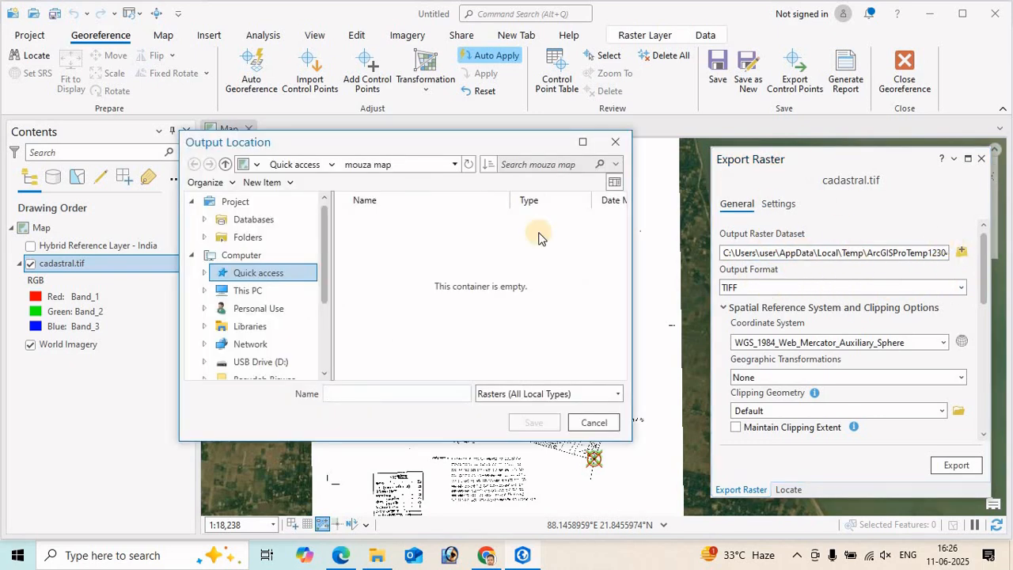
click(247, 361)
click(372, 292)
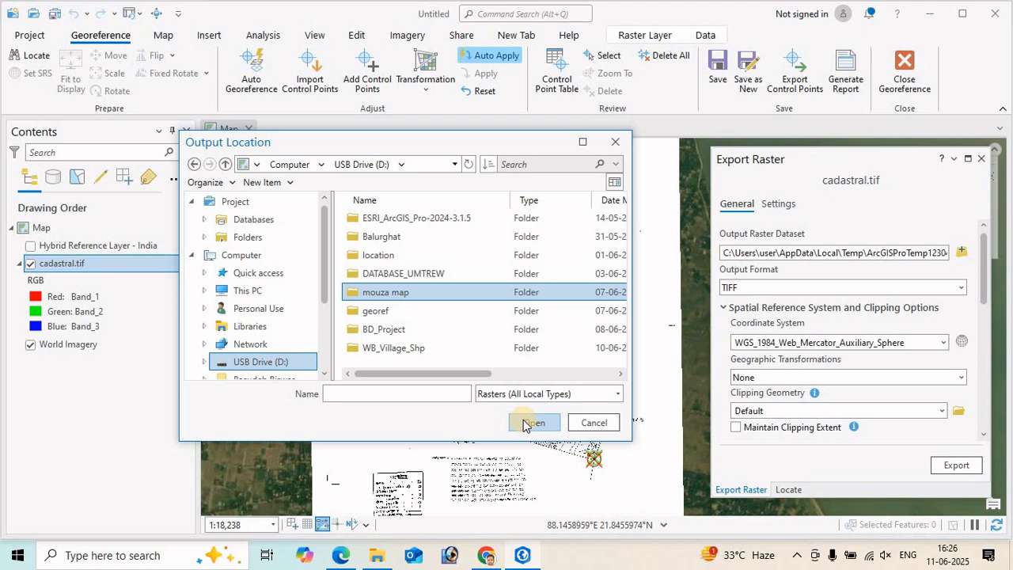
double_click(383, 291)
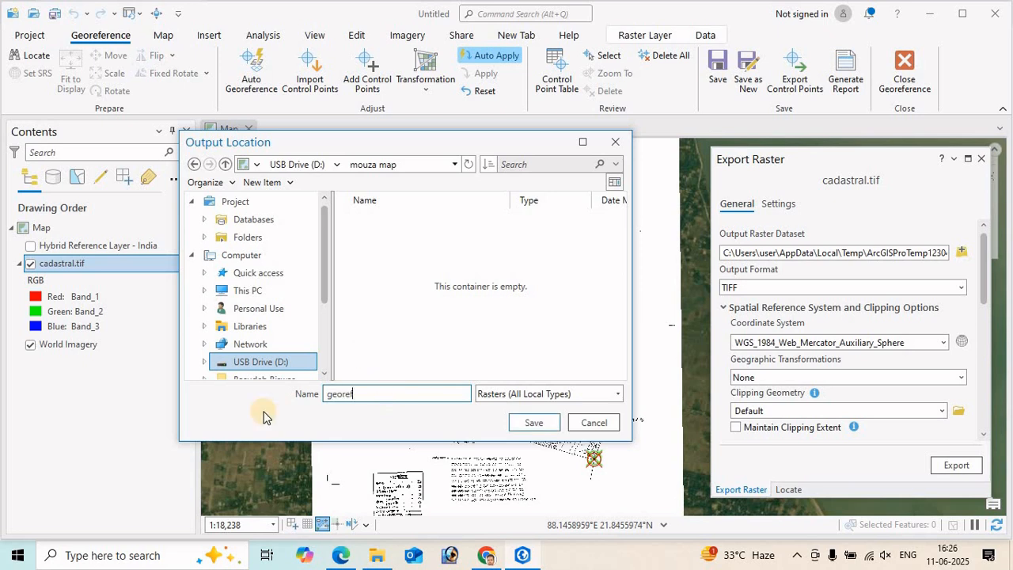
click(536, 425)
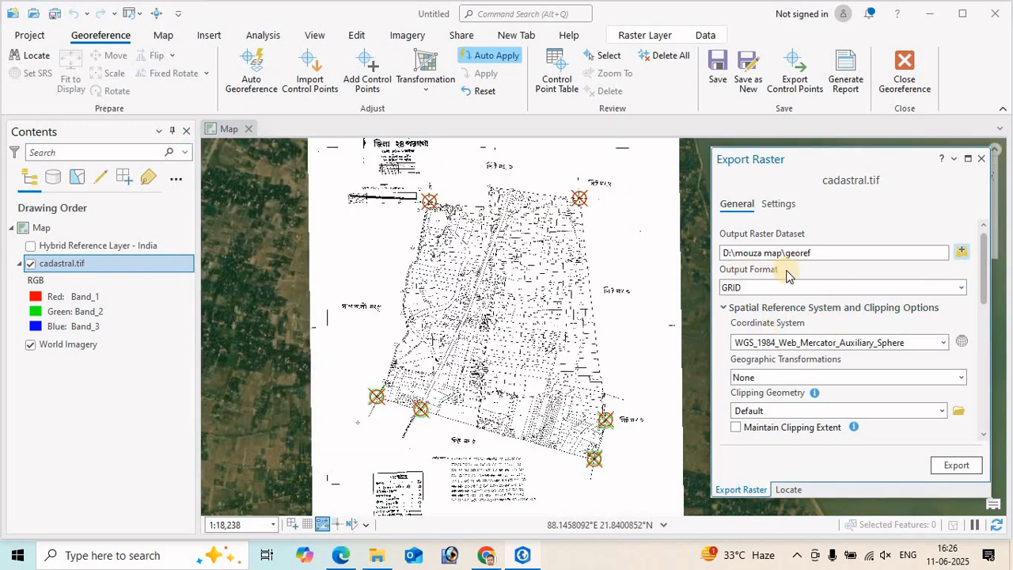
click(940, 286)
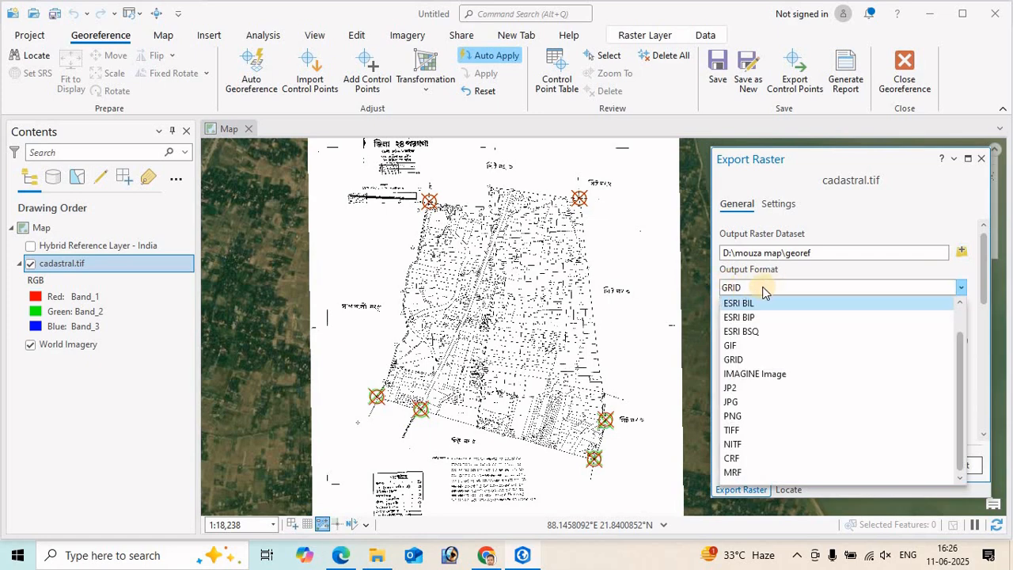
click(732, 430)
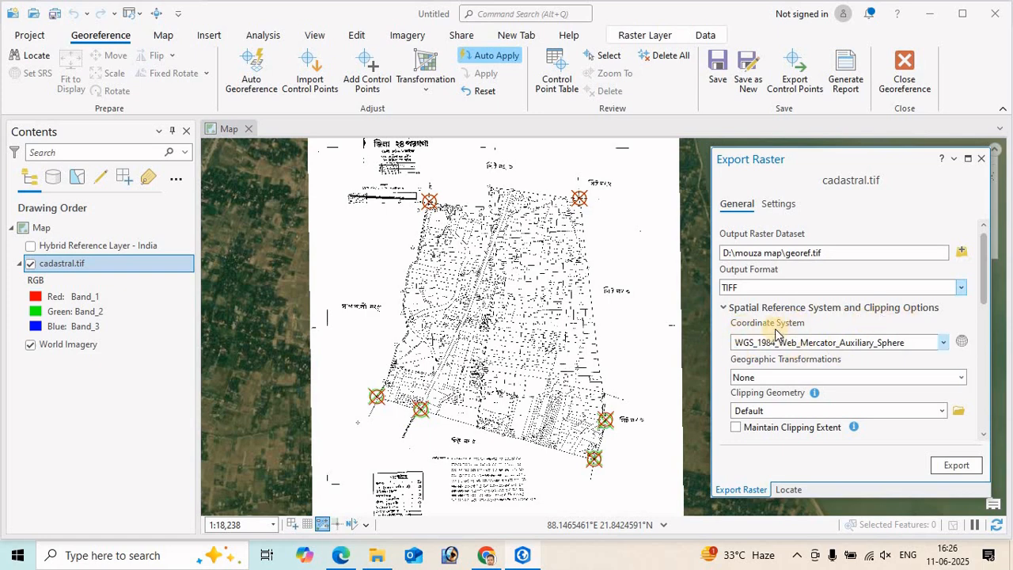
Set the export's coordinate system to the world geographic system WGS 1984 and export the raster.
click(963, 342)
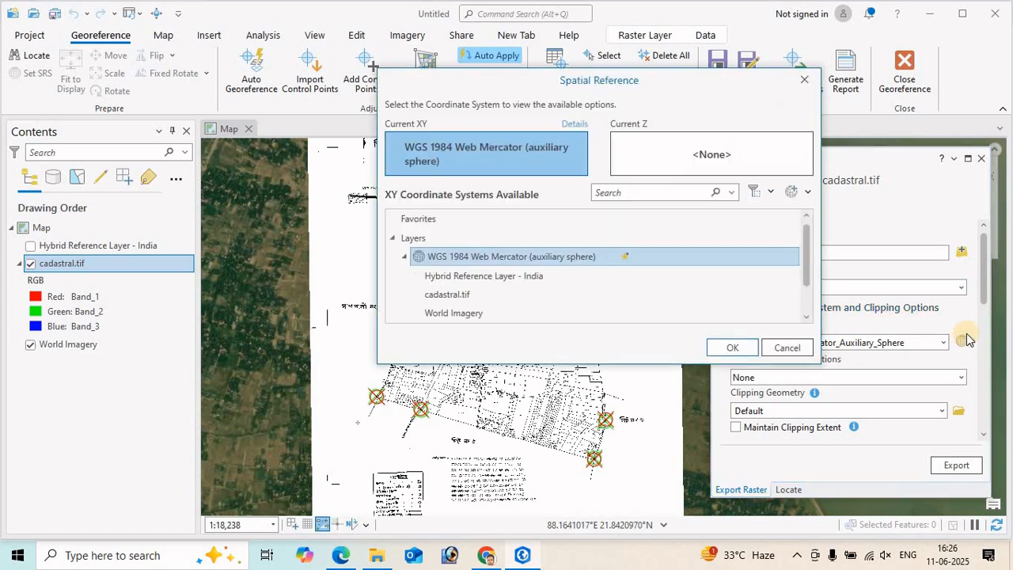
scroll(434, 285, down, 2)
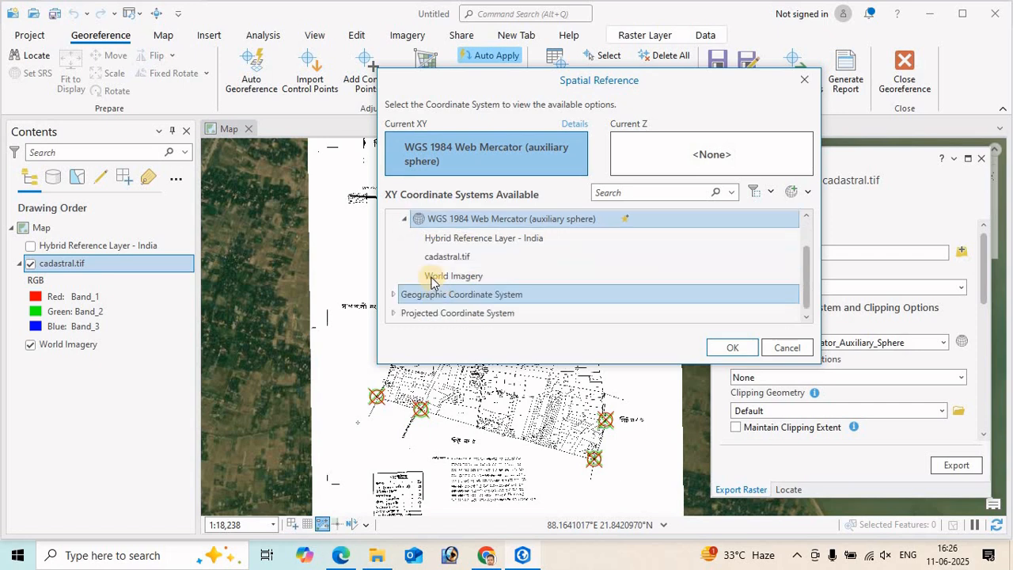
click(395, 298)
scroll(496, 271, down, 5)
click(423, 301)
click(422, 313)
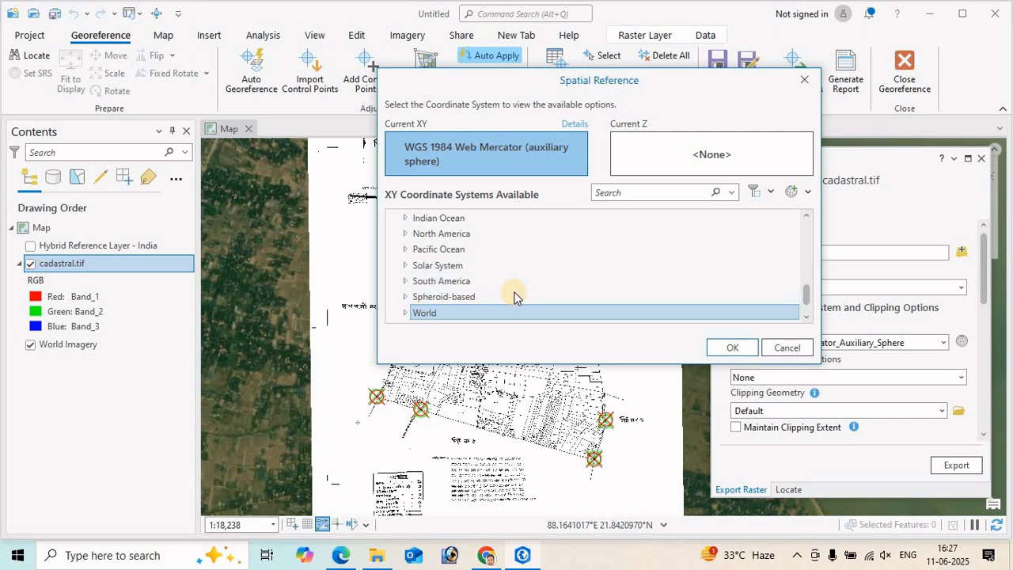
scroll(490, 300, down, 1)
click(405, 298)
scroll(491, 285, down, 6)
scroll(472, 277, down, 3)
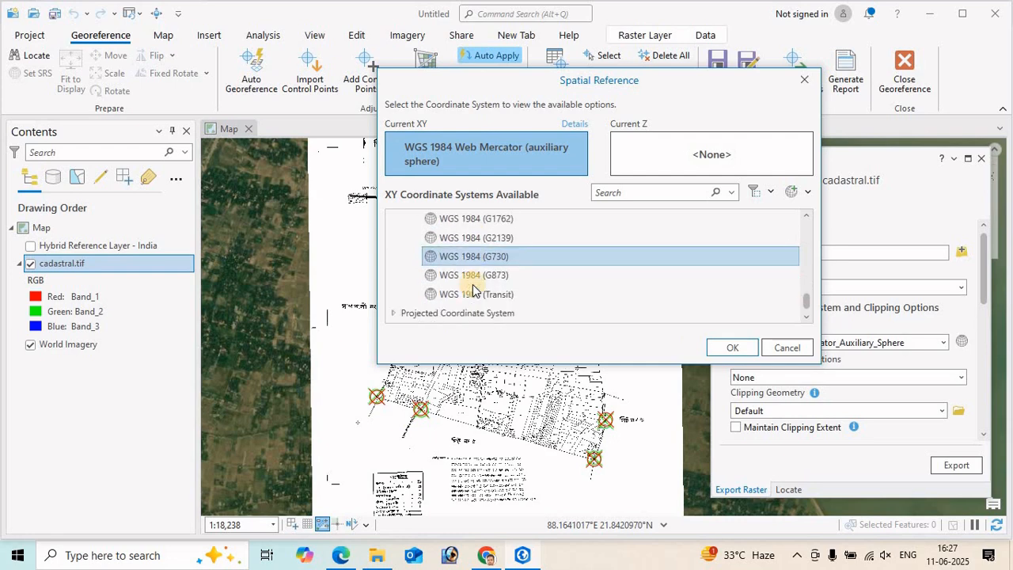
scroll(467, 270, up, 2)
click(457, 234)
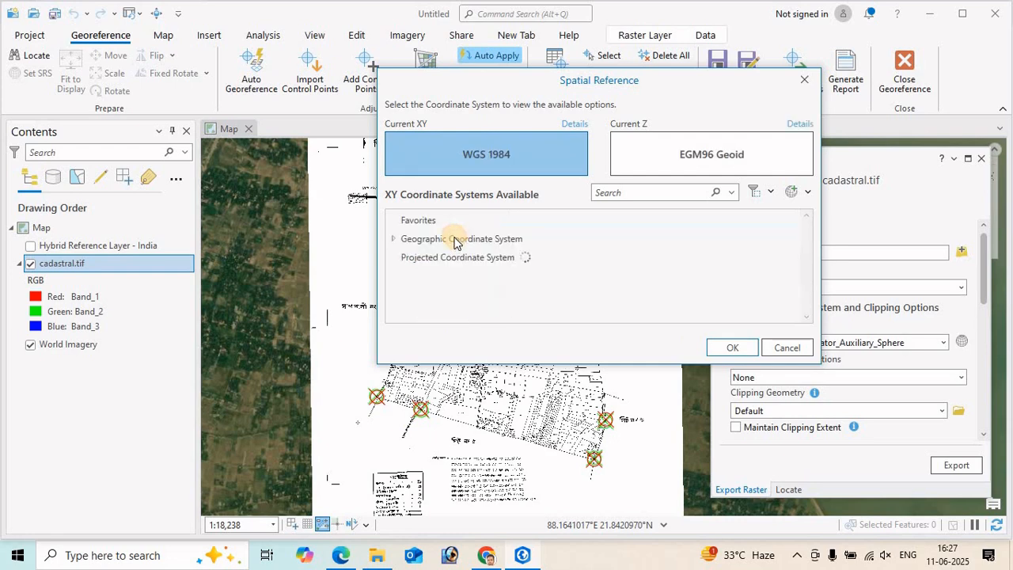
click(729, 348)
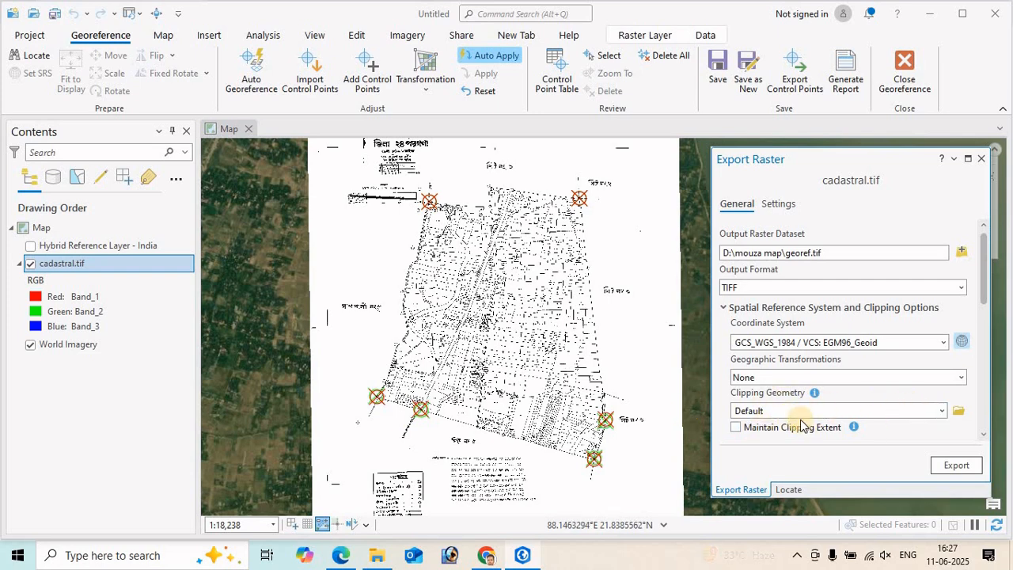
click(955, 467)
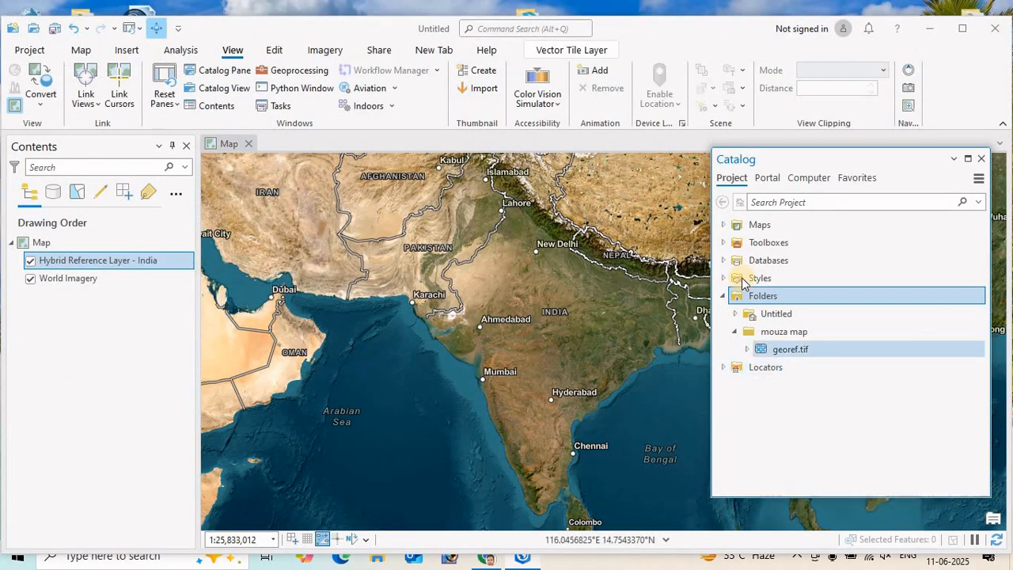
Add georef.tif from the mouza map folder to the map and compare its main road with the reference layer's road.
click(734, 296)
drag(794, 349, 461, 401)
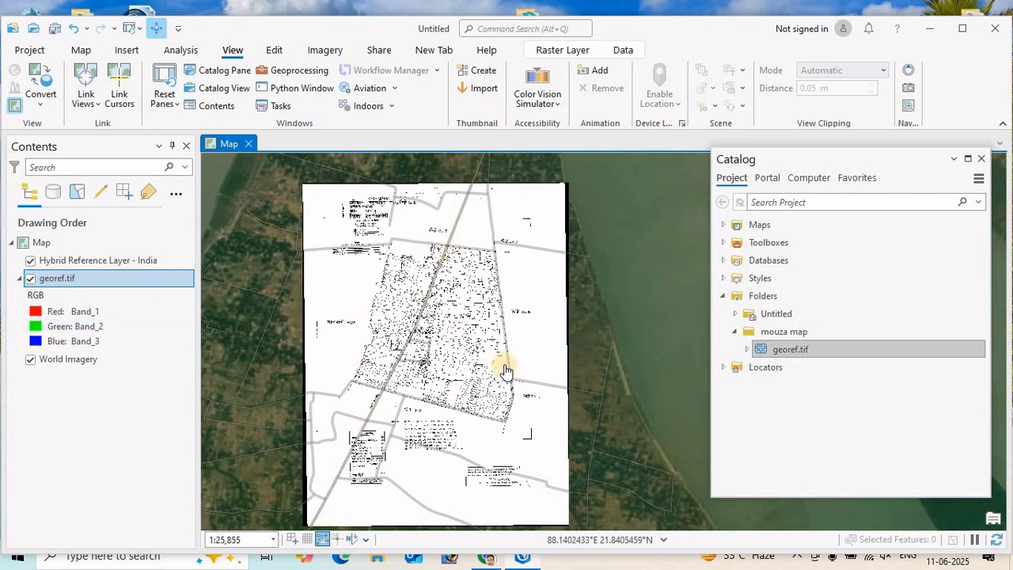
scroll(488, 370, up, 5)
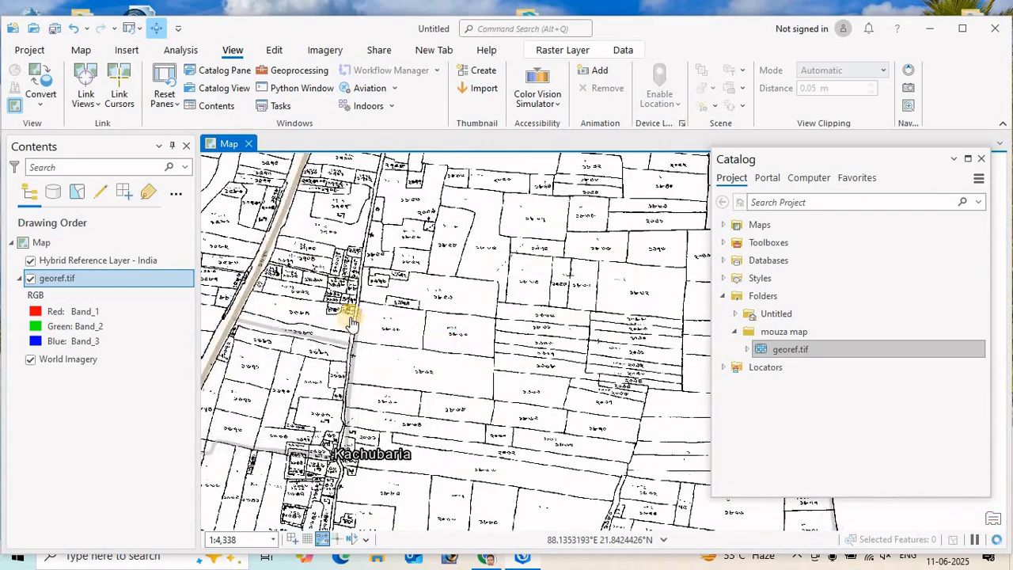
drag(482, 343, 534, 364)
scroll(462, 288, up, 5)
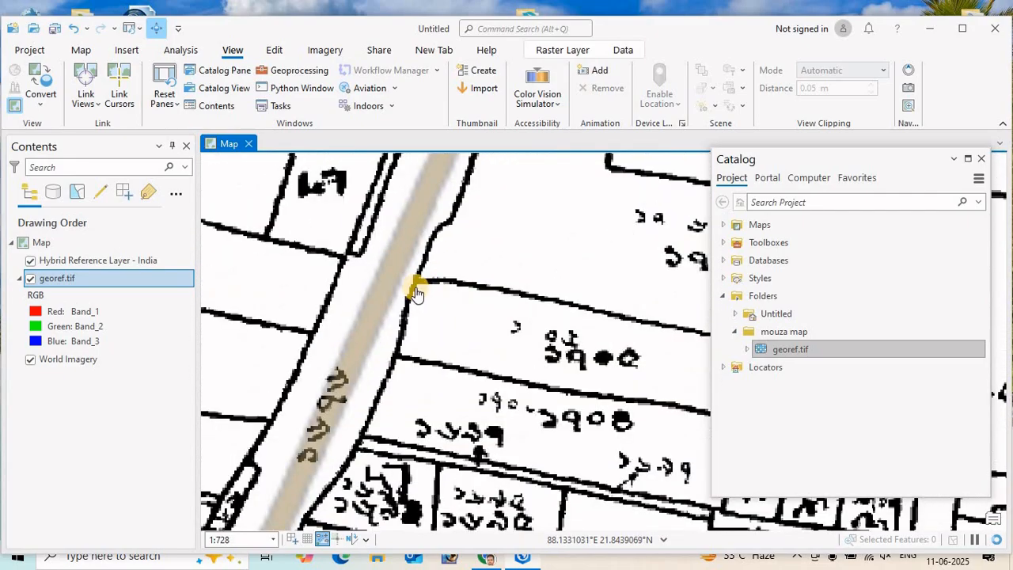
scroll(455, 276, down, 8)
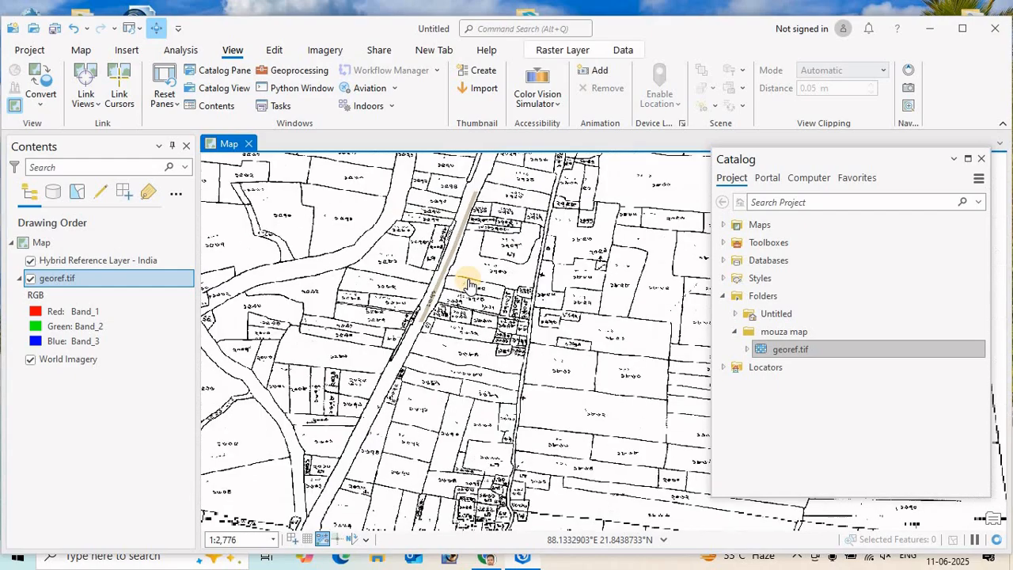
scroll(523, 258, down, 2)
Examine how georef.tif's northern boundary, main road and southern boundary line up with the reference layer.
drag(571, 224, 573, 276)
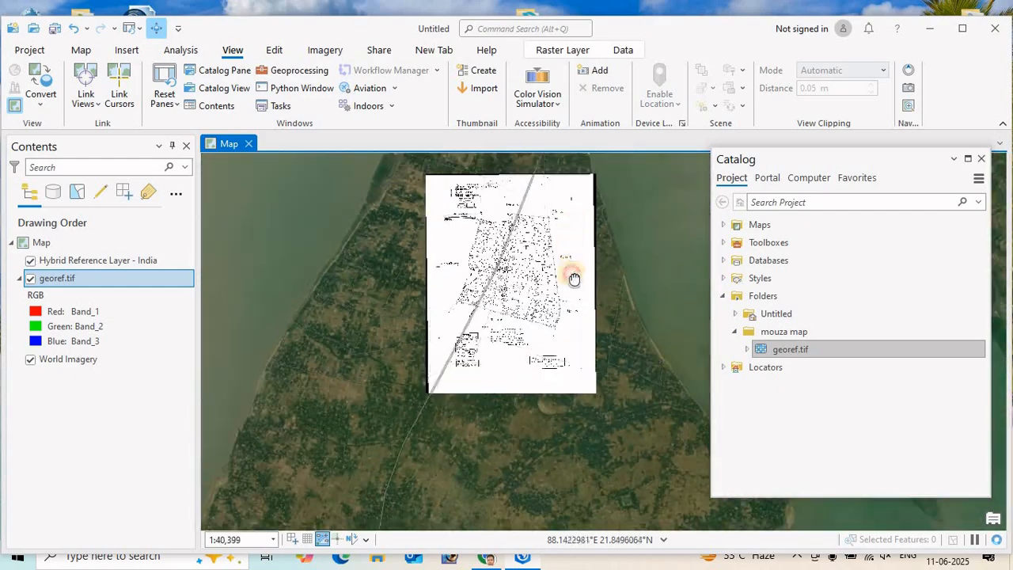
scroll(547, 252, up, 3)
drag(470, 366, 563, 166)
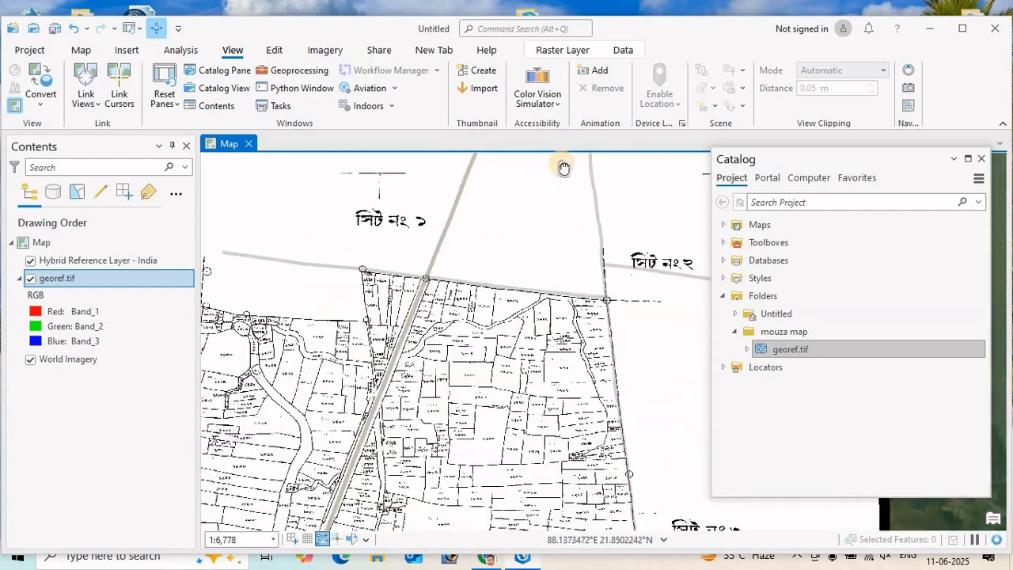
drag(457, 195, 461, 291)
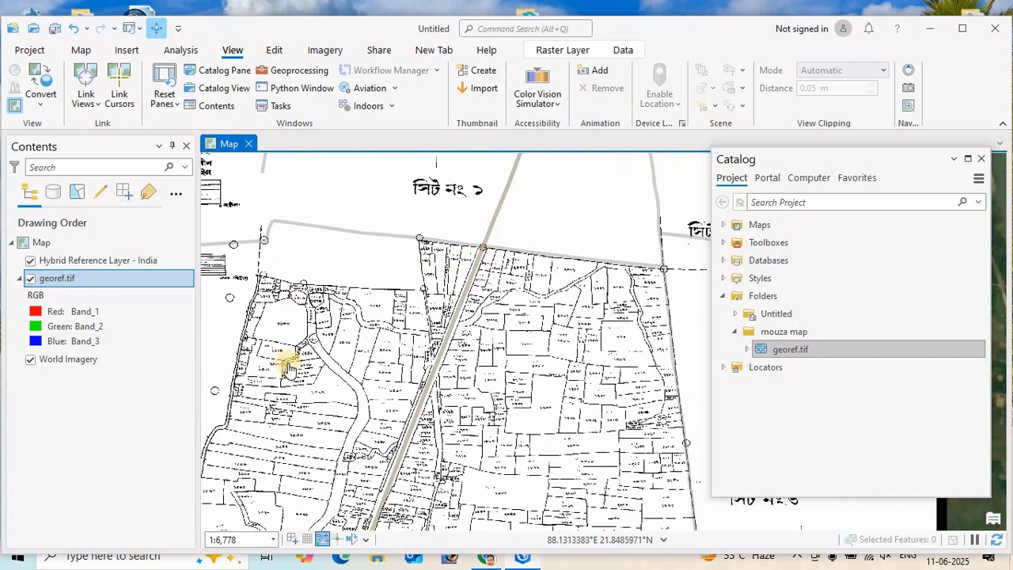
drag(289, 368, 327, 158)
drag(344, 388, 388, 185)
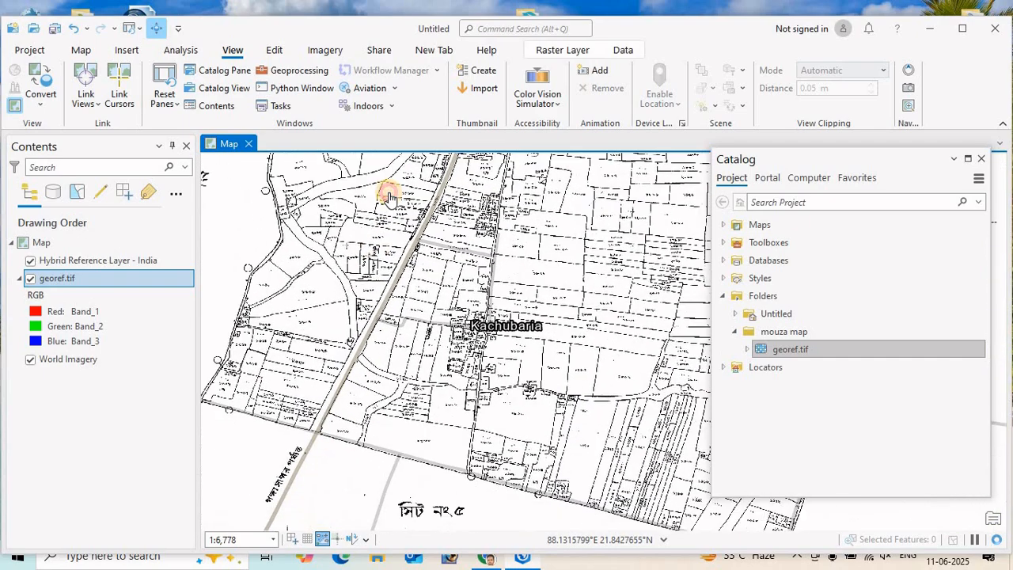
drag(471, 404, 341, 299)
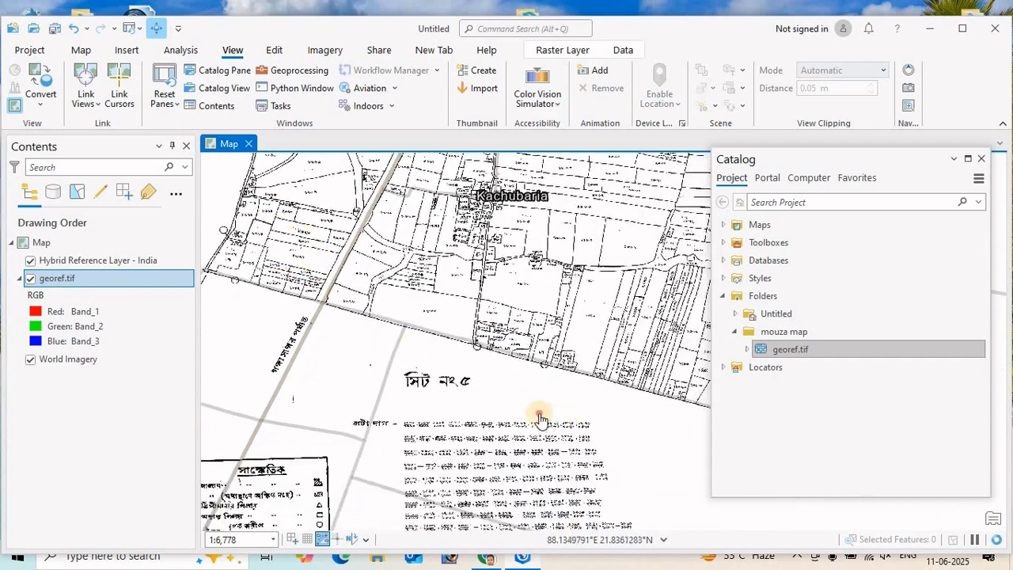
drag(541, 416, 290, 471)
scroll(452, 416, down, 4)
mouse_move(484, 364)
mouse_down()
mouse_move(516, 392)
mouse_move(562, 361)
mouse_move(577, 407)
mouse_move(488, 363)
mouse_up()
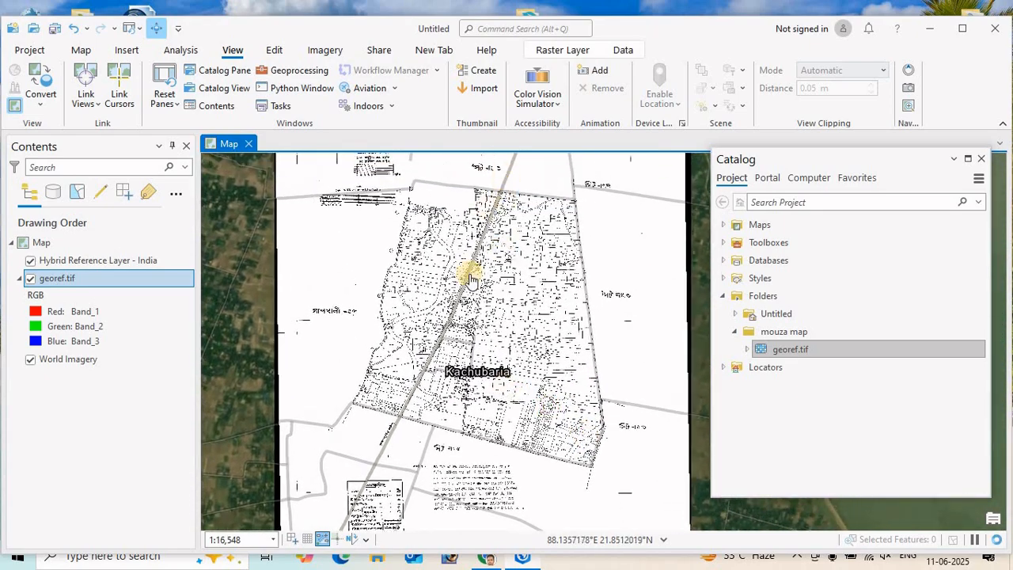
Examine georef.tif's western side toward Sapkhali and its eastern boundary against the surrounding imagery and reference labels.
scroll(443, 336, up, 2)
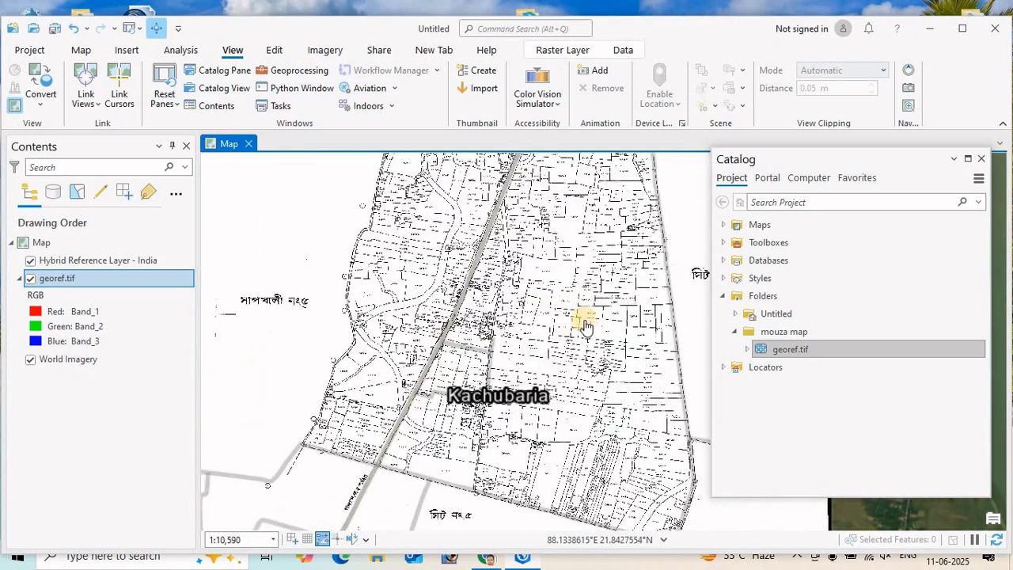
scroll(557, 377, down, 2)
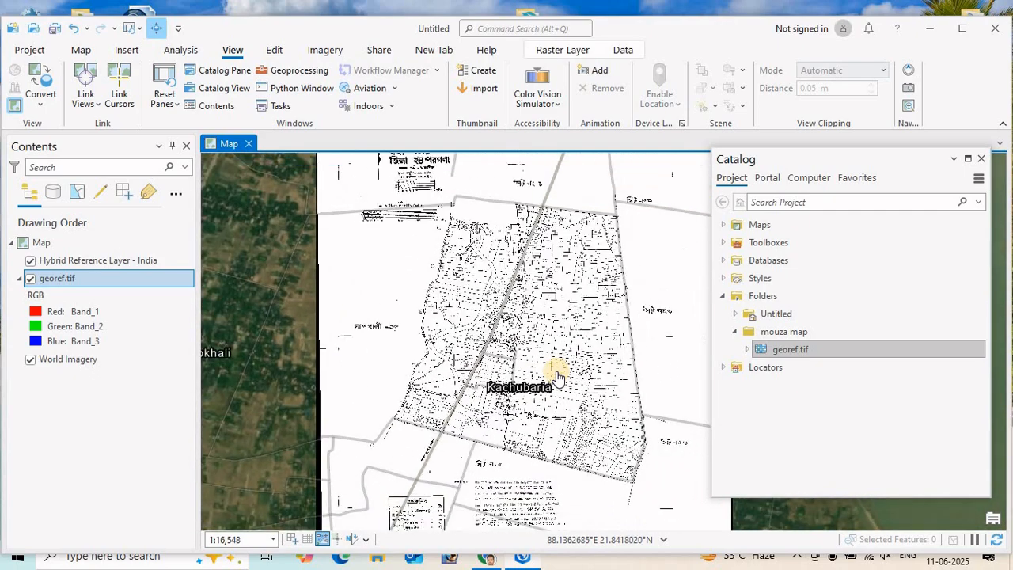
scroll(417, 351, up, 3)
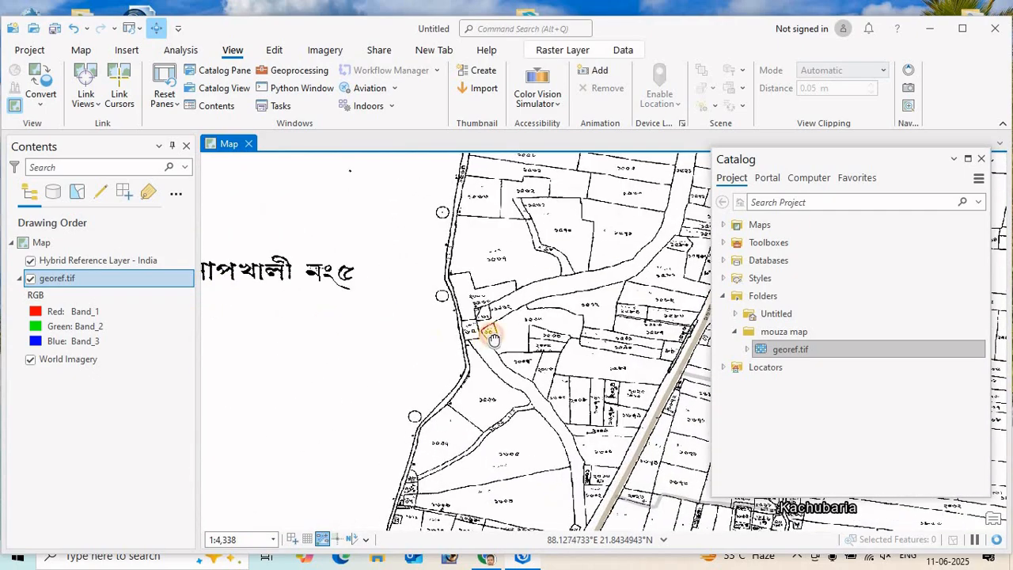
drag(227, 309, 362, 307)
scroll(489, 320, down, 3)
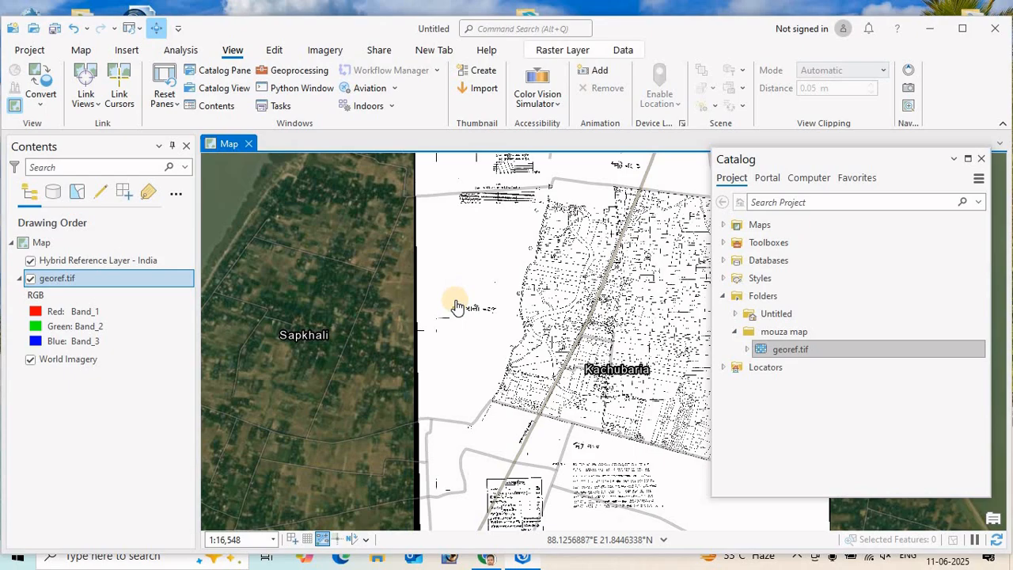
scroll(452, 317, down, 2)
drag(528, 334, 570, 305)
scroll(472, 319, up, 4)
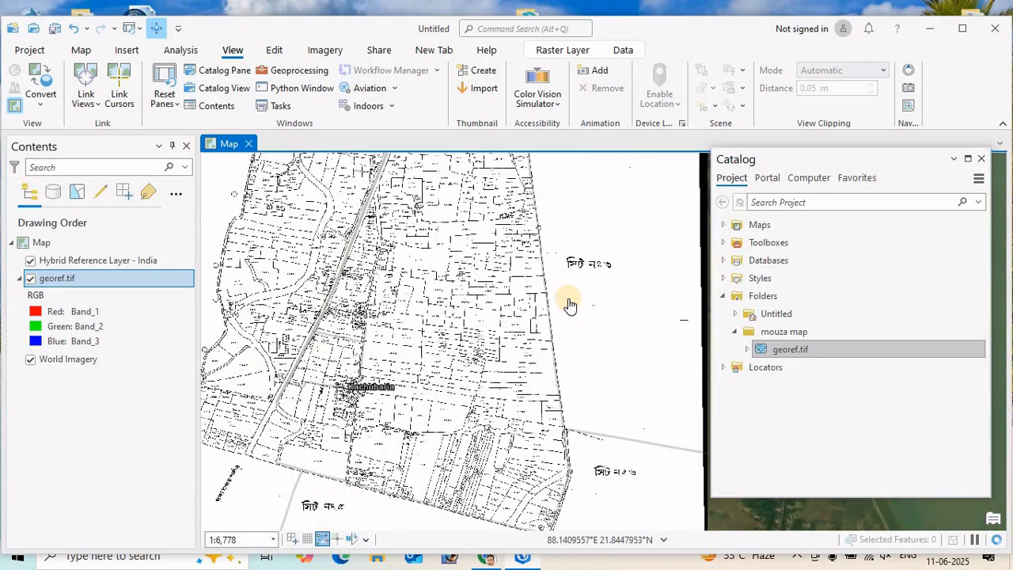
scroll(570, 305, down, 2)
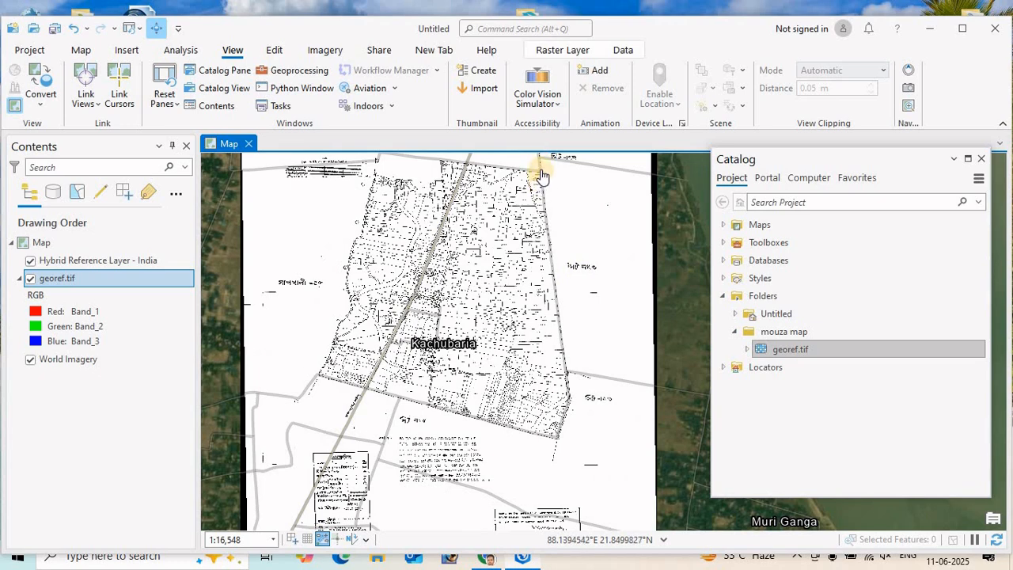
drag(669, 331, 533, 348)
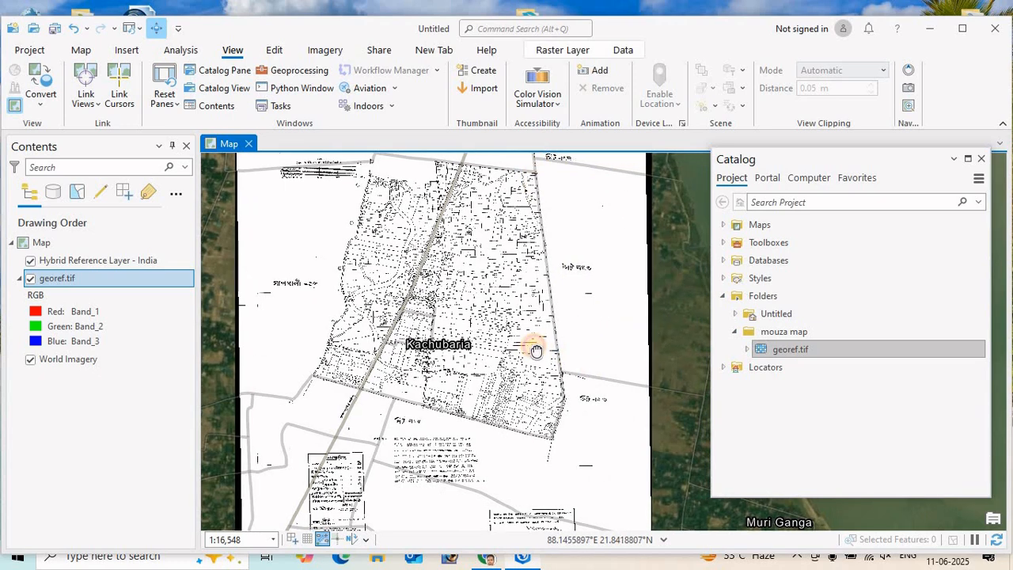